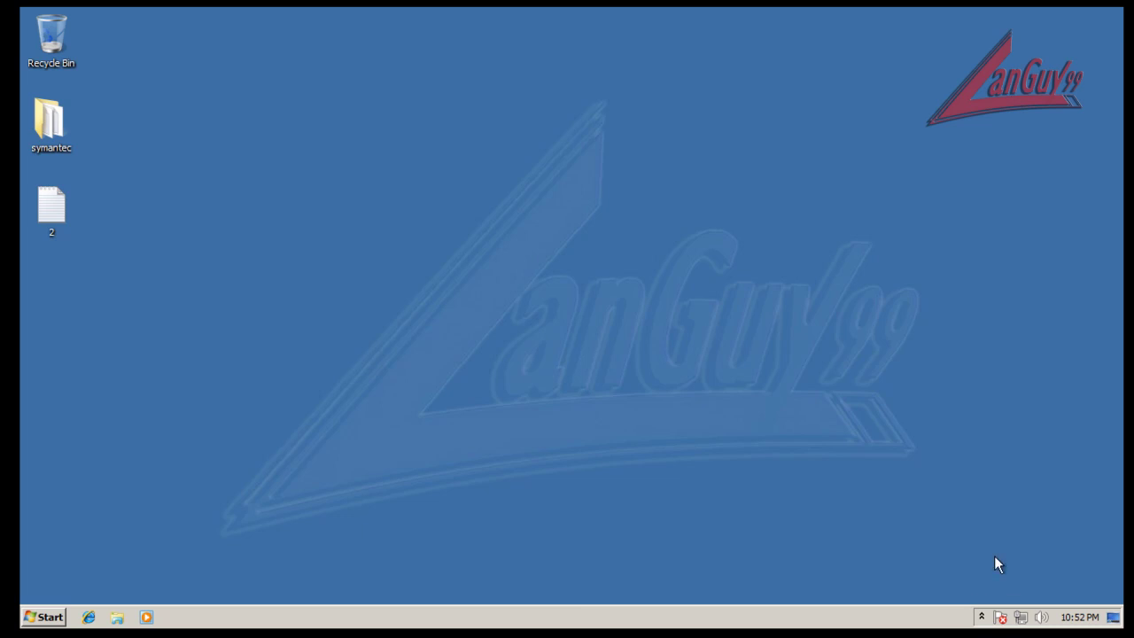
Open Symantec Endpoint Protection Small Business Edition and check its version information.
click(983, 618)
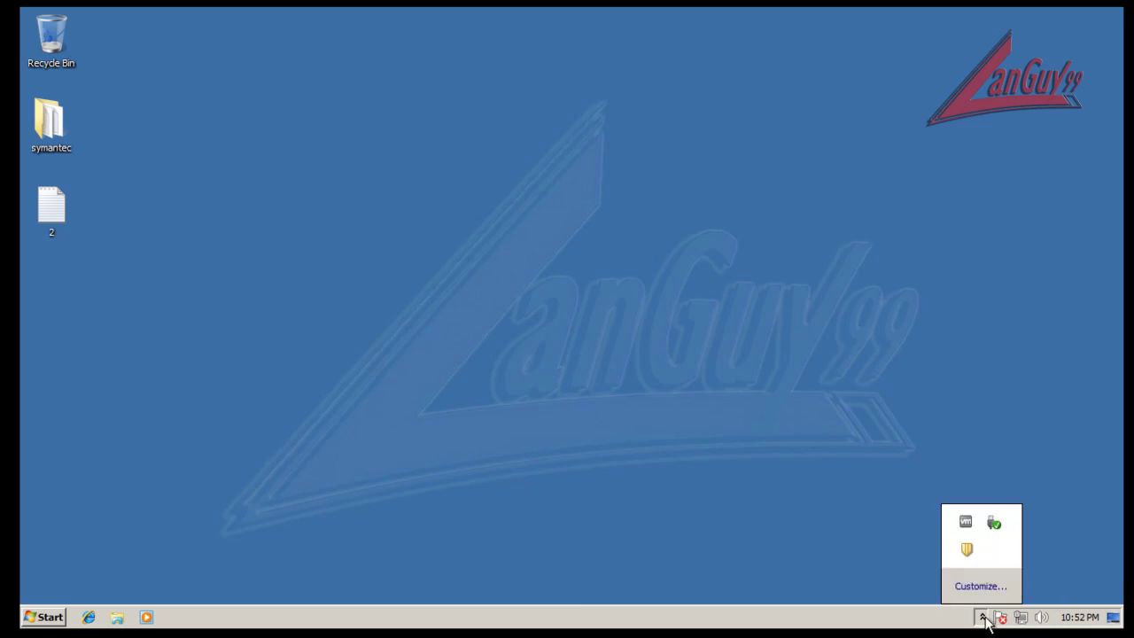
double_click(971, 550)
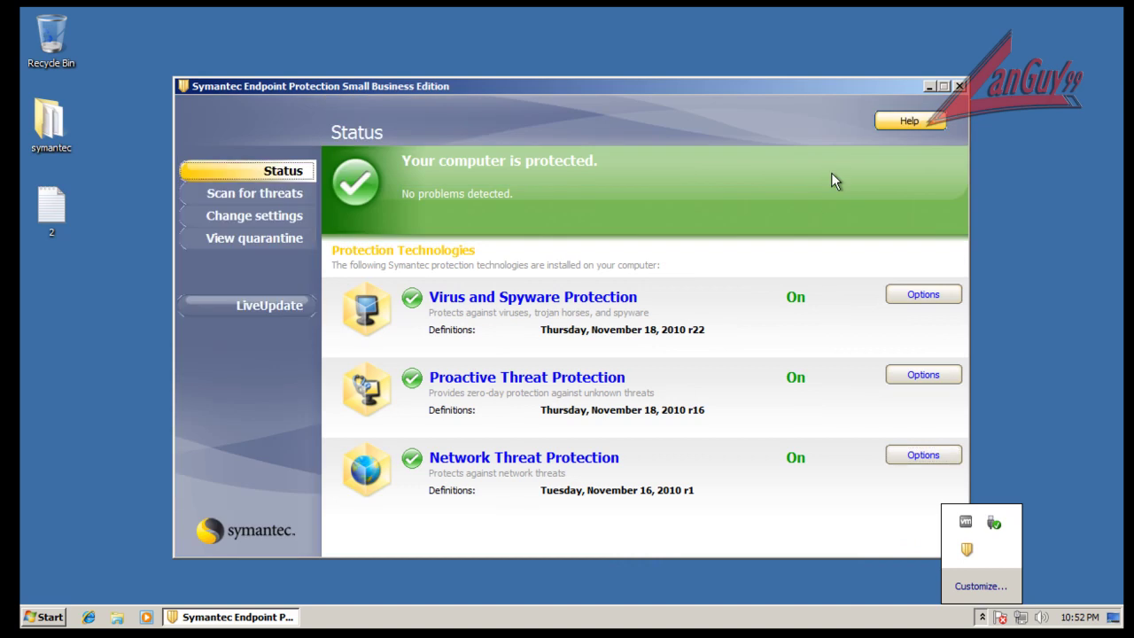
click(797, 138)
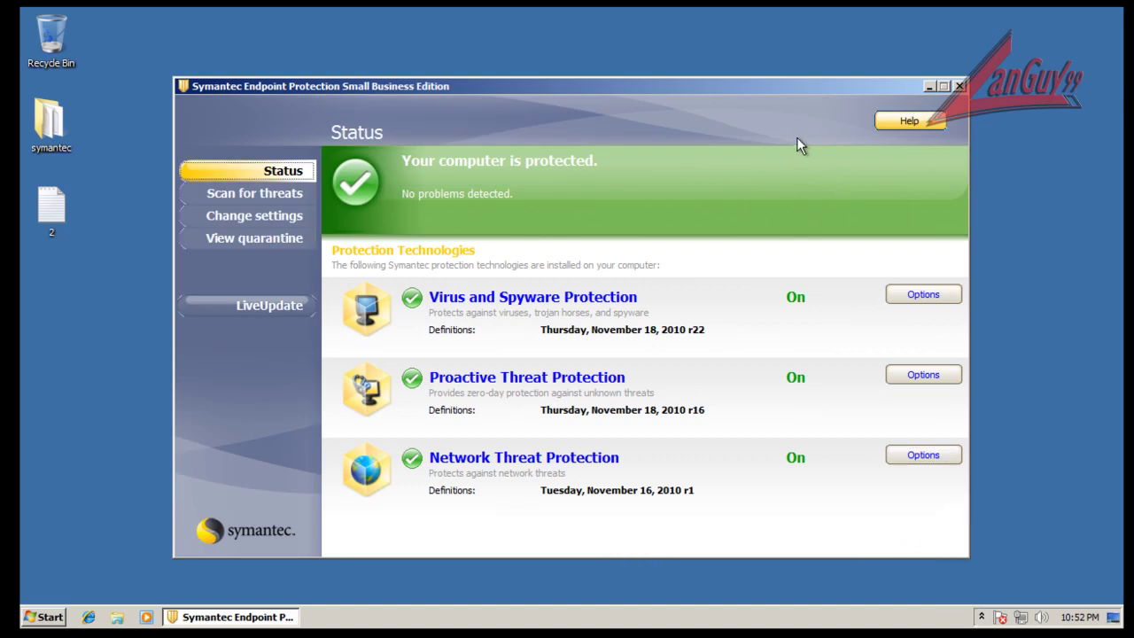
click(923, 125)
click(901, 180)
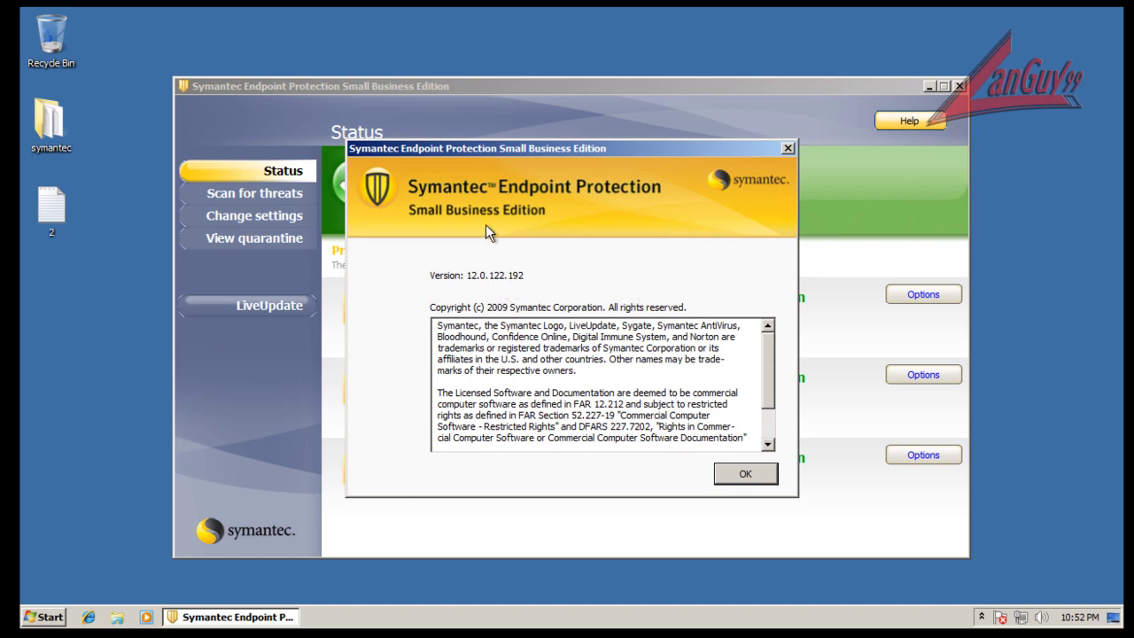
click(749, 474)
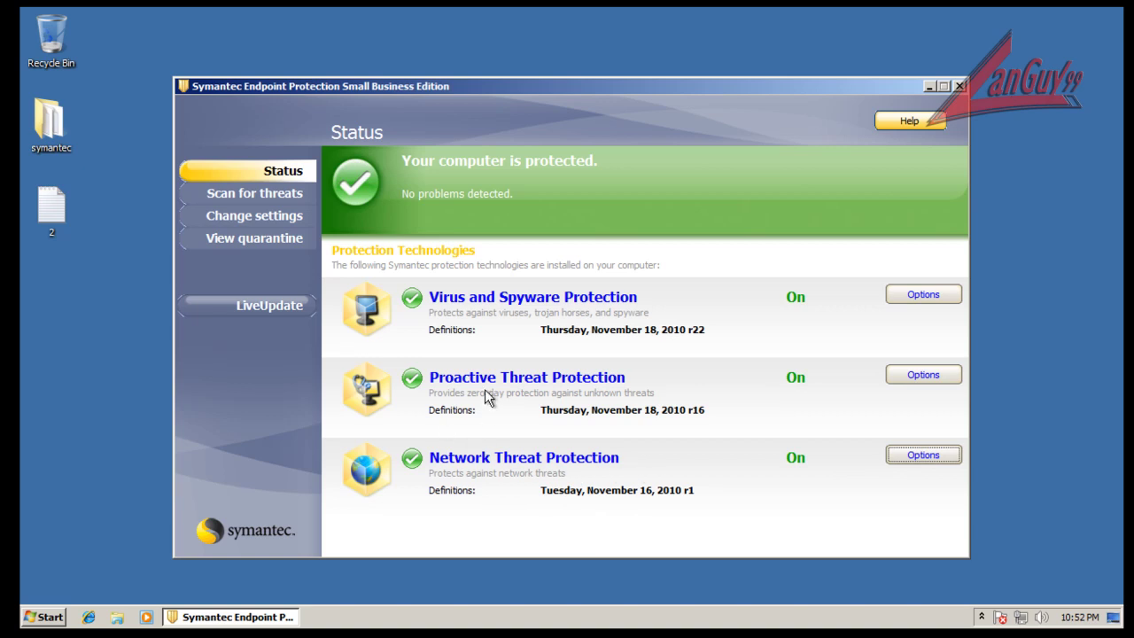
Check the Proactive Threat Protection options, then review the File System and Internet Email Auto-Protect settings without changing them.
click(923, 375)
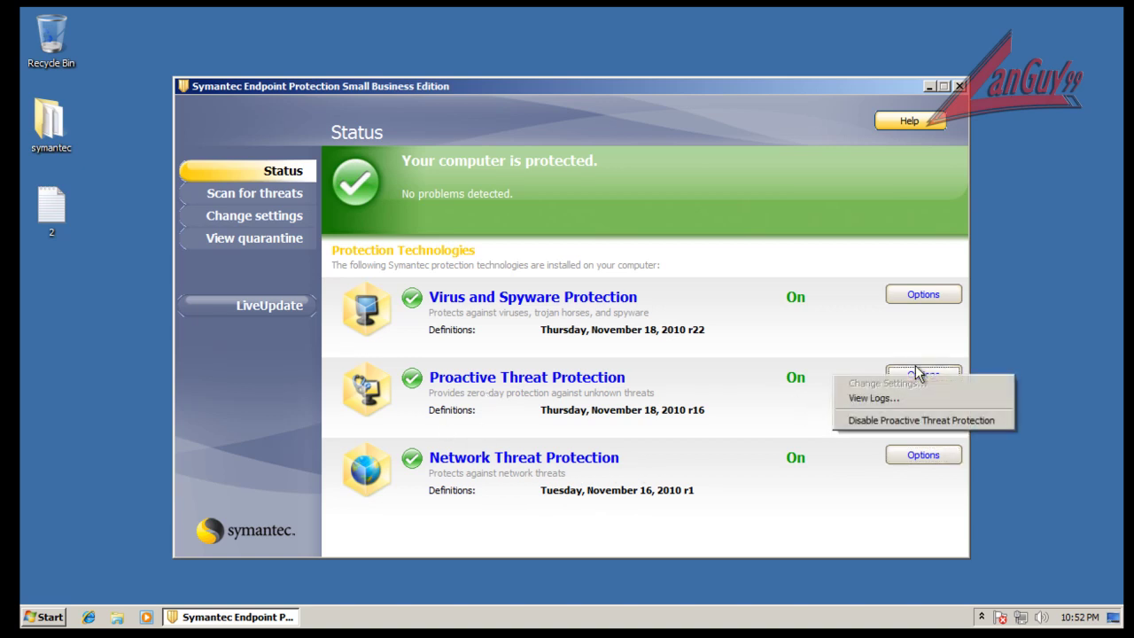
click(901, 376)
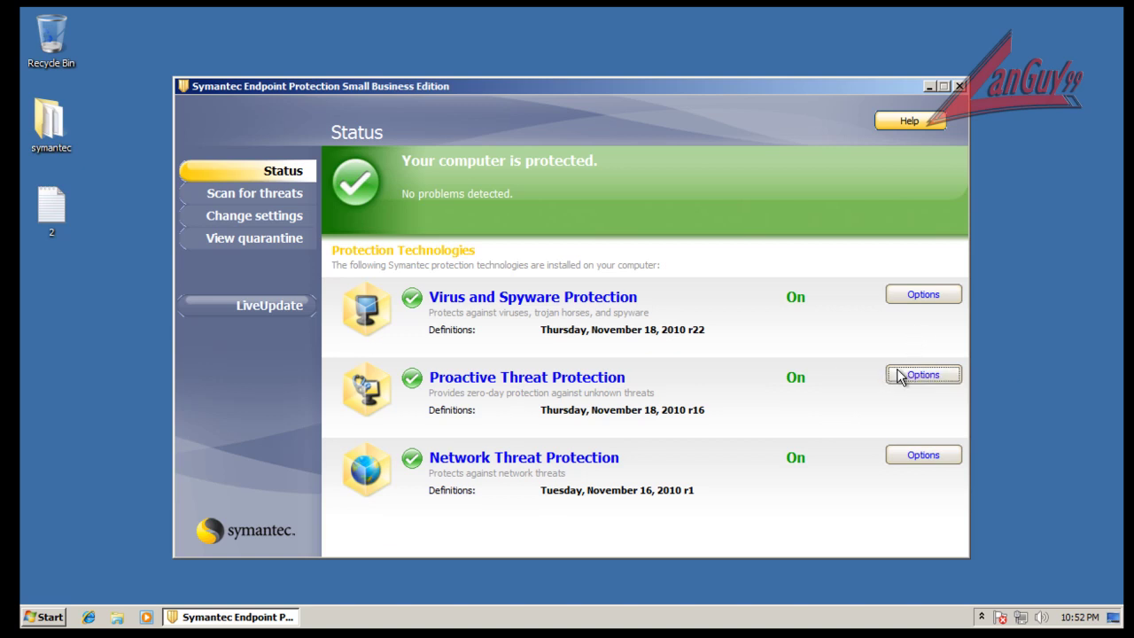
click(916, 295)
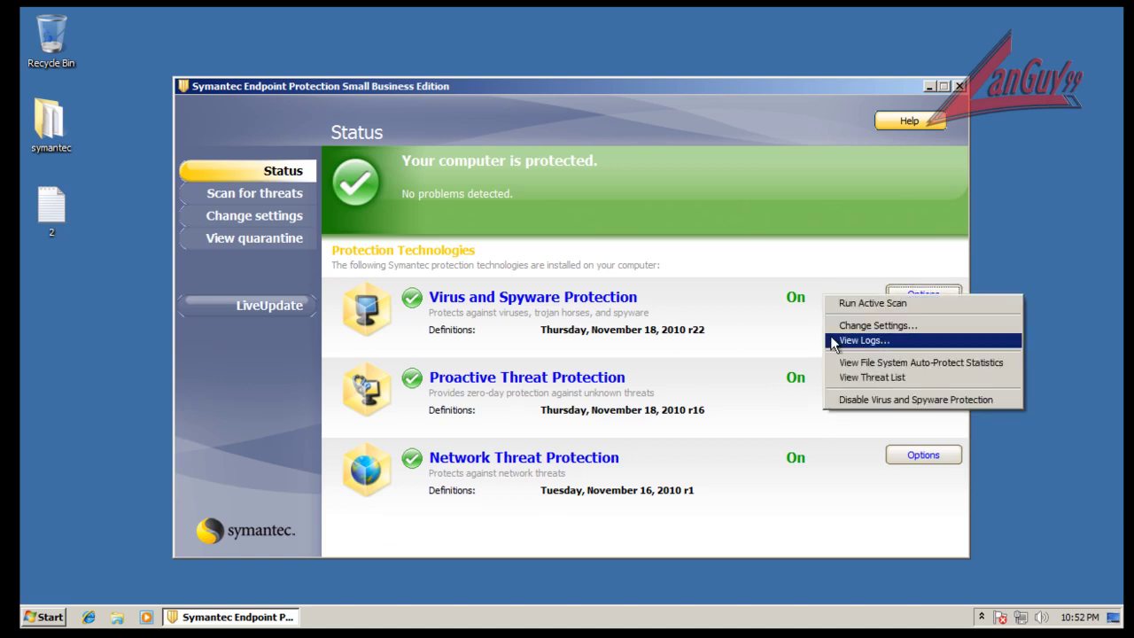
click(915, 326)
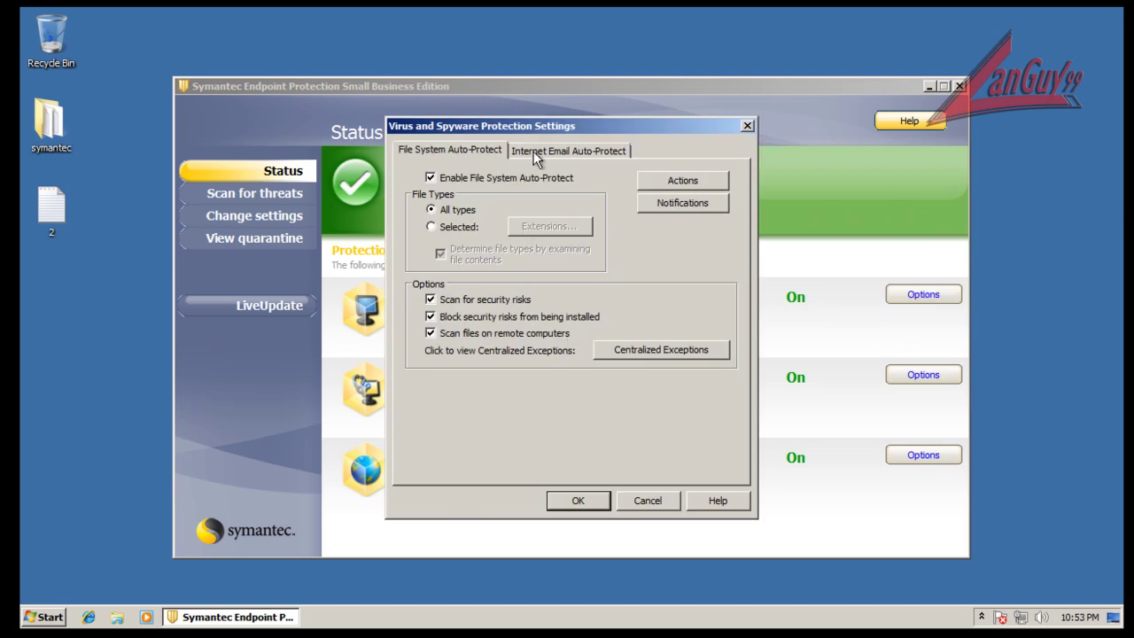
click(538, 149)
click(479, 157)
click(646, 499)
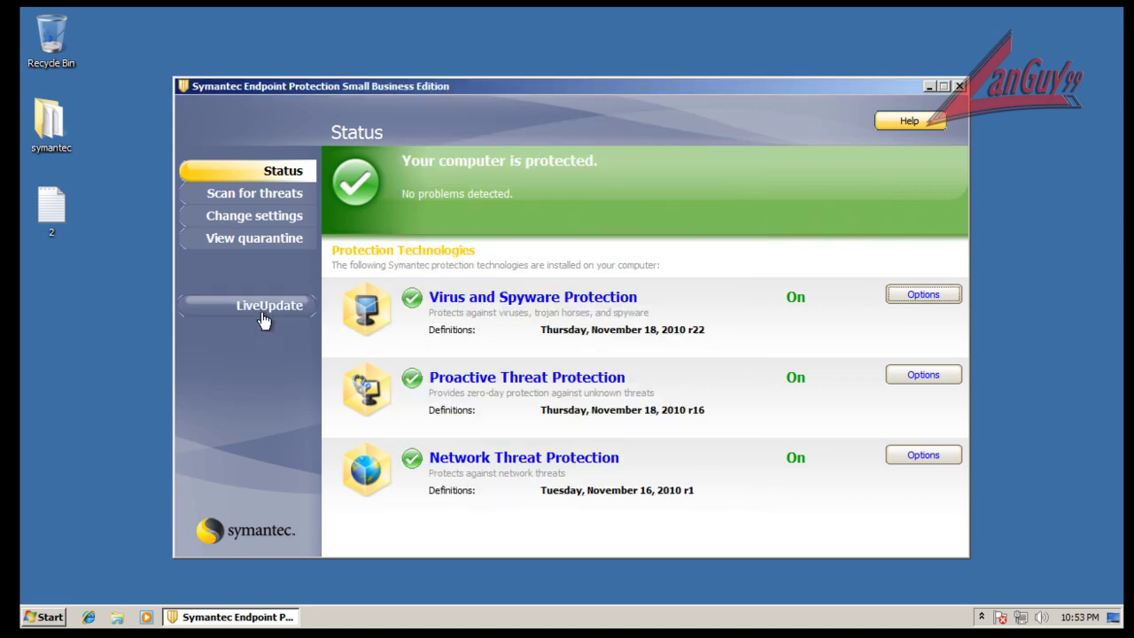
Run LiveUpdate while opening the desktop text file 2, and close LiveUpdate and Symantec Endpoint Protection once the session completes.
click(263, 317)
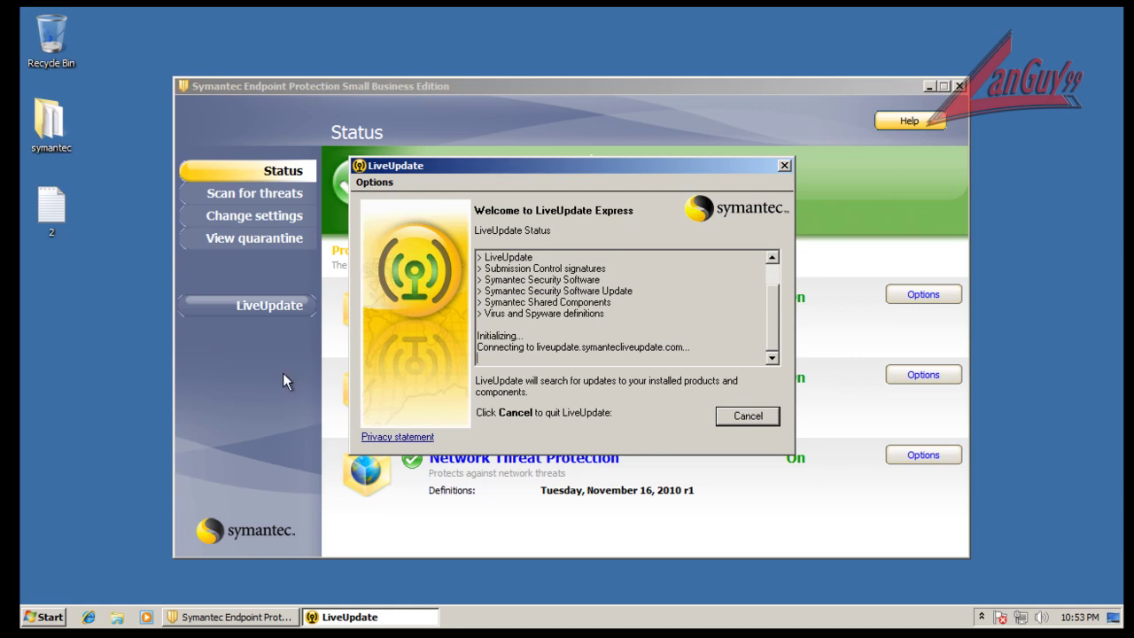
click(53, 210)
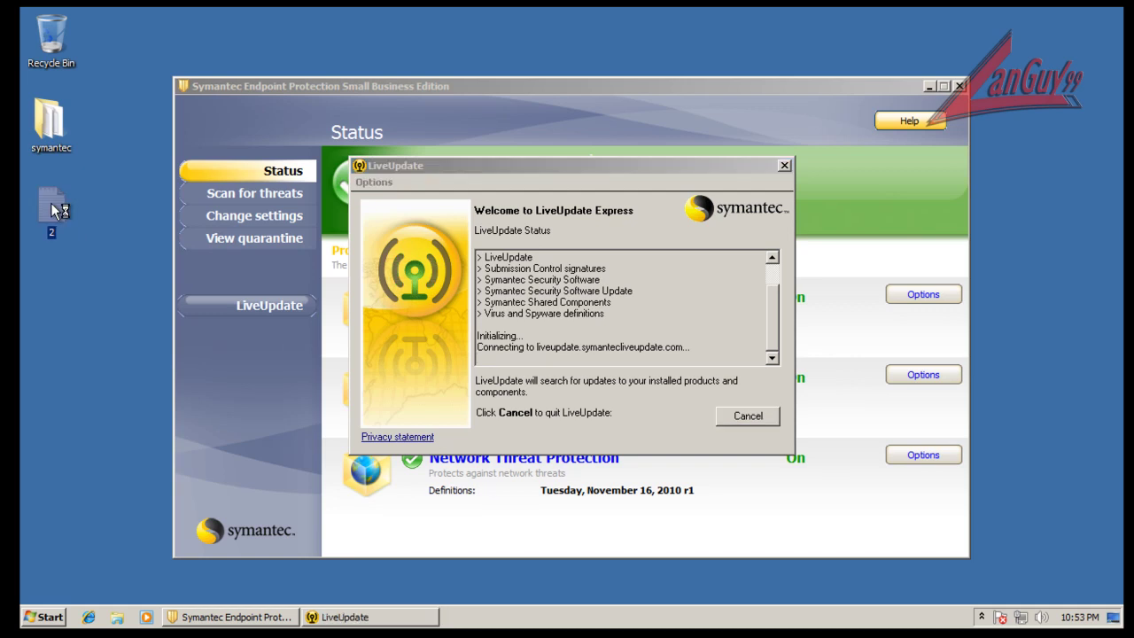
double_click(51, 203)
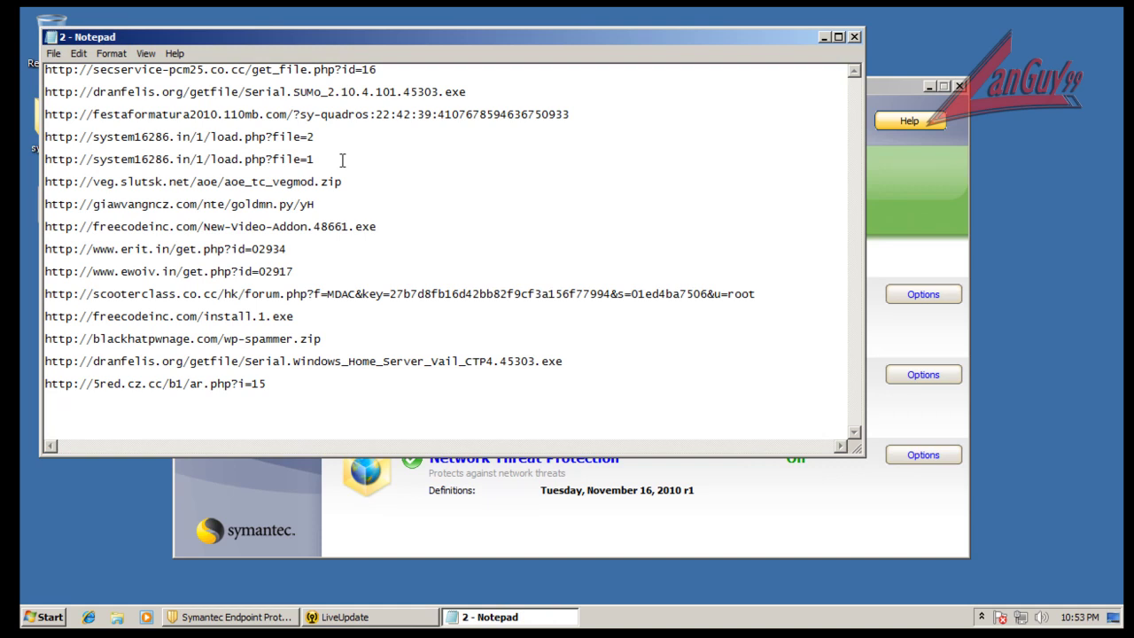
drag(363, 44, 351, 224)
click(519, 161)
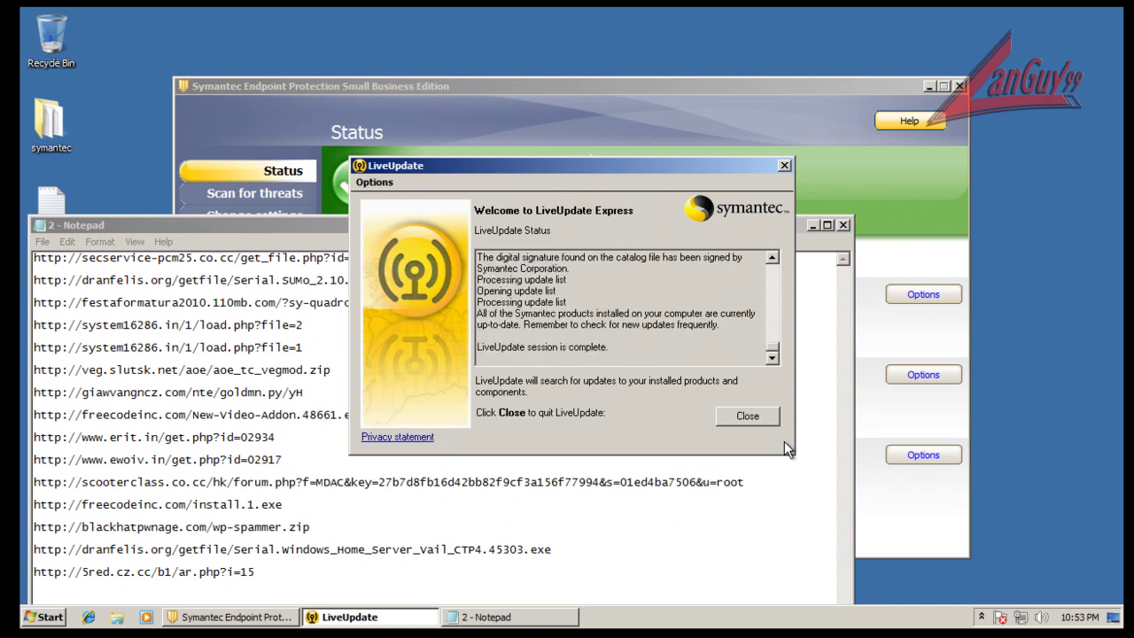
click(748, 416)
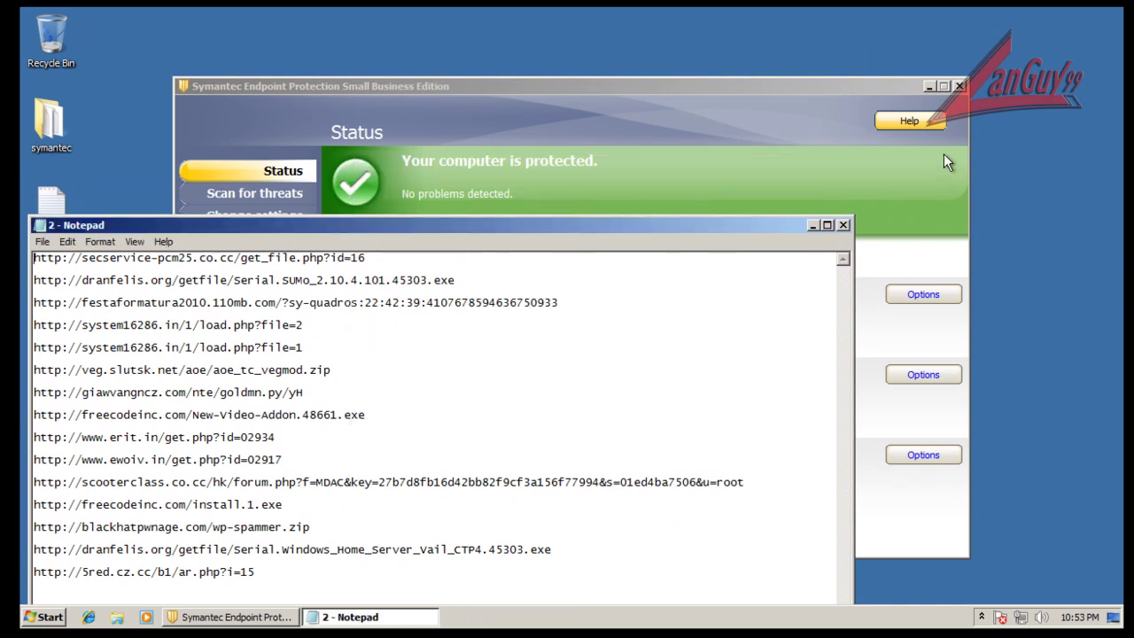
click(959, 86)
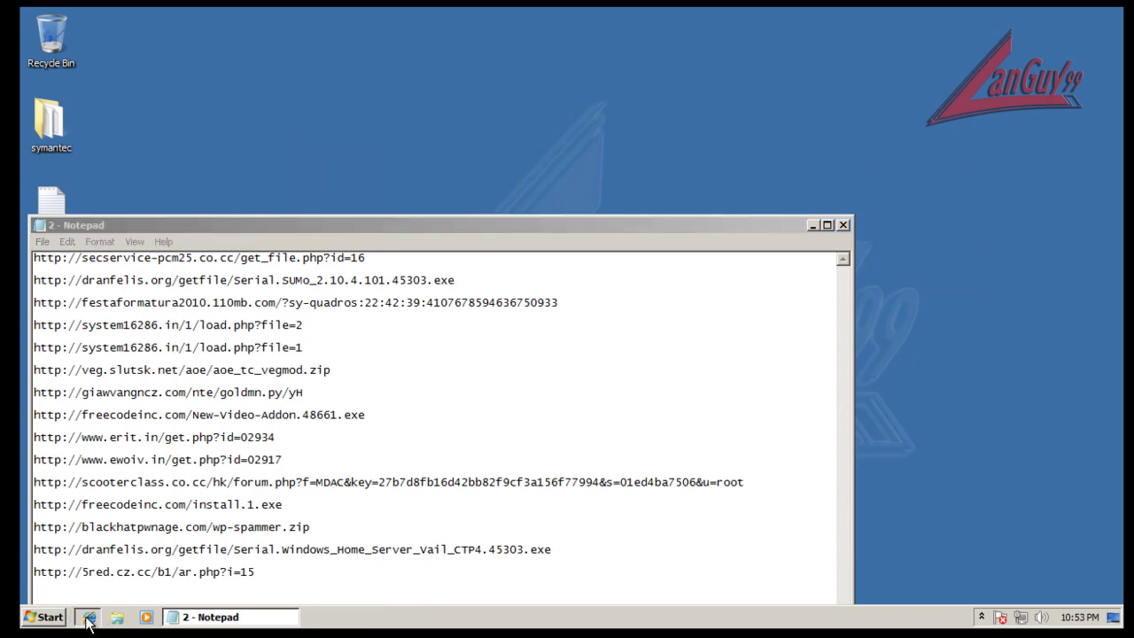
Open Windows Task Manager and list the processes from all users, sorted by description.
right_click(343, 620)
click(409, 577)
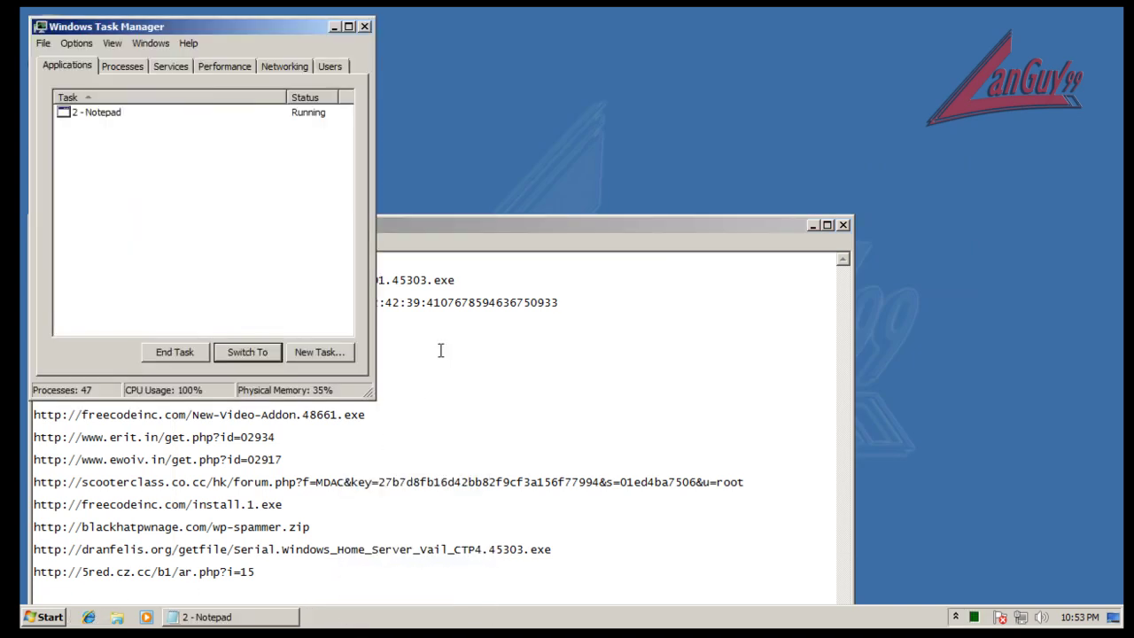
click(120, 69)
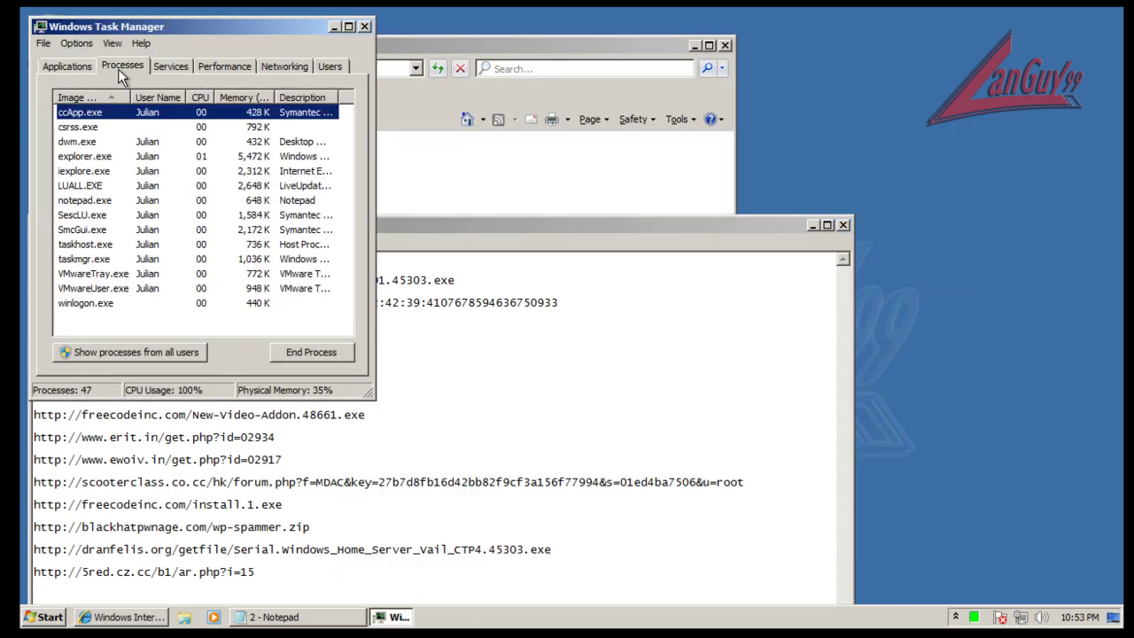
click(288, 95)
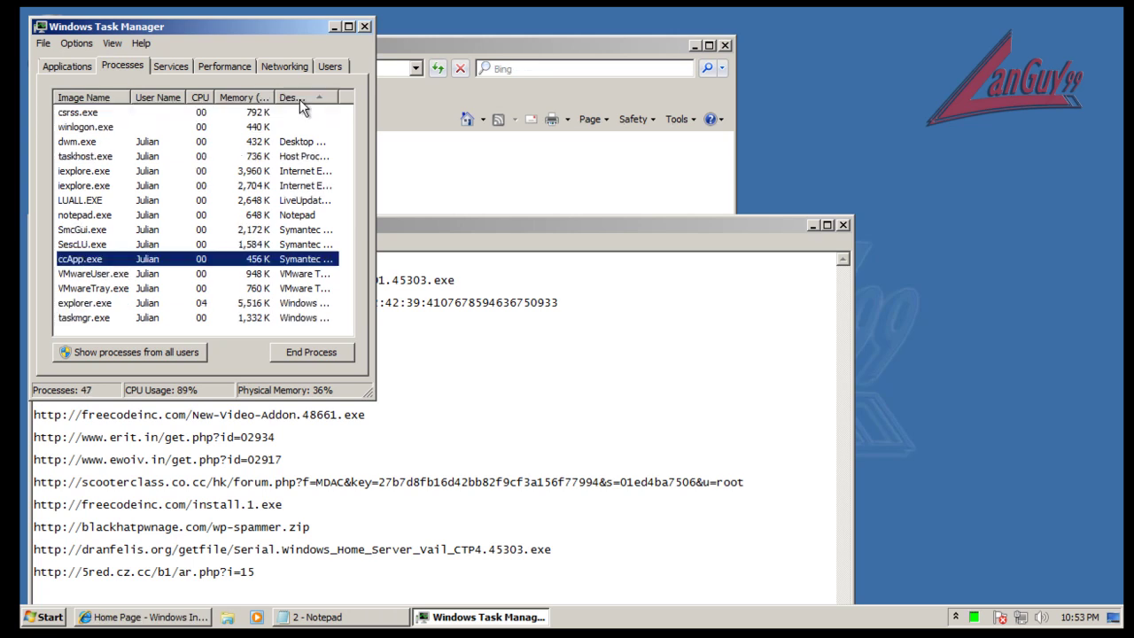
click(181, 353)
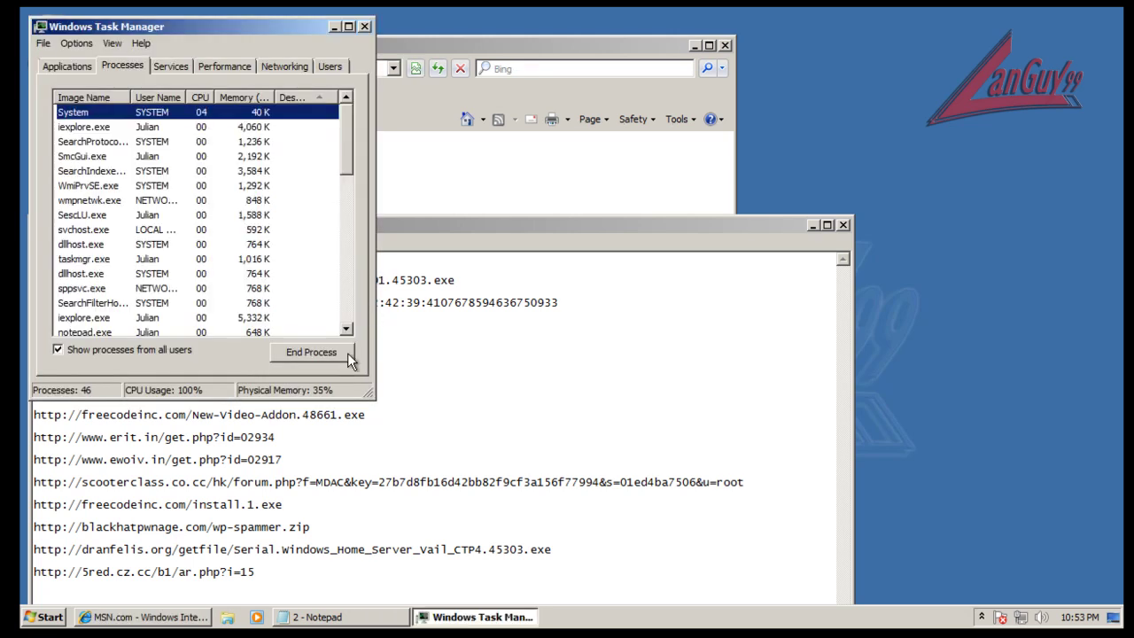
Enlarge Task Manager and its Description column, examine the running Symantec processes, and close it.
drag(372, 398, 517, 469)
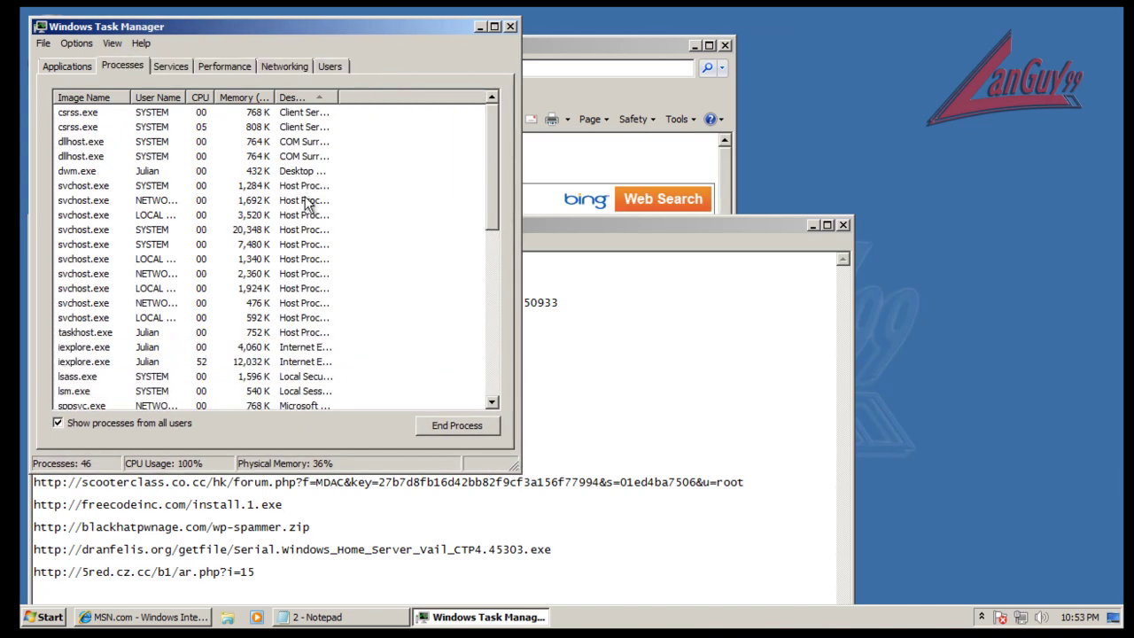
drag(335, 93, 398, 122)
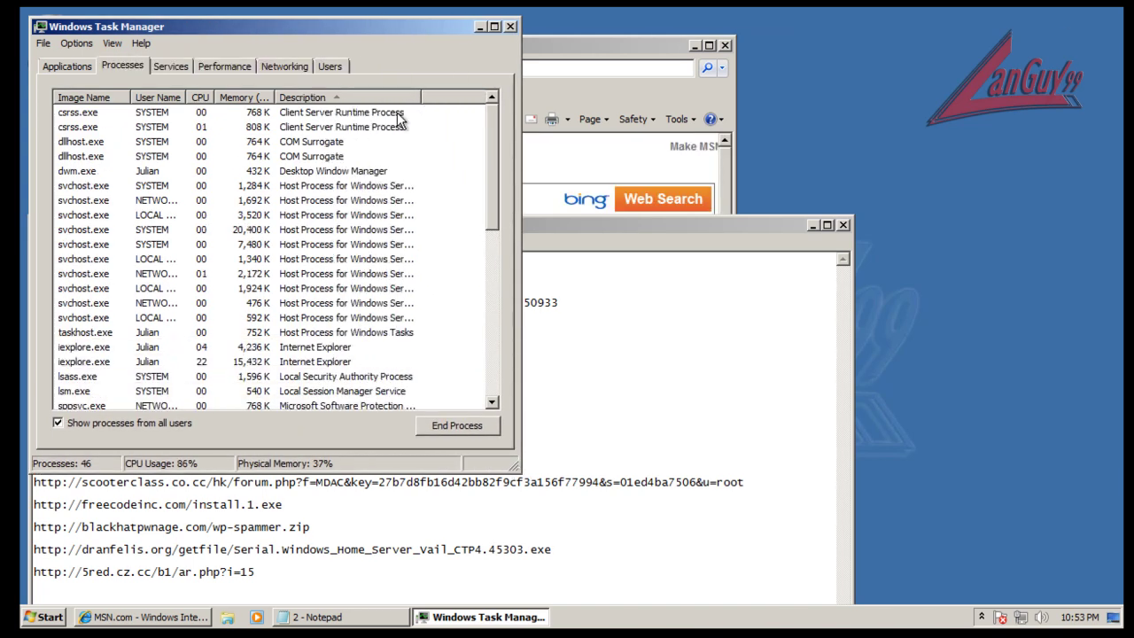
drag(486, 138, 496, 254)
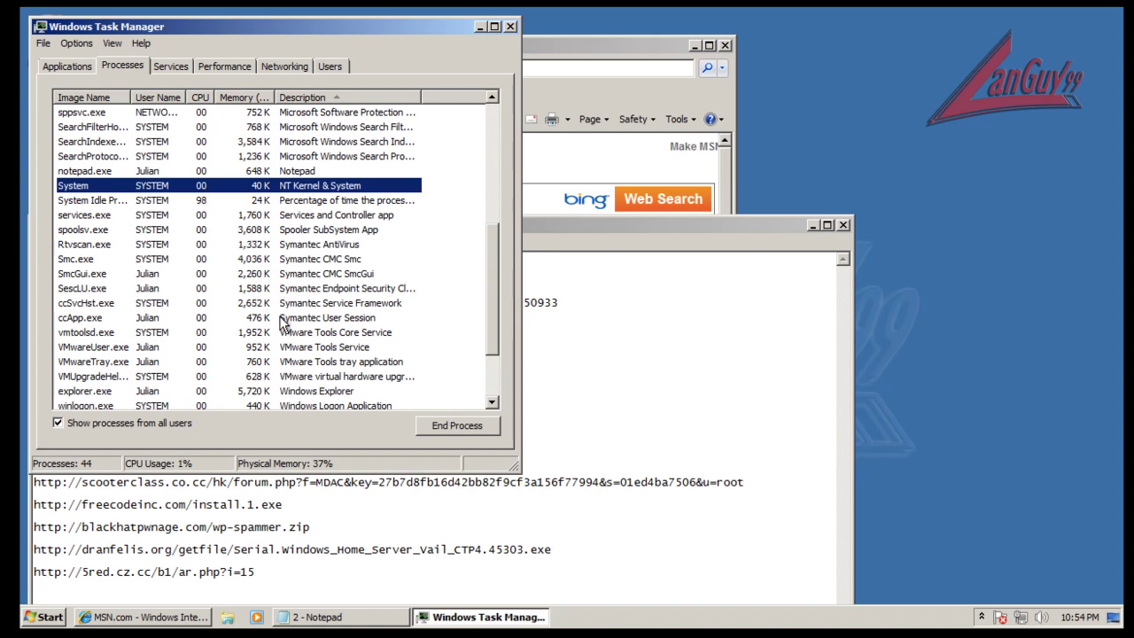
click(511, 27)
Open the first URL from the text file in Internet Explorer and run the downloaded get_file.exe.
drag(461, 43, 810, 25)
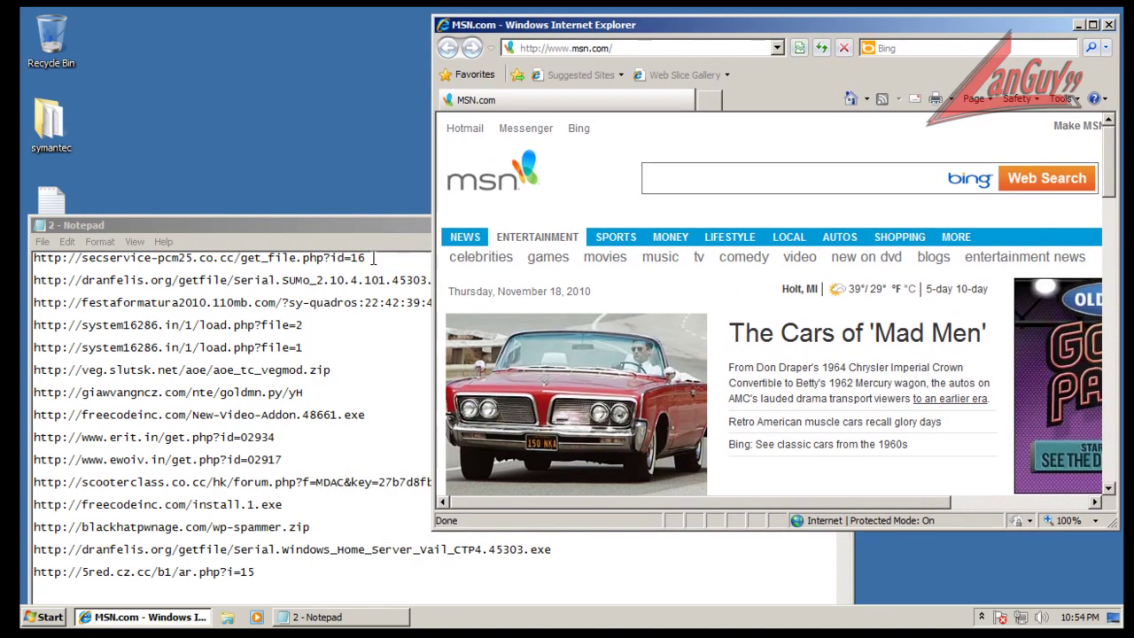
drag(373, 258, 26, 257)
key(ctrl+c)
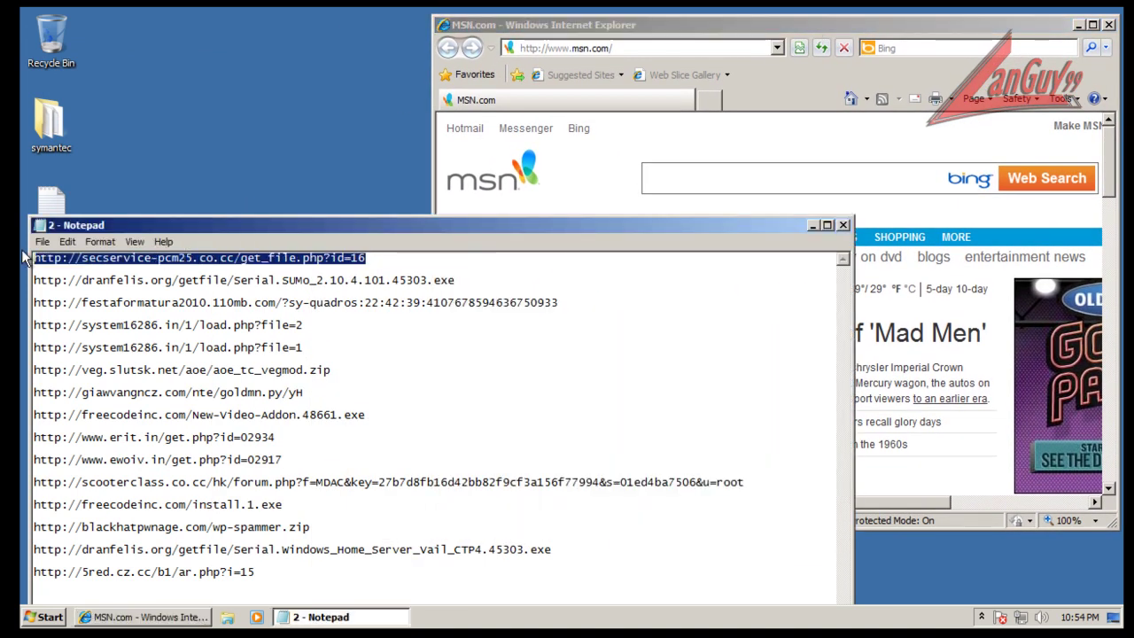
click(606, 48)
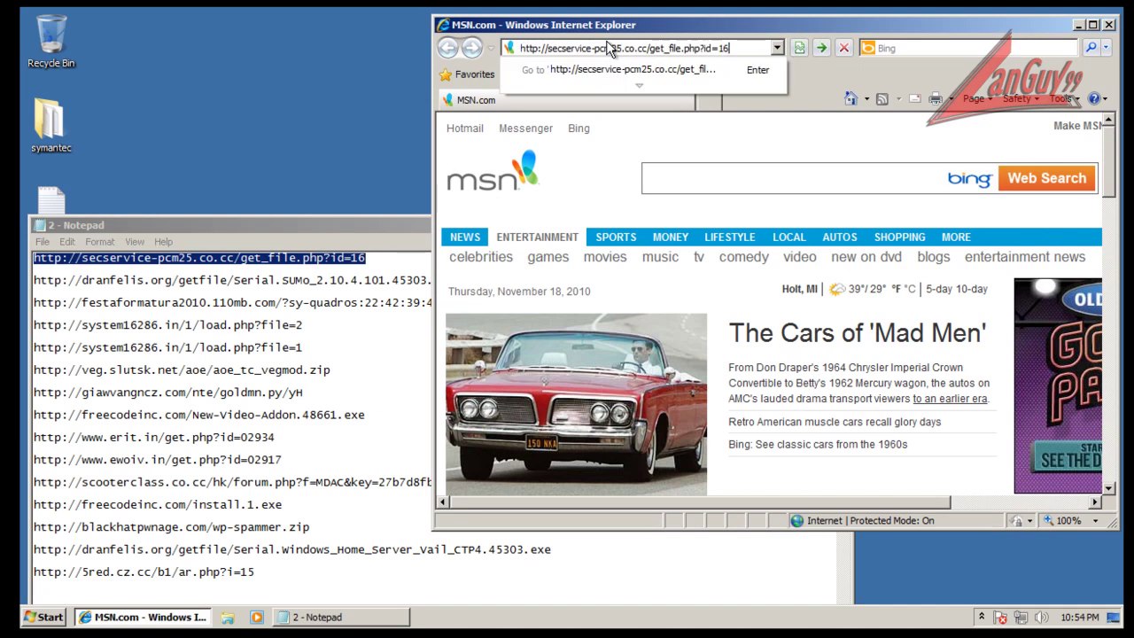
key(ctrl+v)
key(Return)
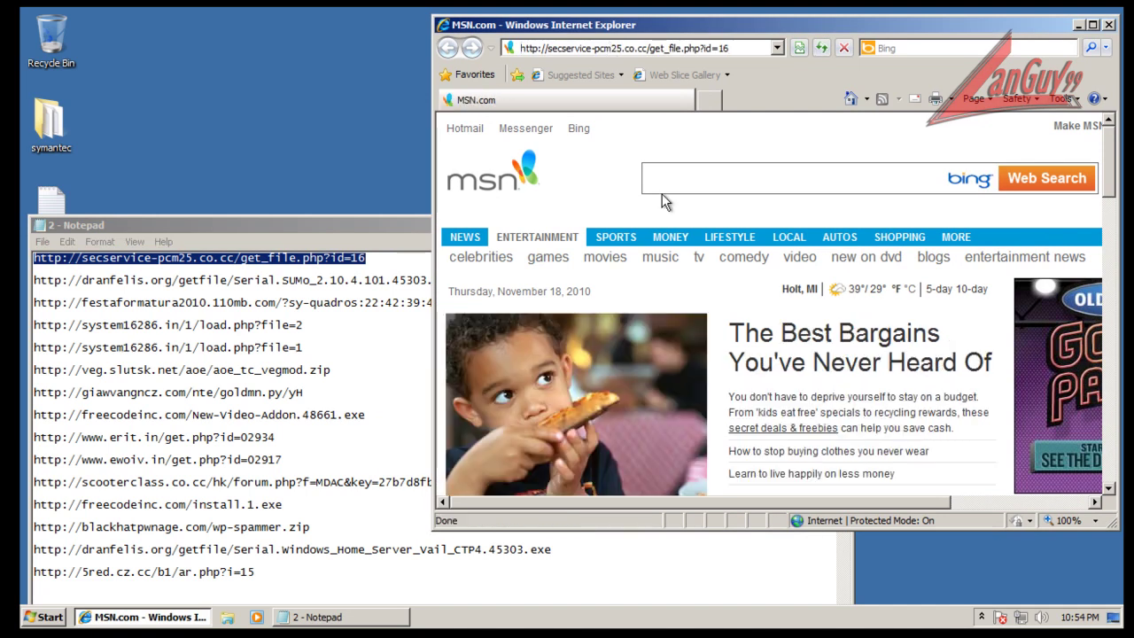
click(547, 323)
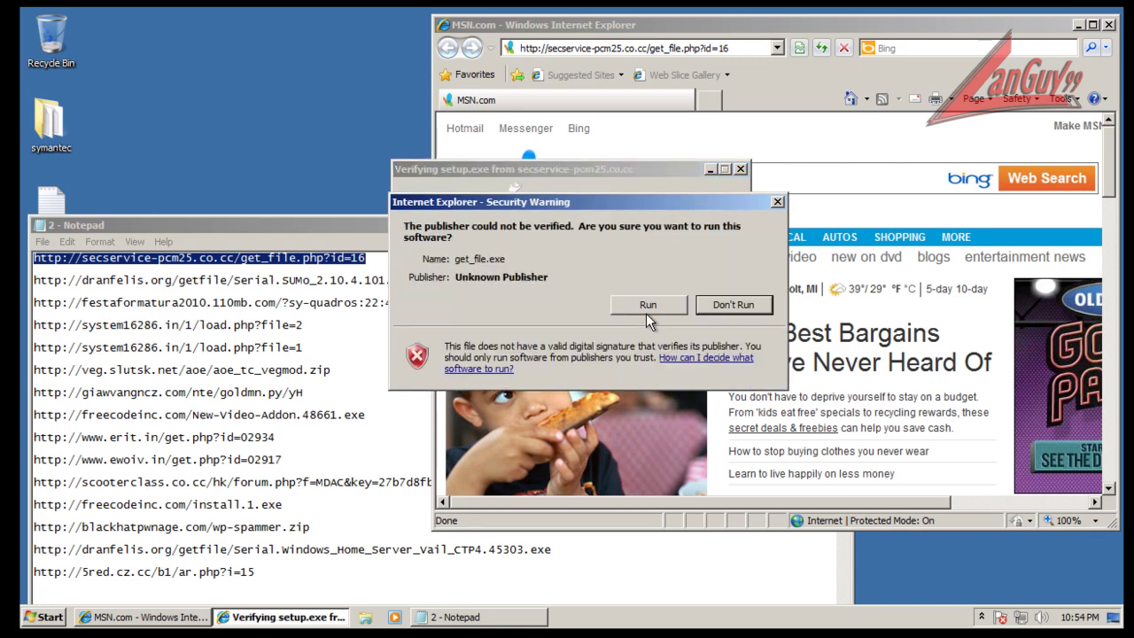
click(651, 375)
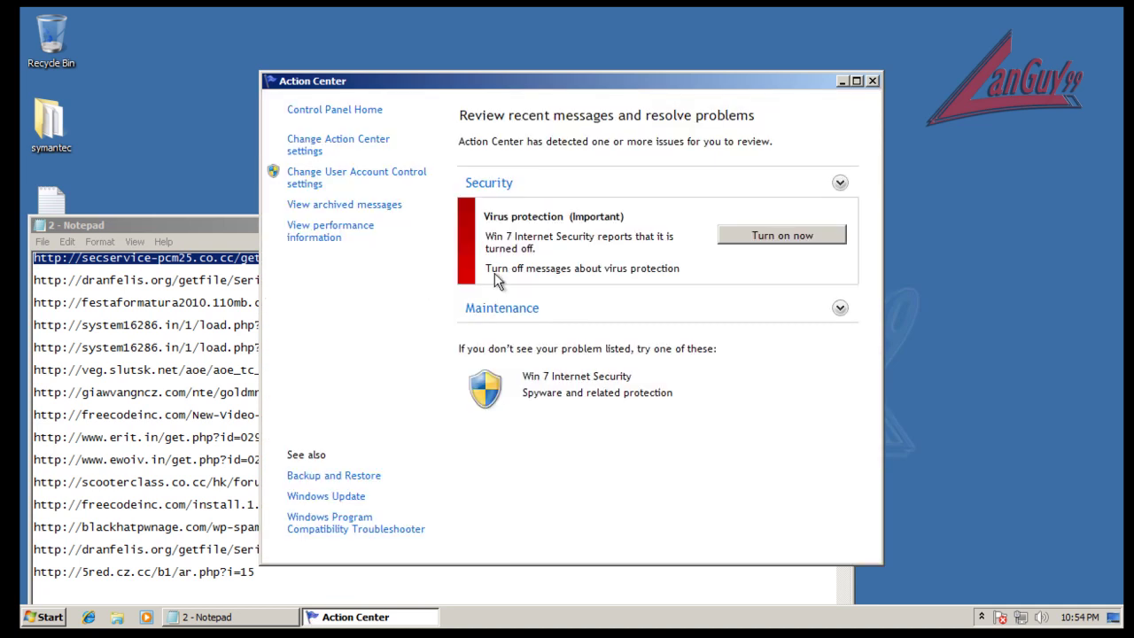
Close the Action Center window and end the pw.exe process in Task Manager.
click(873, 81)
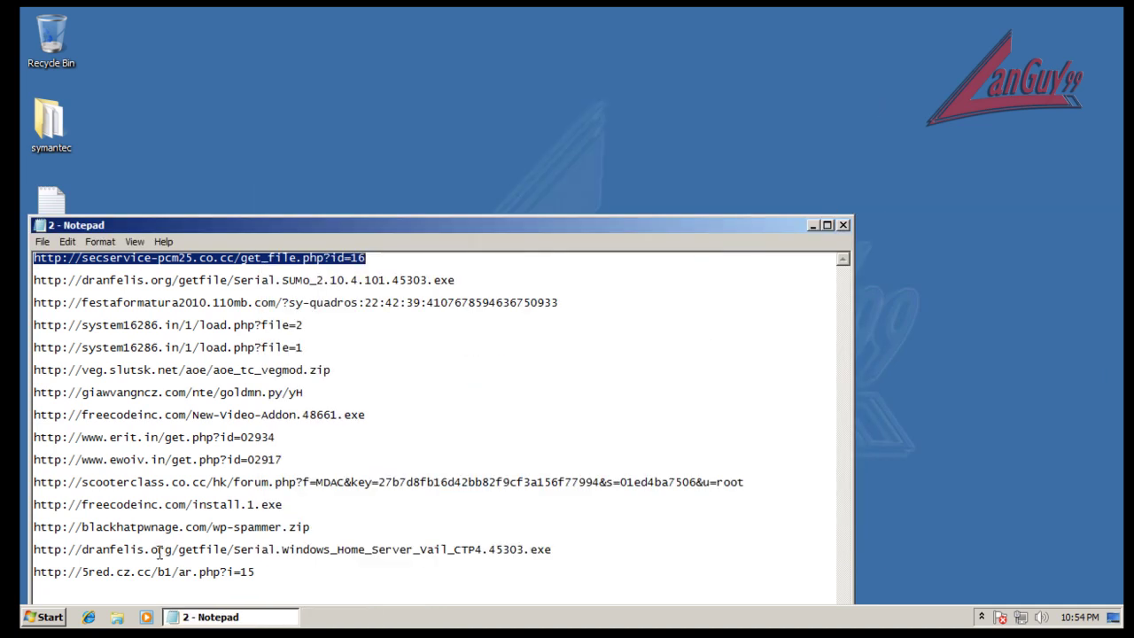
right_click(395, 624)
click(426, 574)
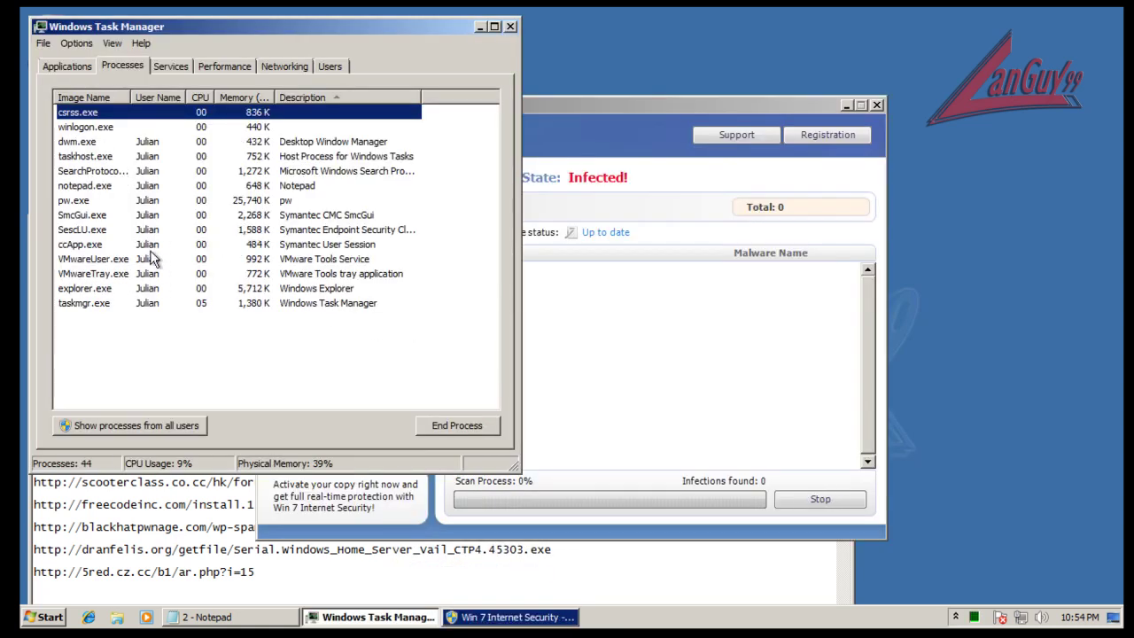
click(312, 202)
click(452, 426)
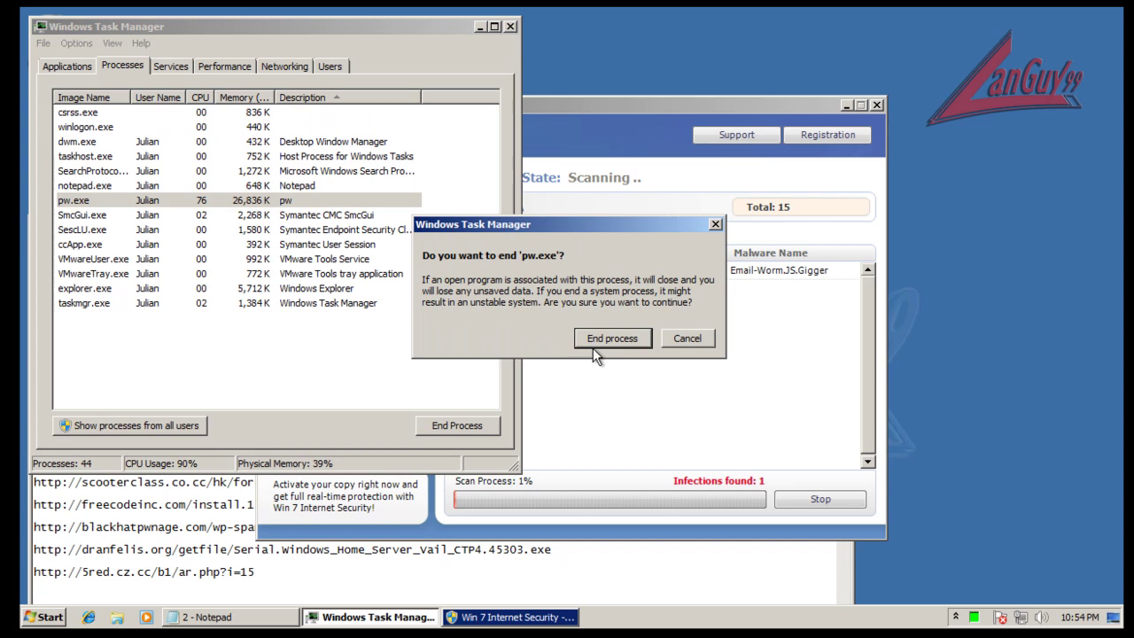
click(613, 337)
click(479, 27)
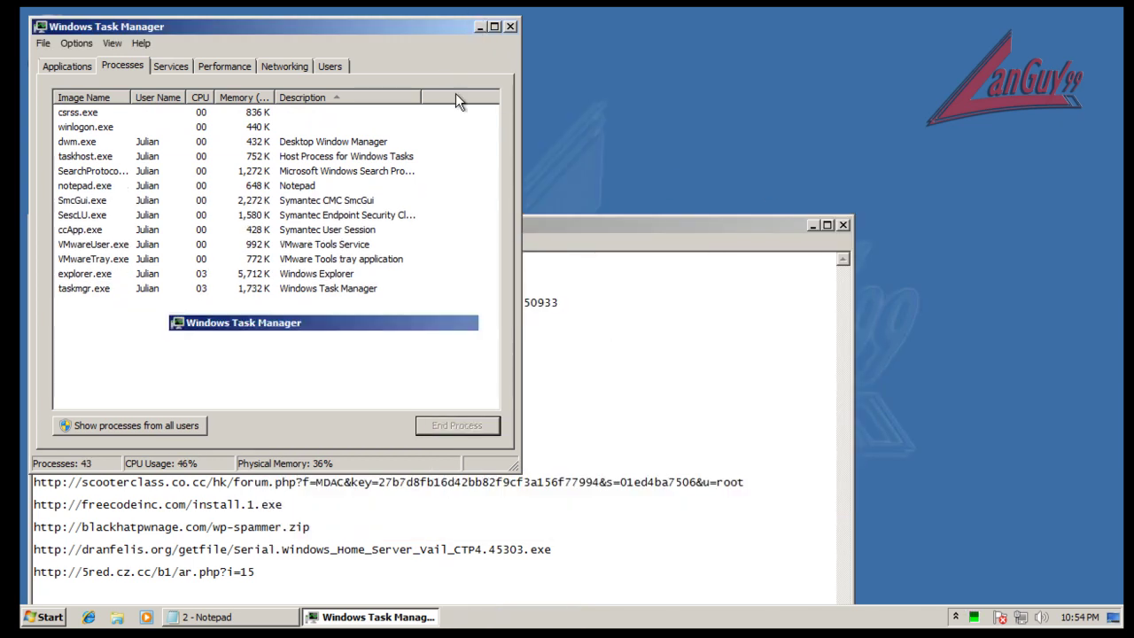
Try to launch Internet Explorer and dismiss the Win 7 Internet Security Firewall Alert.
click(88, 617)
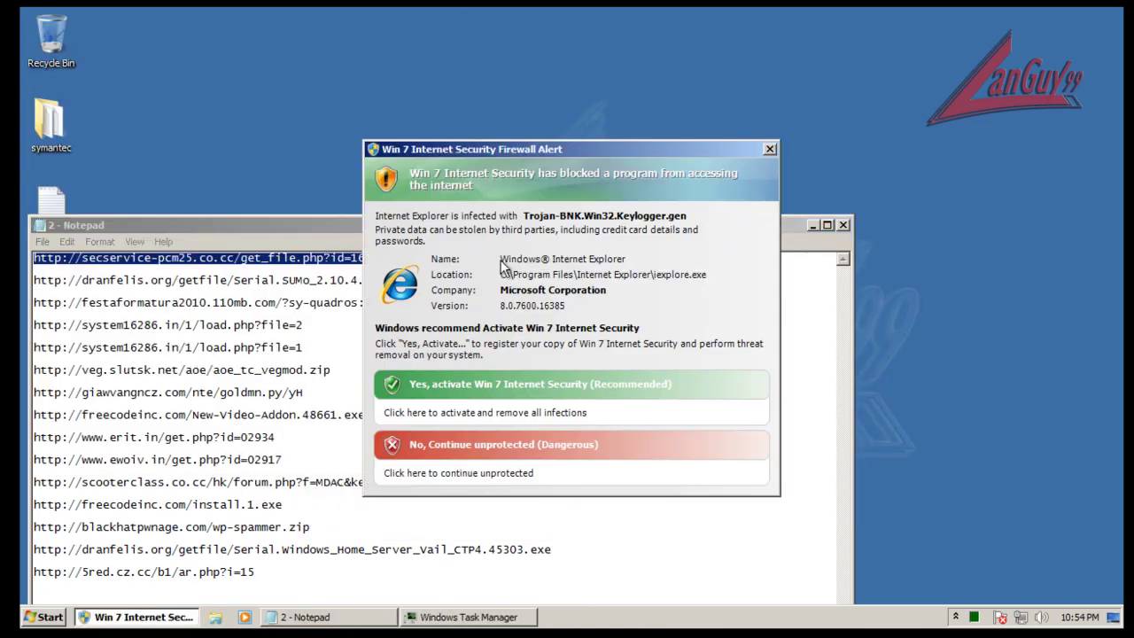
click(770, 150)
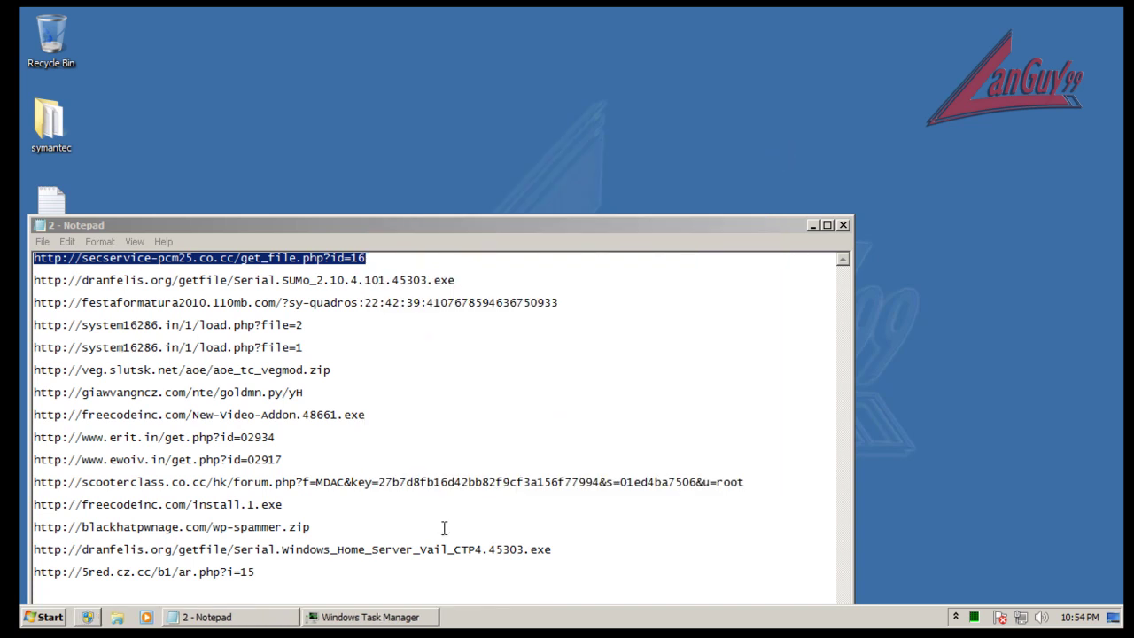
End the pw.exe process in Task Manager and minimize the Task Manager window.
click(479, 617)
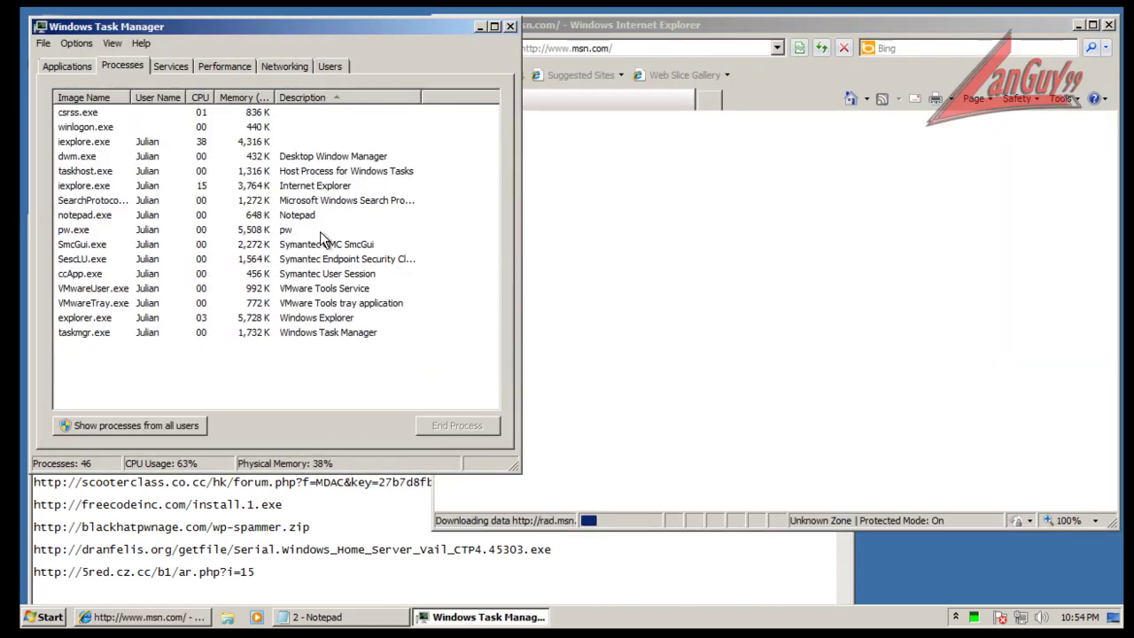
right_click(320, 231)
click(338, 261)
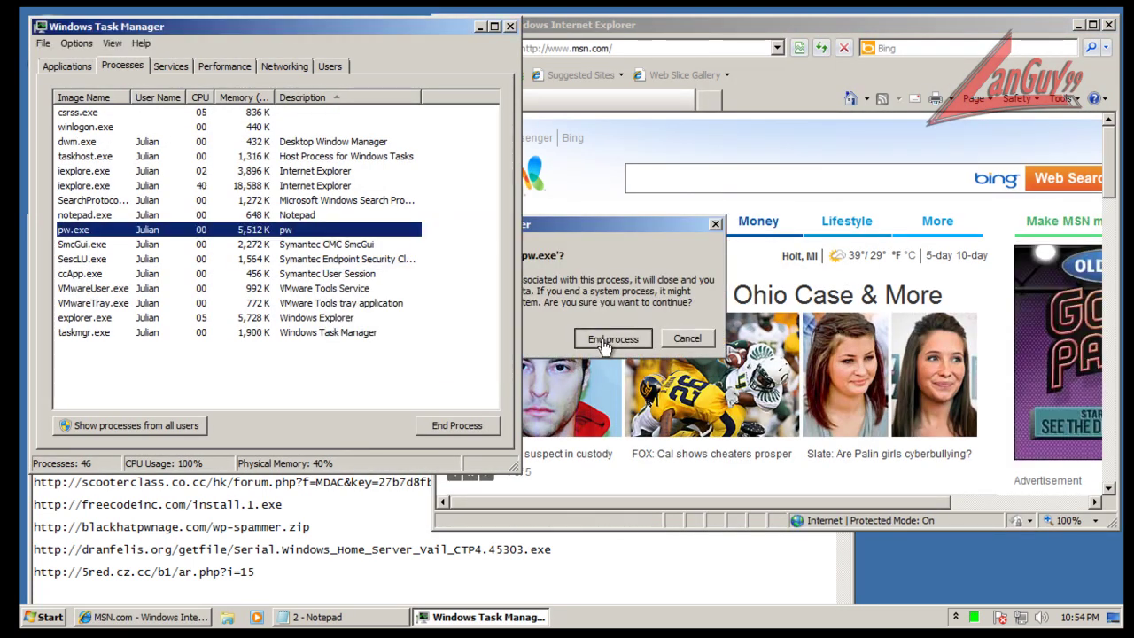
click(612, 337)
click(478, 30)
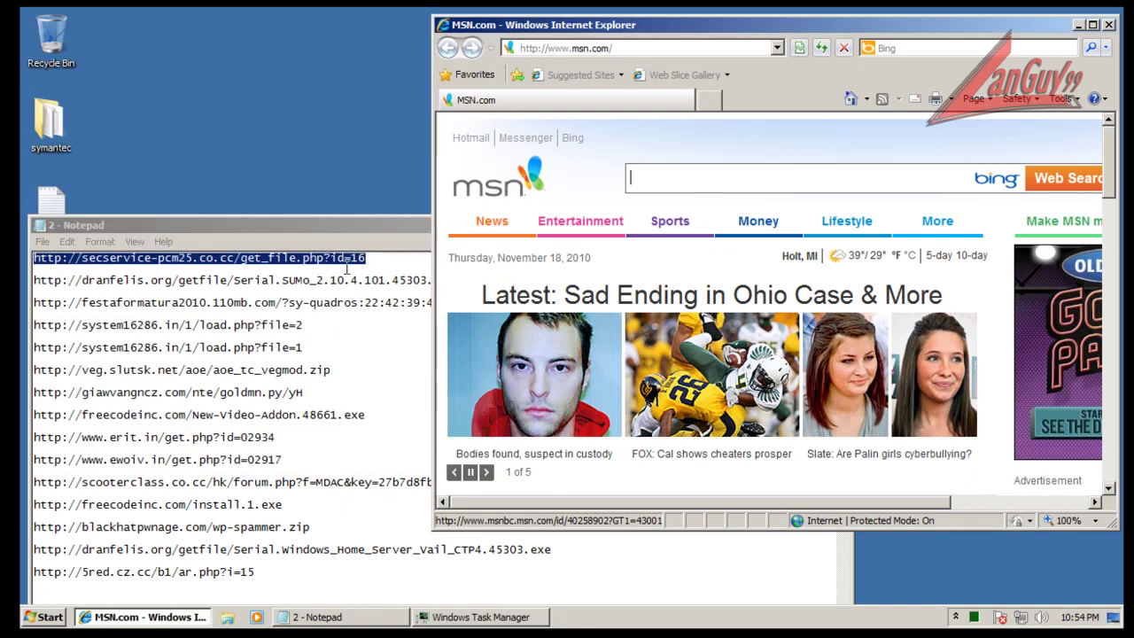
Open the dranfelis.org Serial.SUMo_2.10.4.101.45303.exe URL from the text file in Internet Explorer and run the download.
key(shift+Home)
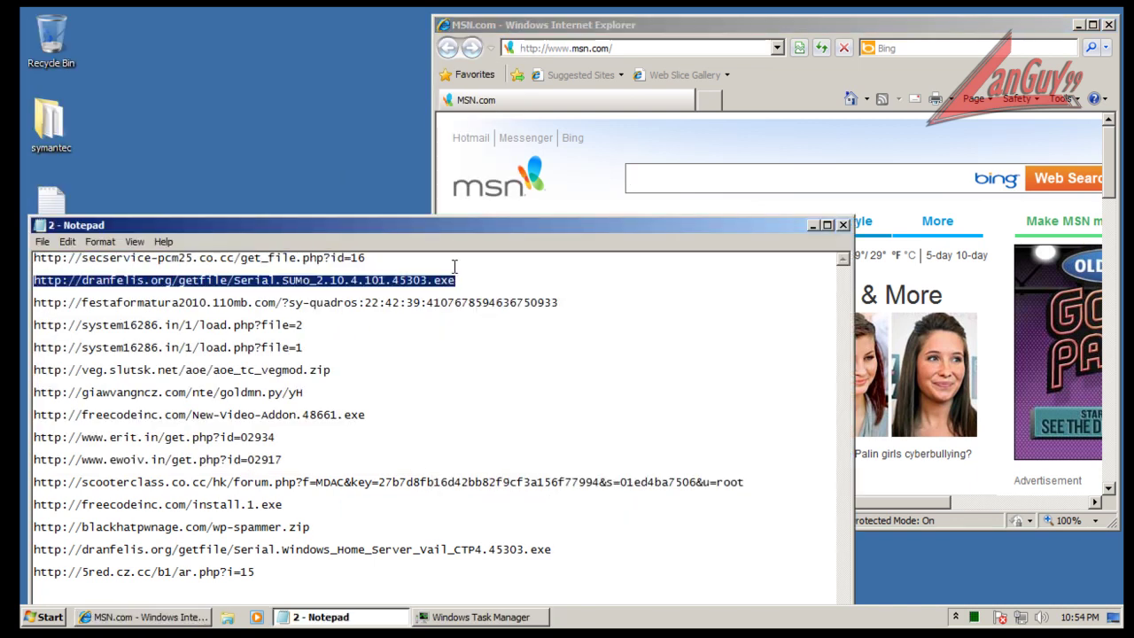
key(ctrl+c)
click(712, 47)
key(ctrl+v)
key(Return)
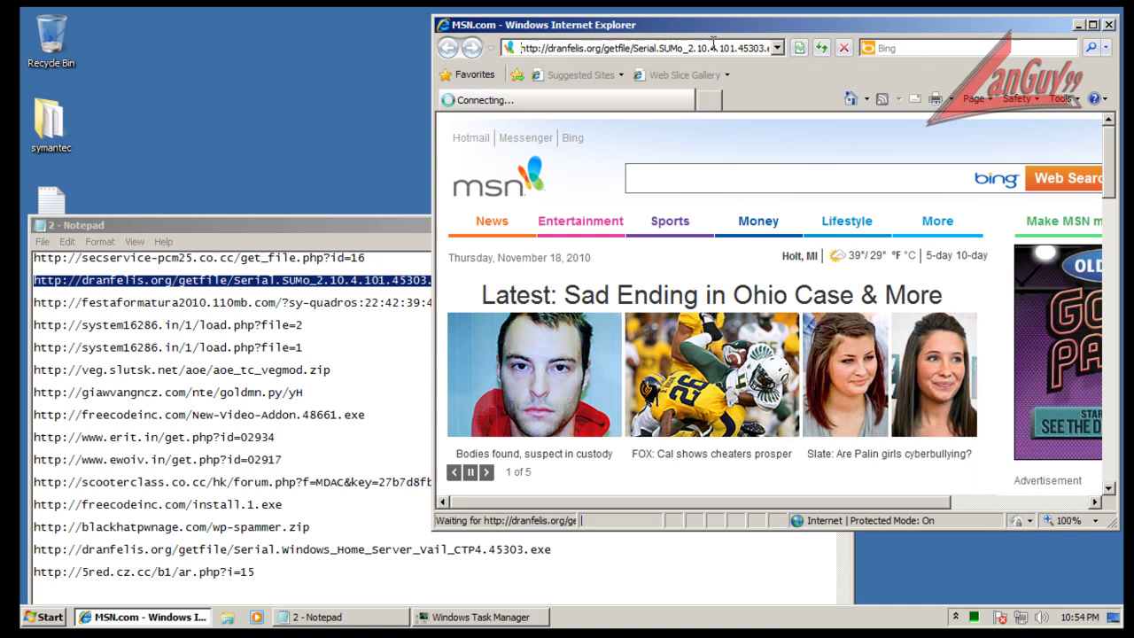
click(563, 324)
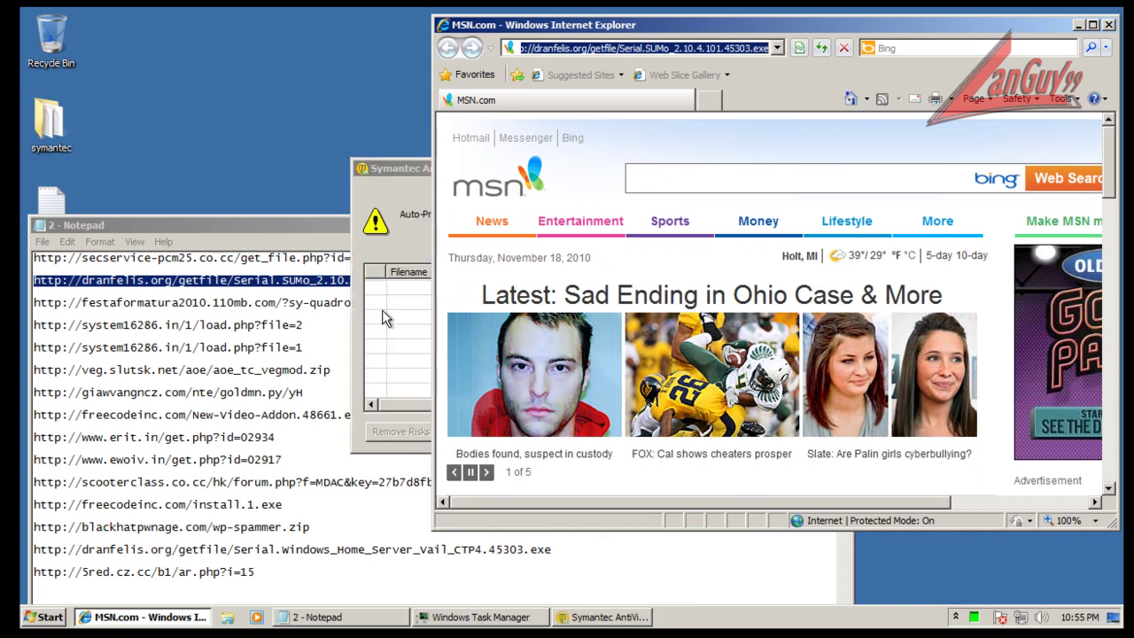
Widen the Risk column in the Symantec detection results, examine the risk details for the Serial.SUMo file, and close both windows.
click(403, 169)
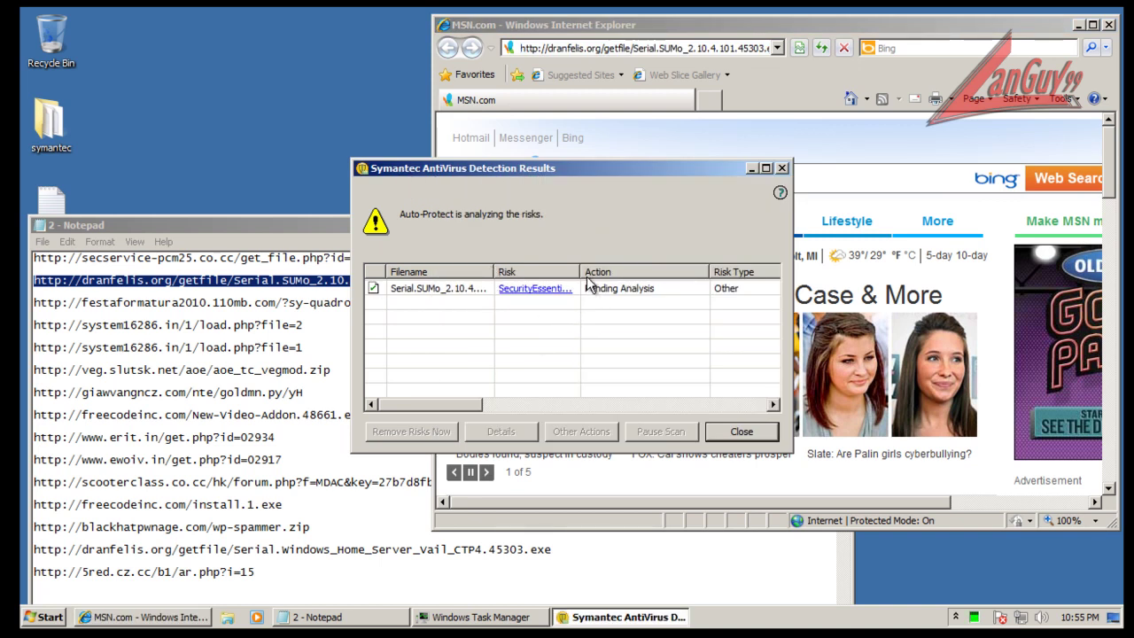
drag(581, 272, 607, 264)
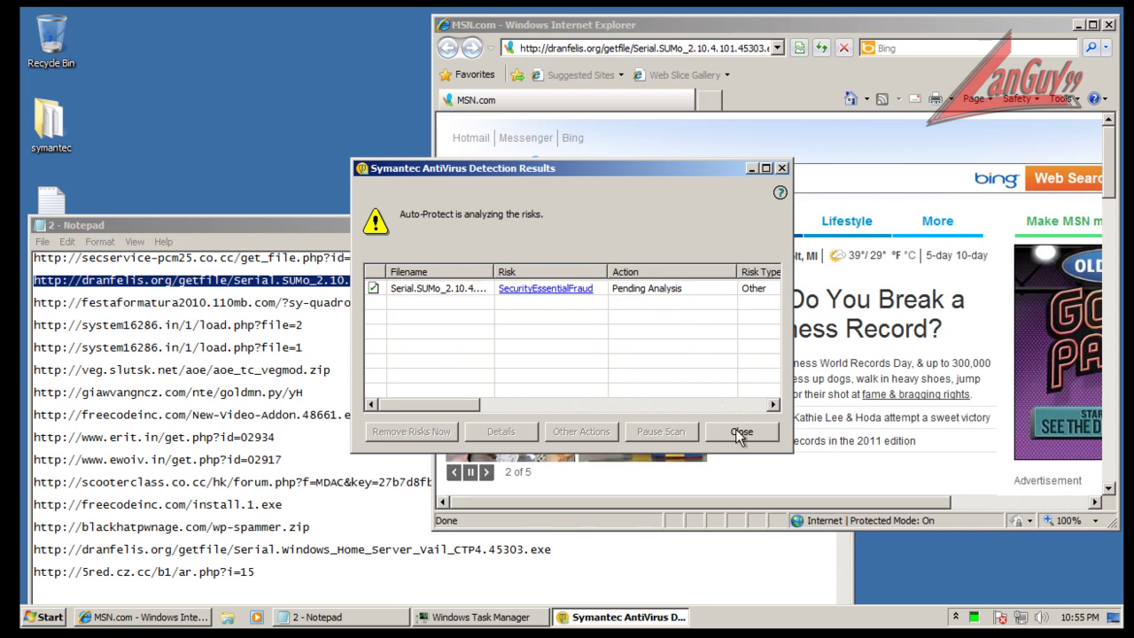
click(637, 287)
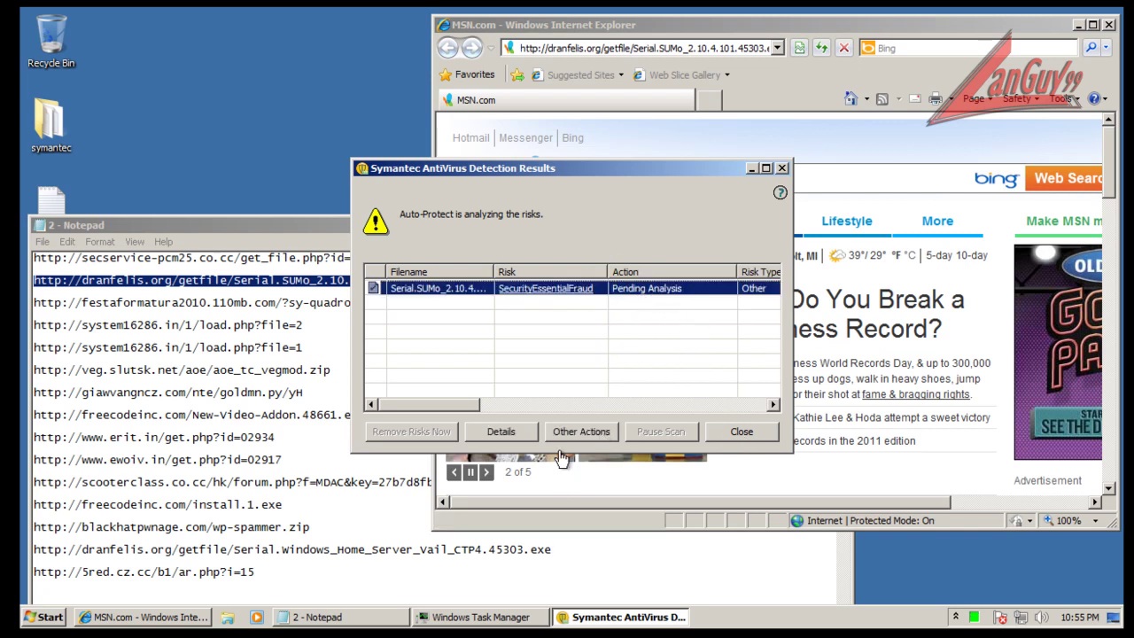
click(506, 434)
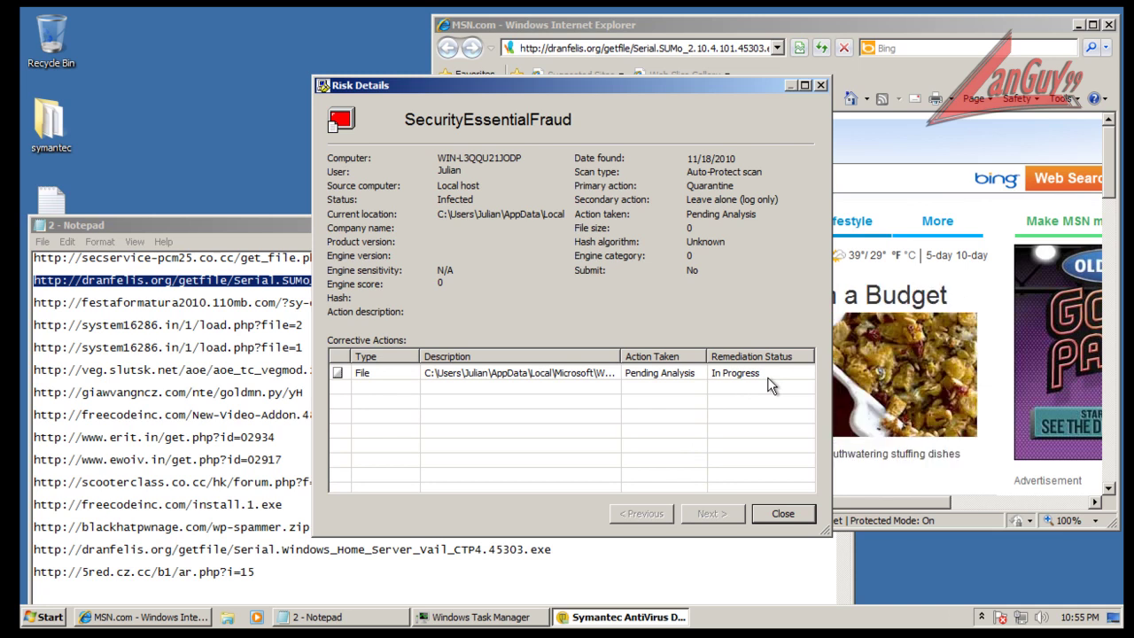
click(780, 516)
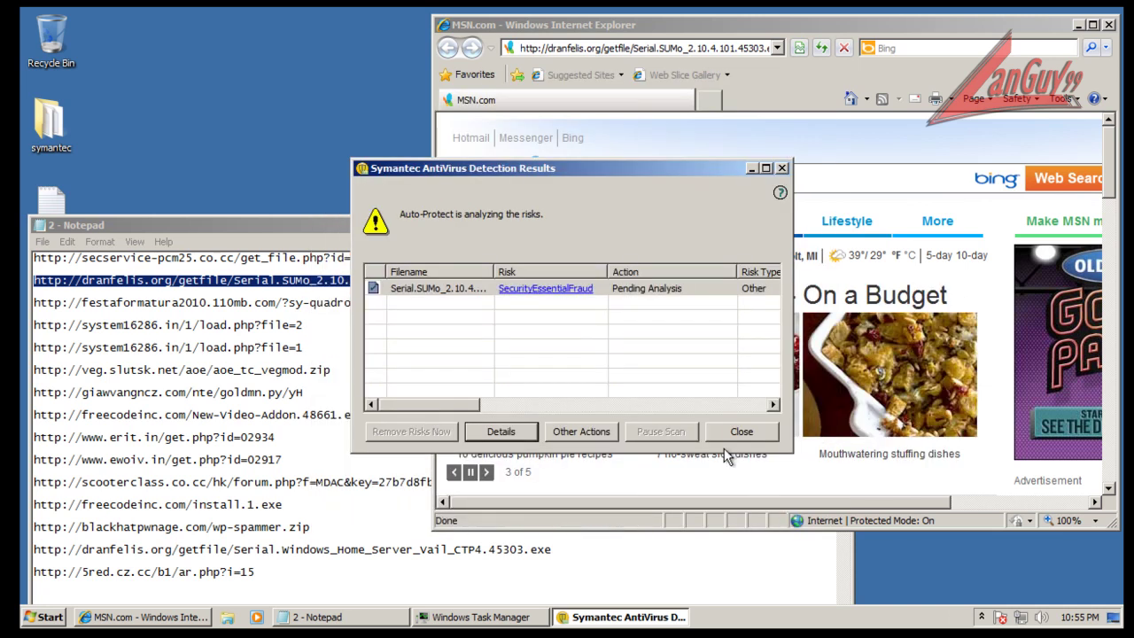
click(742, 432)
Load the festaformatura2010.110mb.com URL from the text file in Internet Explorer and choose to open Download-C_C.zip.
click(413, 385)
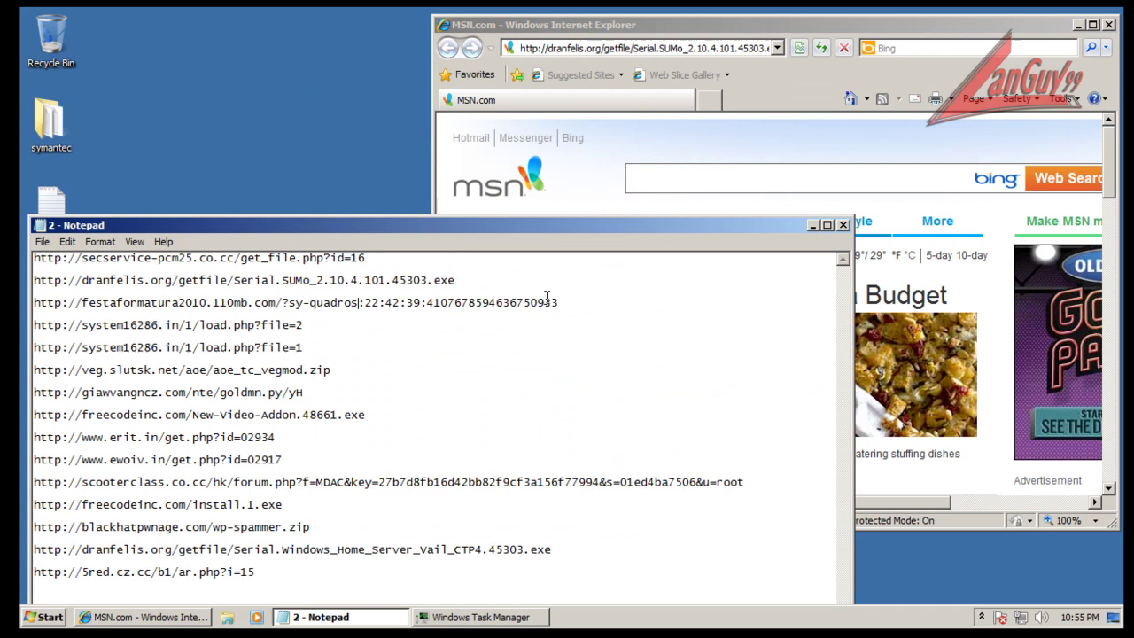
drag(34, 303, 558, 302)
click(732, 51)
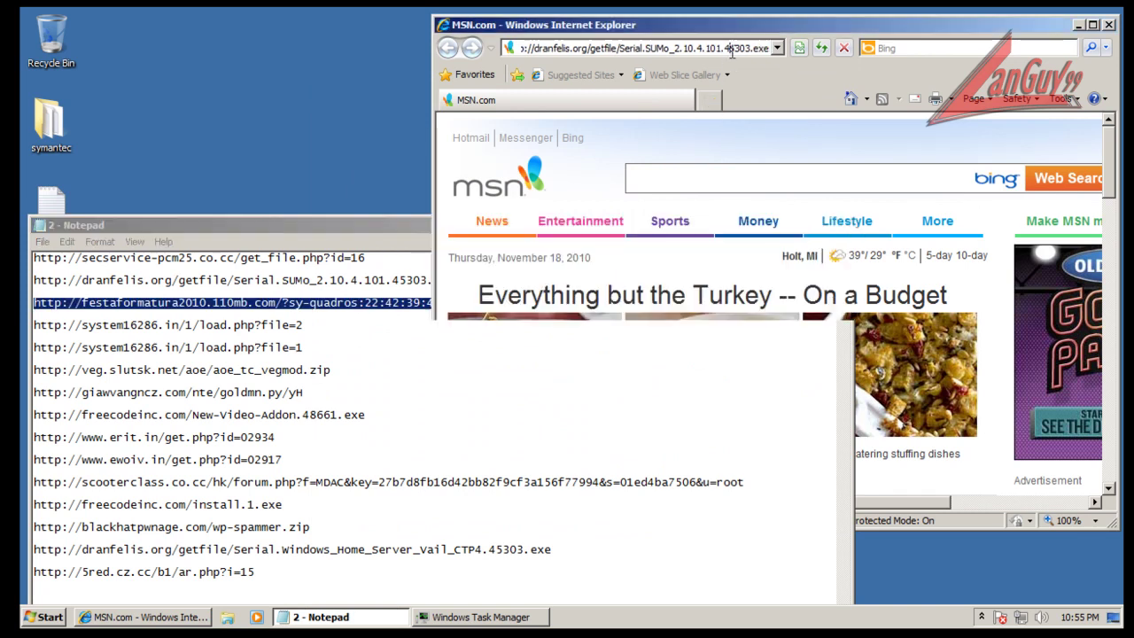
click(732, 50)
key(ctrl+v)
key(Return)
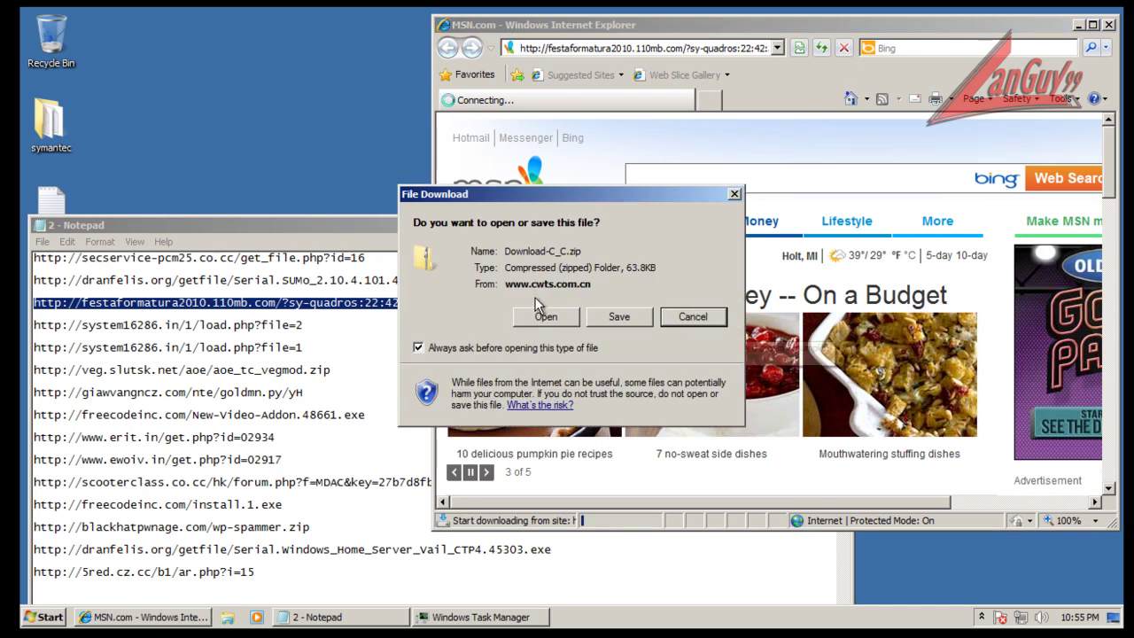
click(551, 316)
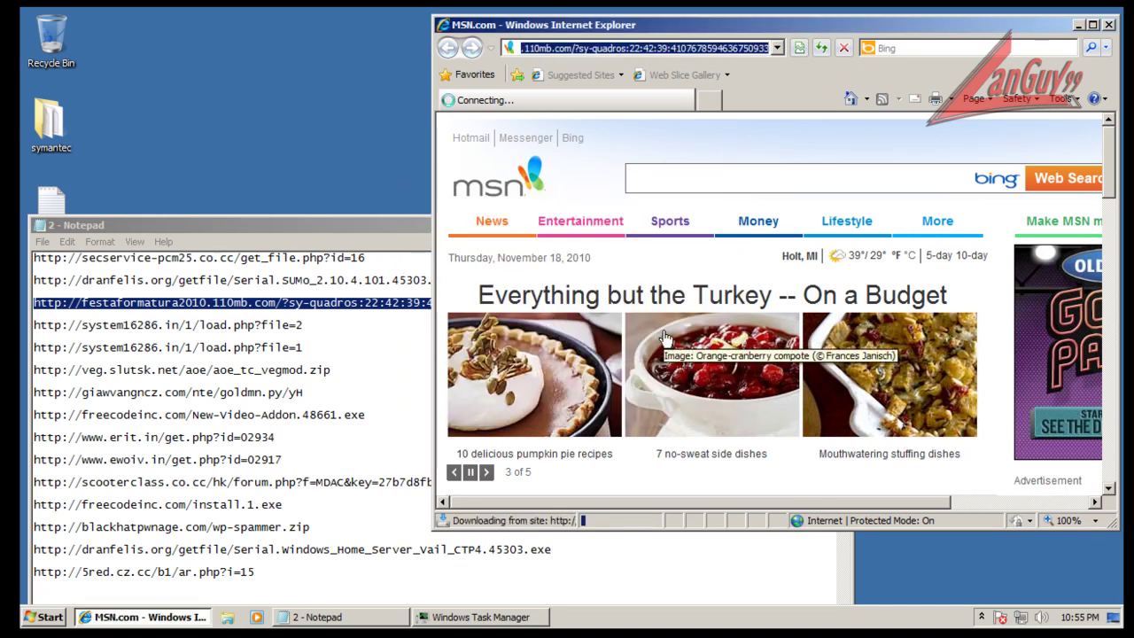
Copy the system16286.in load.php?file=2 URL, allow Windows Explorer to open the downloaded archive, and run Download-C_C from it.
double_click(308, 325)
key(ctrl+c)
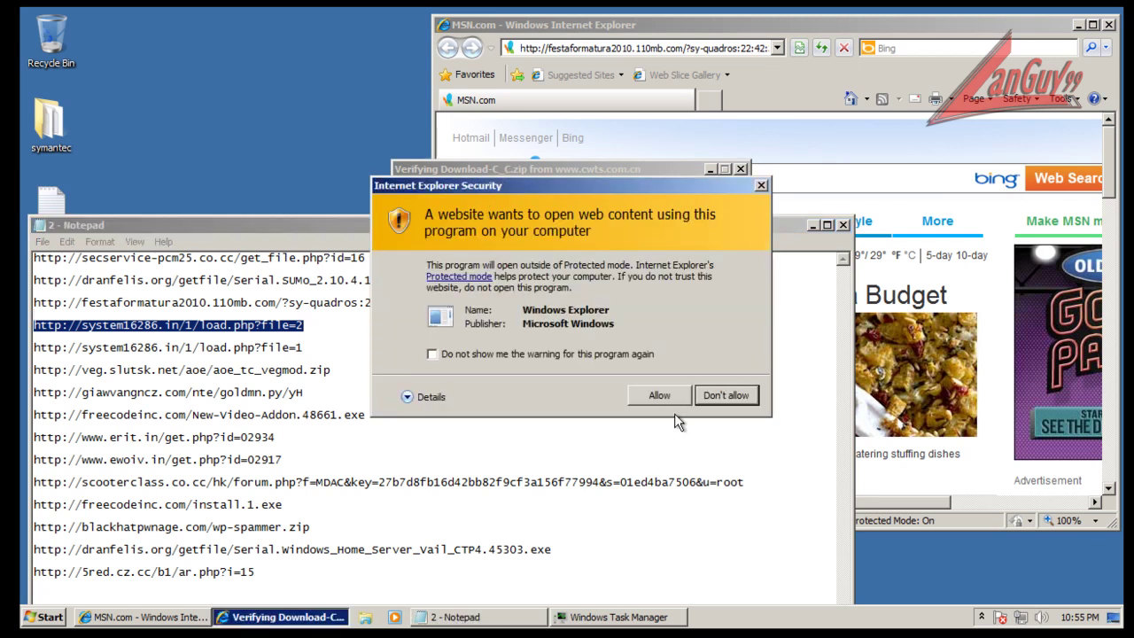
click(666, 396)
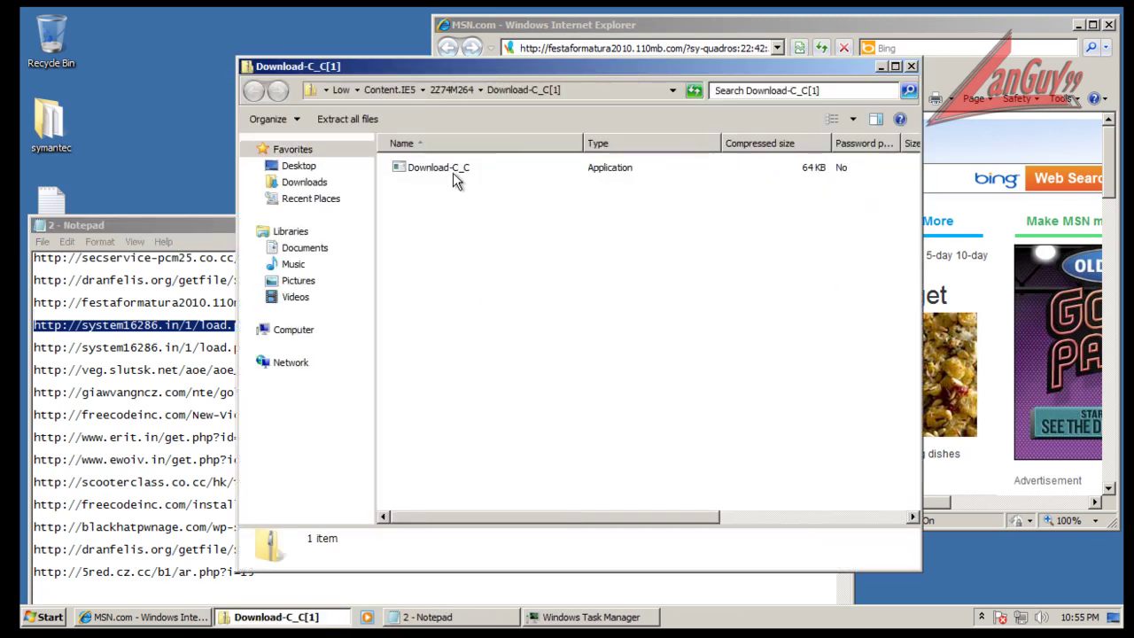
click(448, 170)
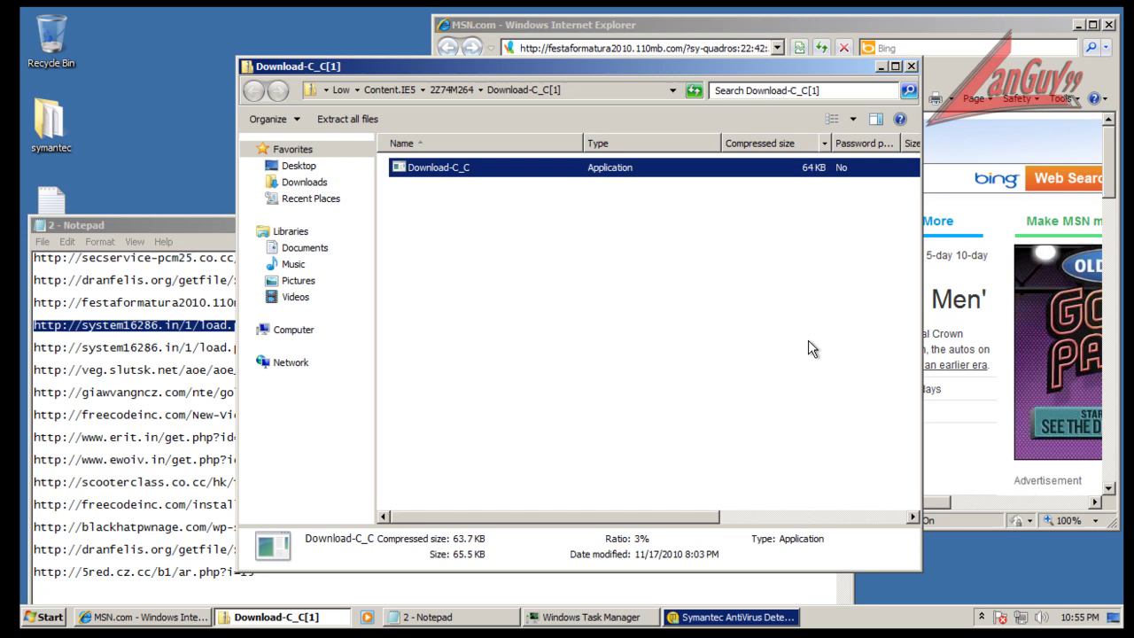
Check the Symantec detection results for Download-C_C.exe, and close them along with the archive window.
click(727, 618)
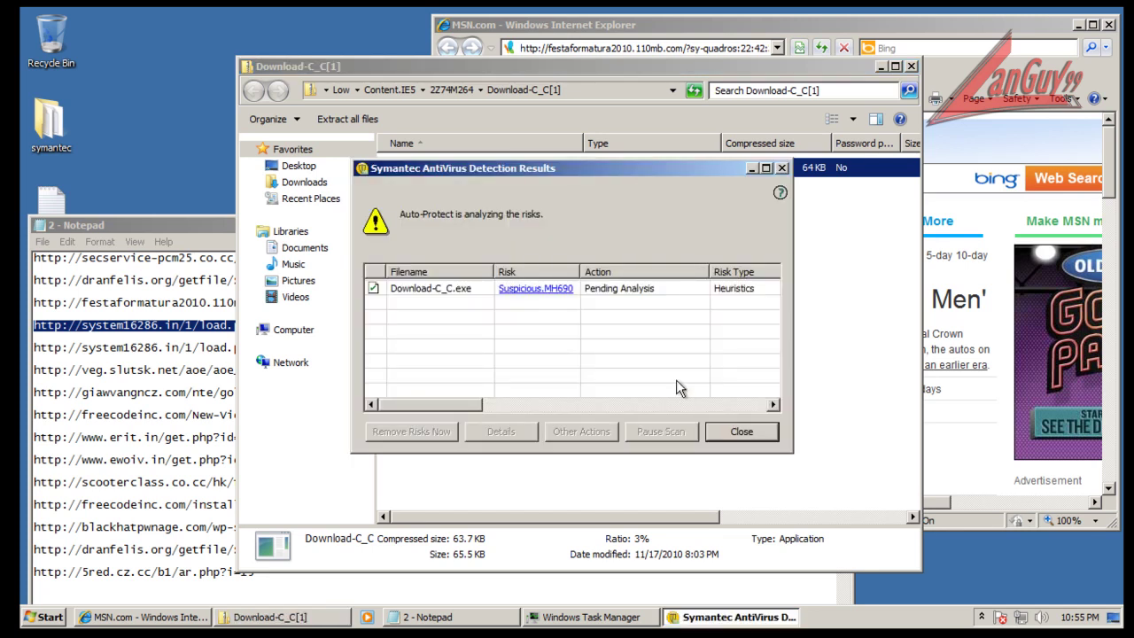
click(734, 428)
click(910, 67)
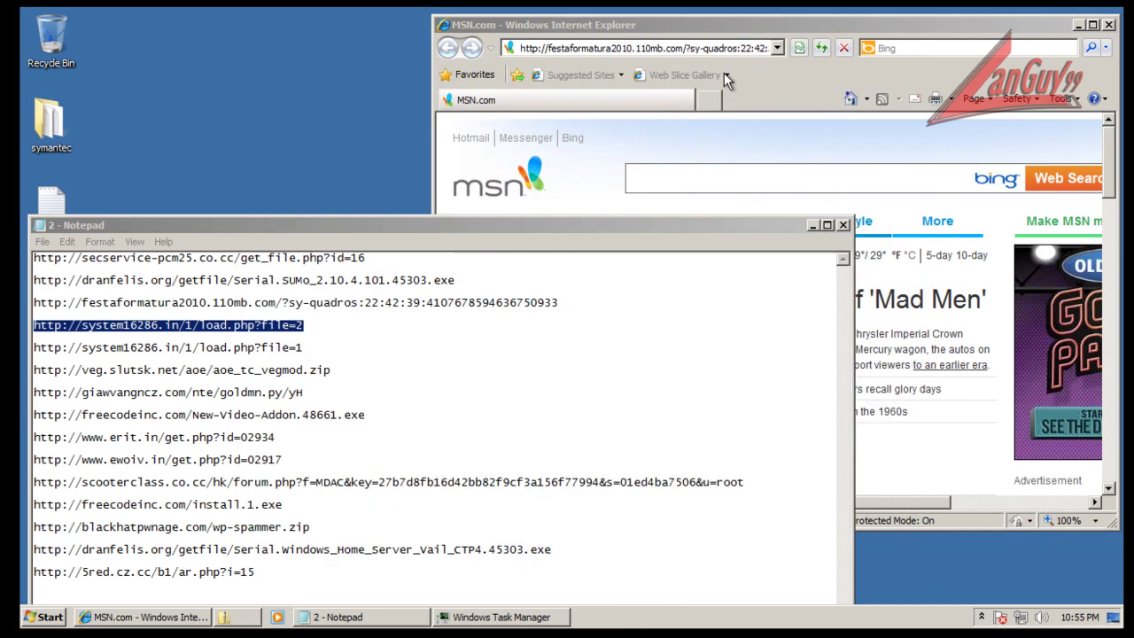
Load the copied system16286.in load.php?file=2 URL in Internet Explorer and run the downloaded 7.exe.
click(721, 48)
key(ctrl+v)
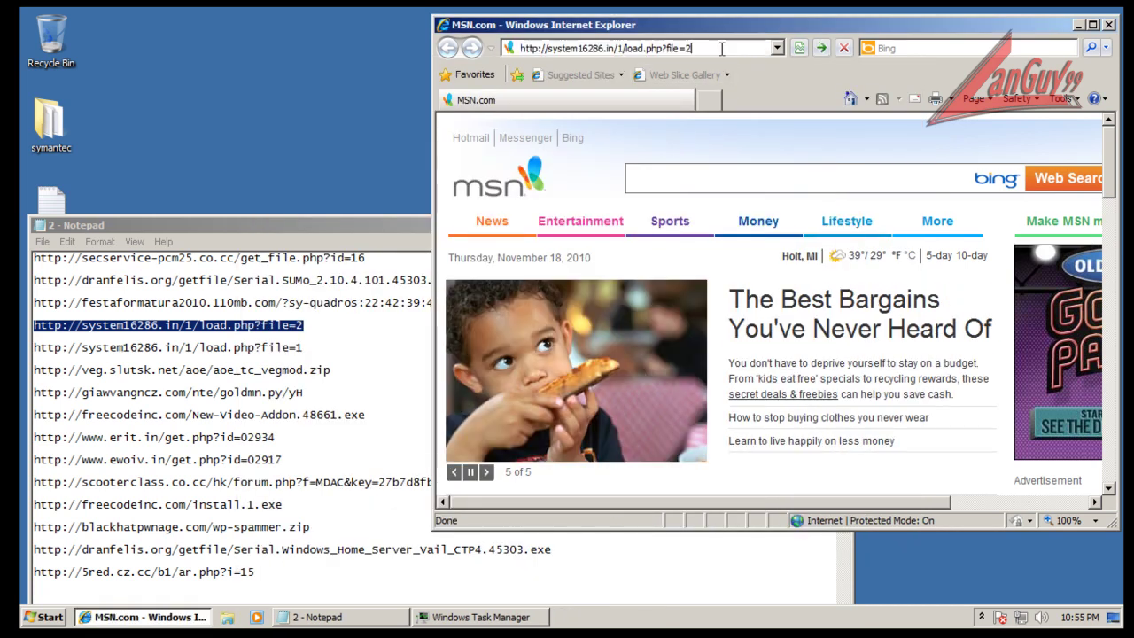
key(Return)
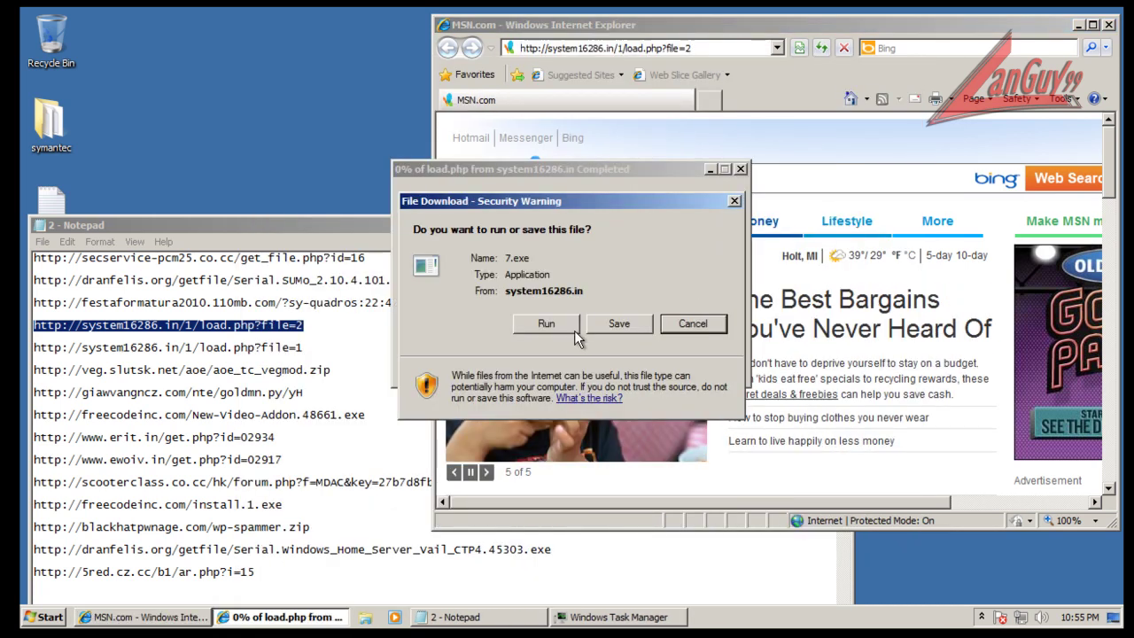
click(546, 323)
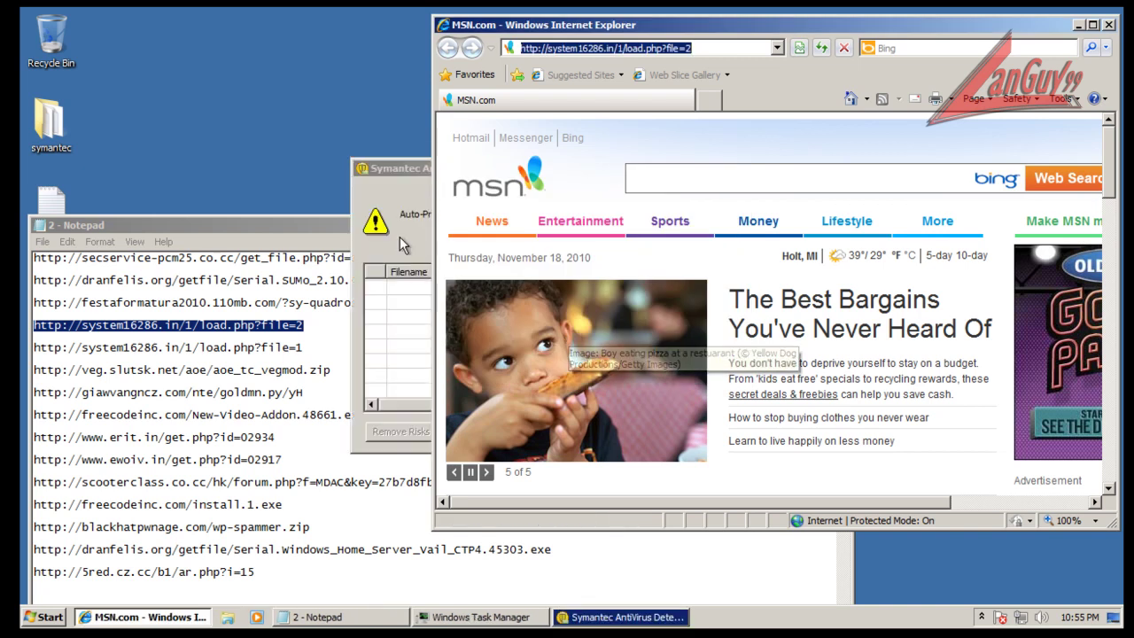
Widen the Risk column in the Symantec detection results to read the risk name for 7[1].exe, and close the window.
click(425, 172)
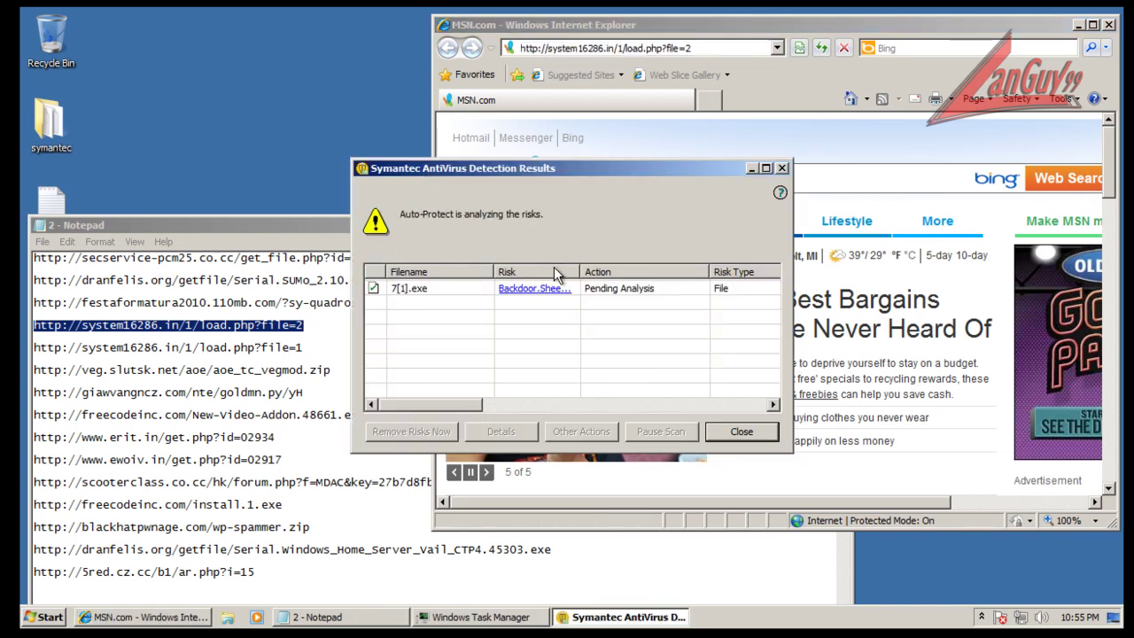
mouse_move(580, 270)
mouse_down()
mouse_move(619, 270)
mouse_move(588, 271)
mouse_up()
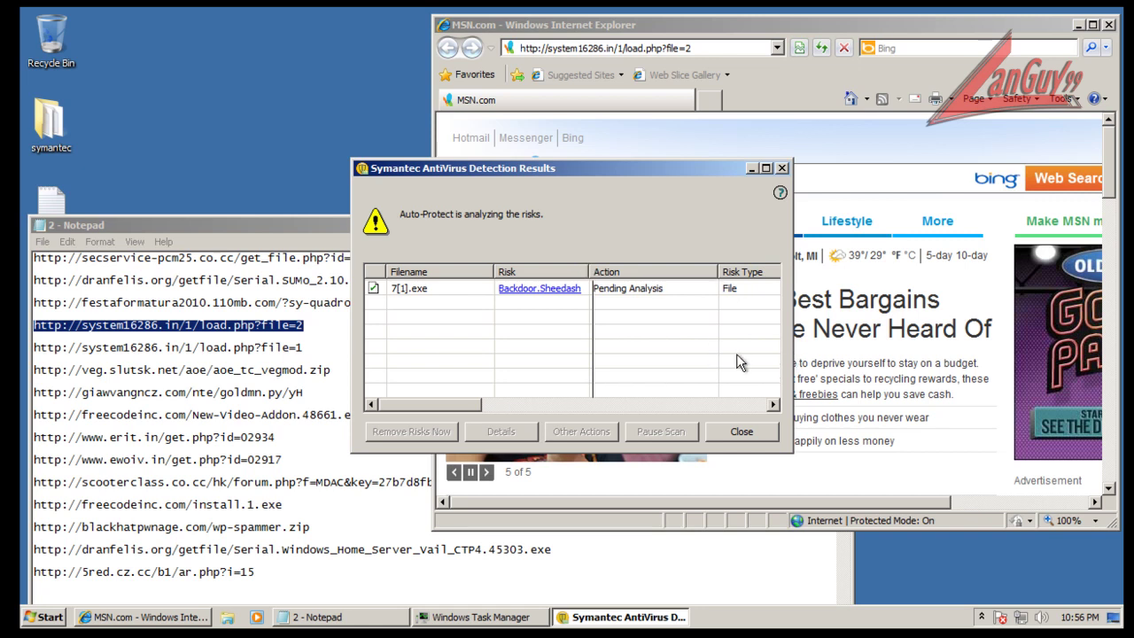
click(751, 431)
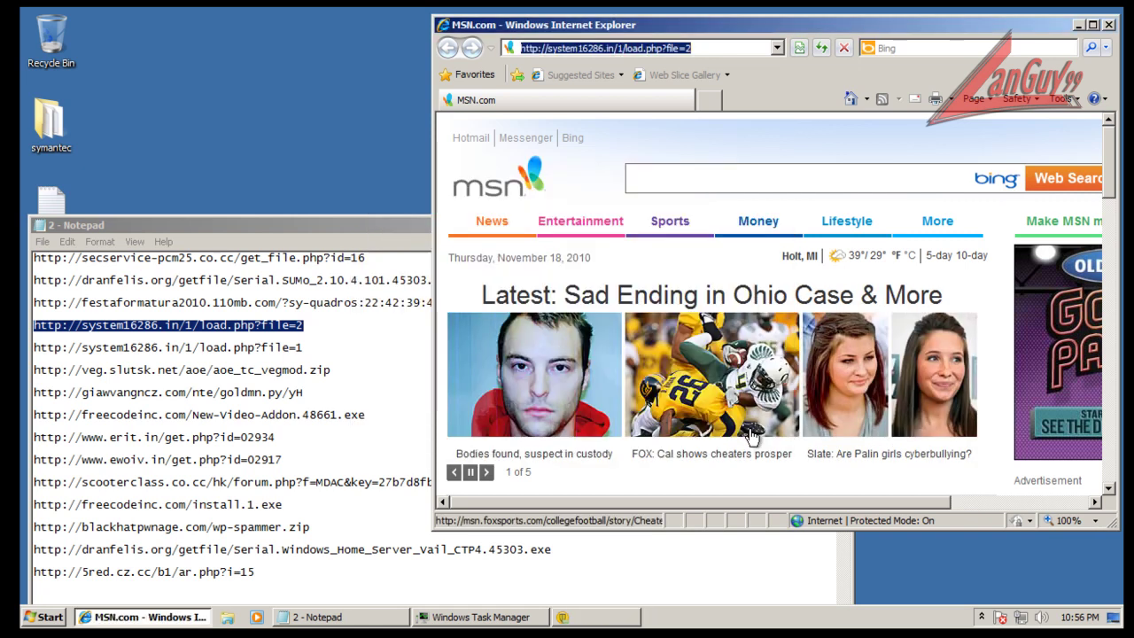
Open the system16286.in load.php?file=1 URL from the text file in Internet Explorer and run 6.exe despite the unknown-publisher warning.
click(305, 337)
key(shift+Home)
key(ctrl+c)
click(602, 51)
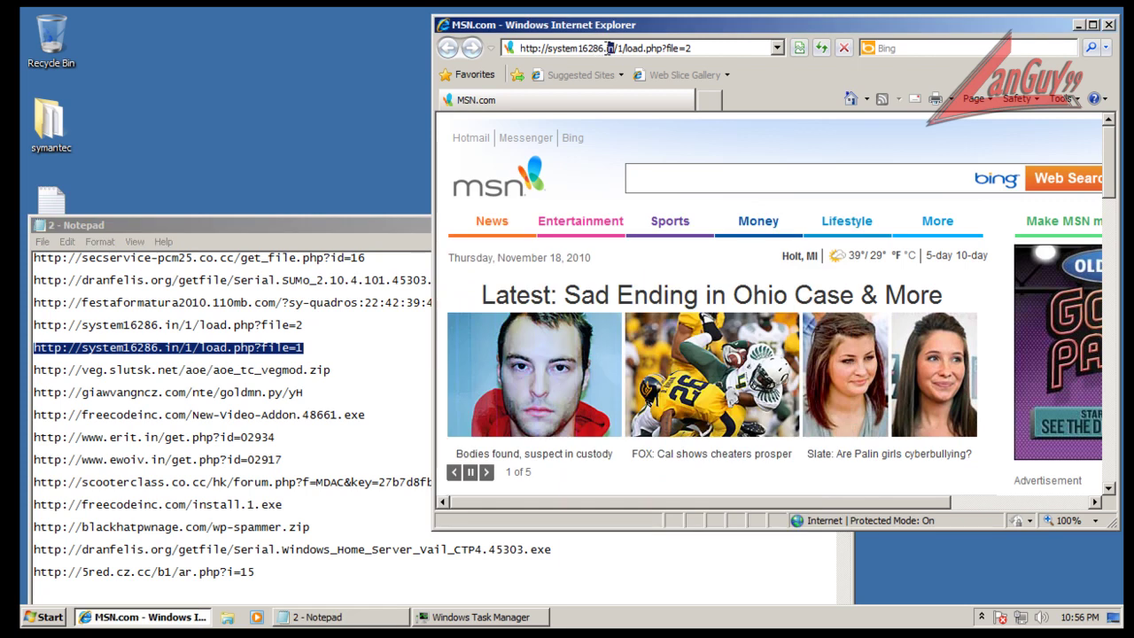
click(606, 49)
key(ctrl+v)
key(Return)
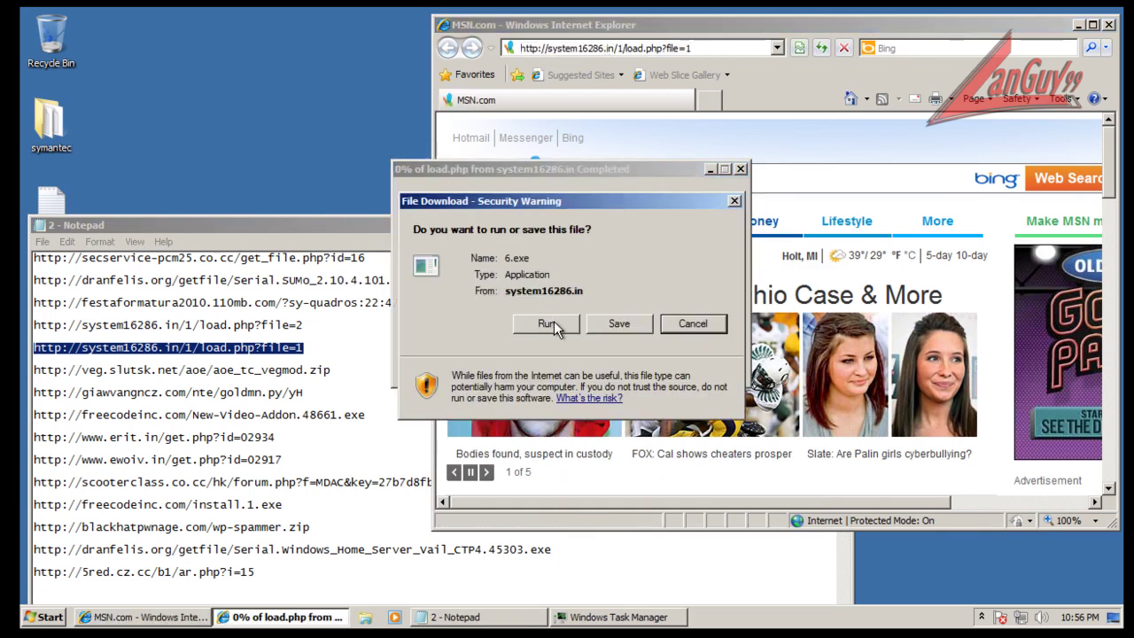
click(554, 321)
click(629, 292)
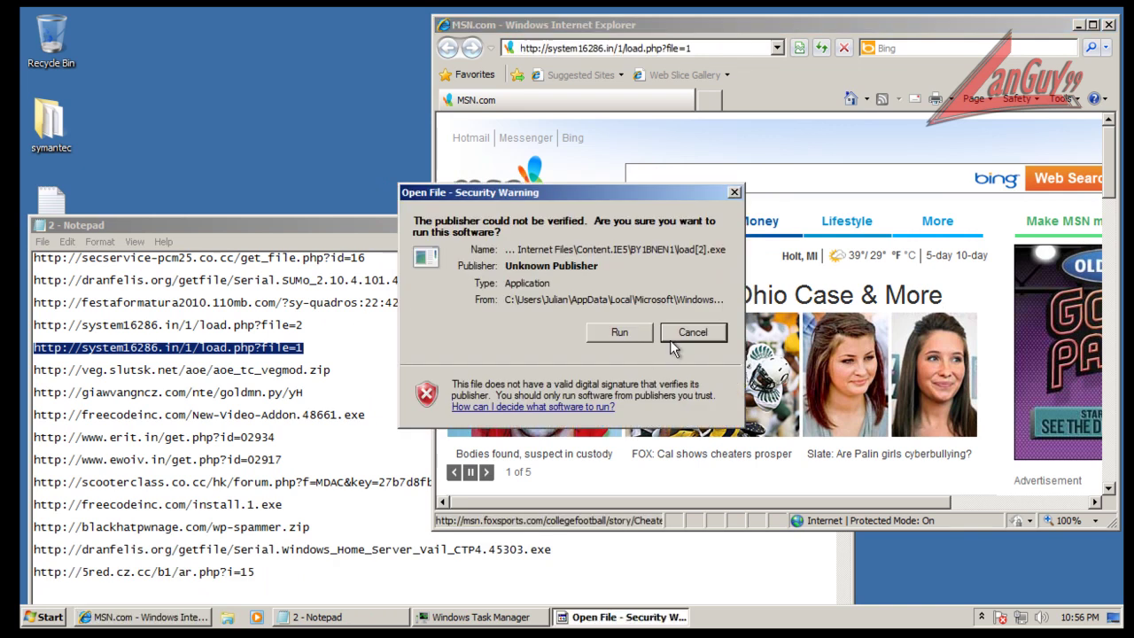
click(620, 334)
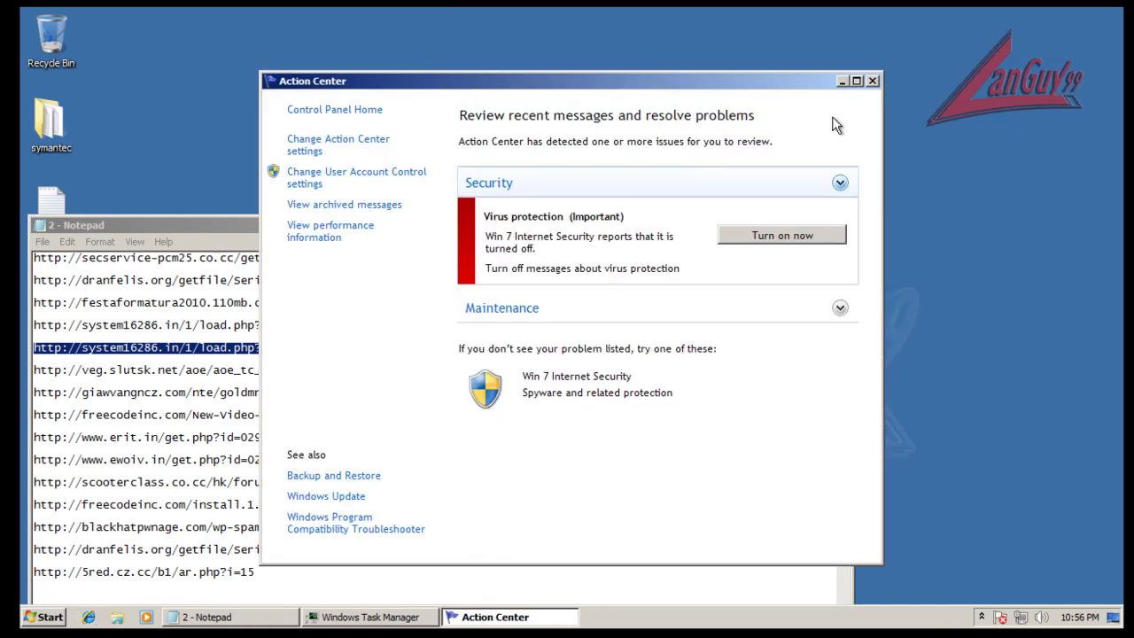
Close the Action Center window and end the pw.exe process again in Task Manager.
click(872, 80)
click(421, 620)
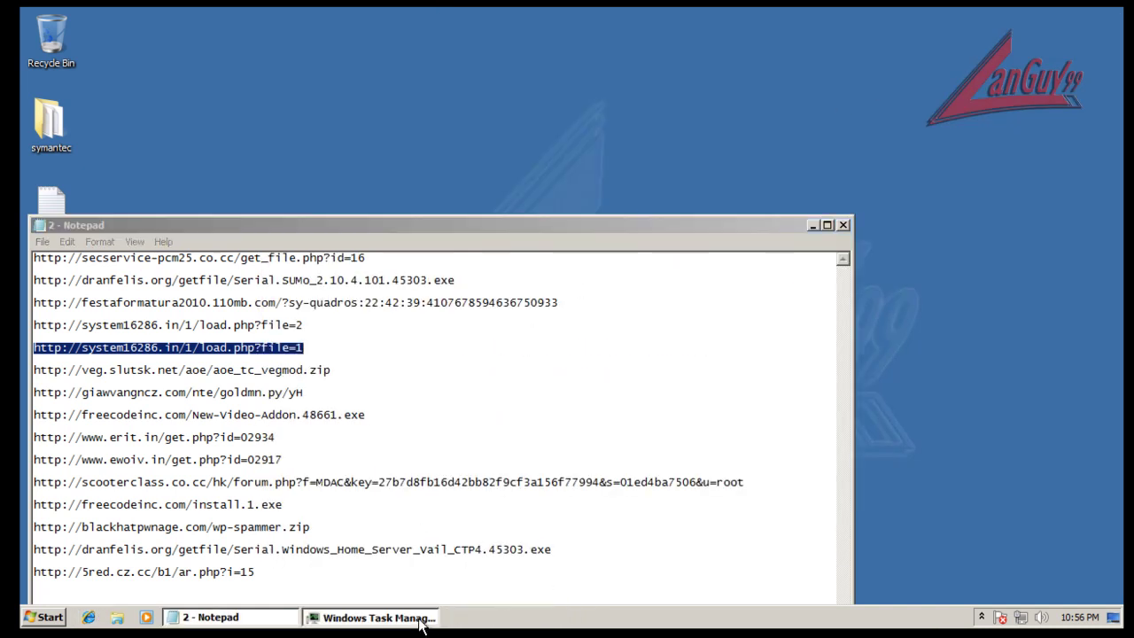
click(304, 200)
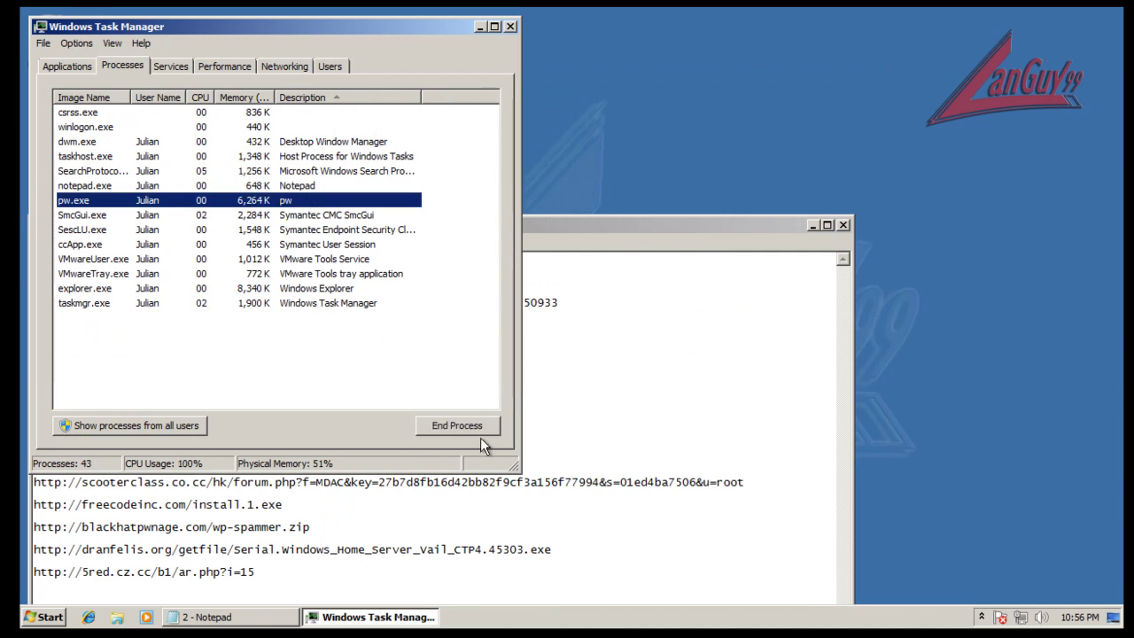
click(457, 425)
click(612, 337)
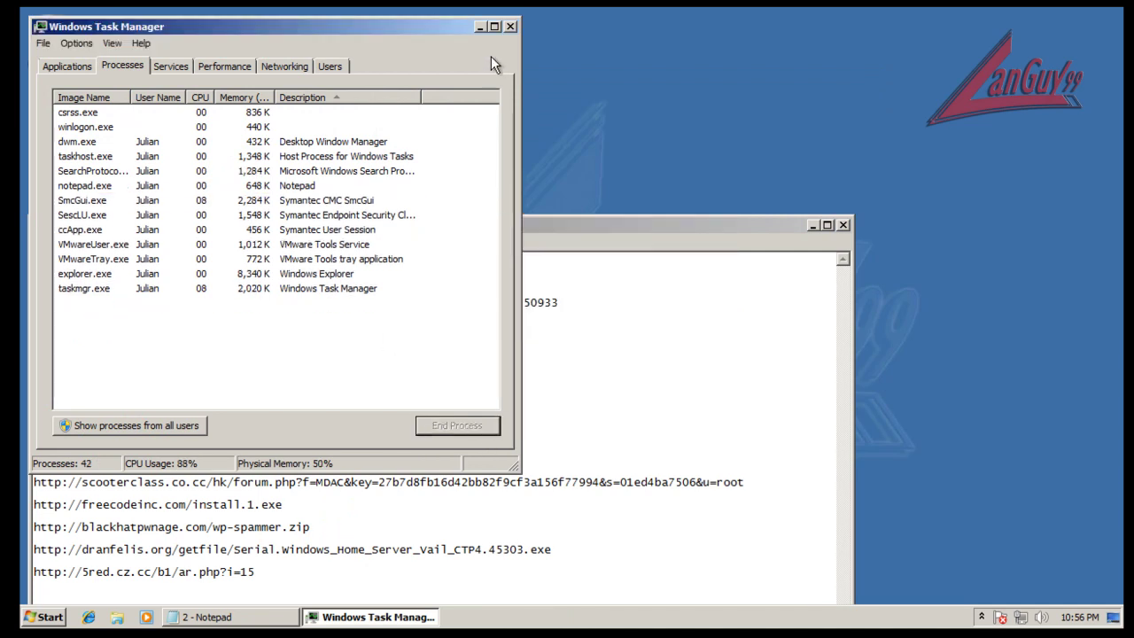
Close Task Manager and dismiss the Symantec AntiVirus Detection Results window.
click(510, 27)
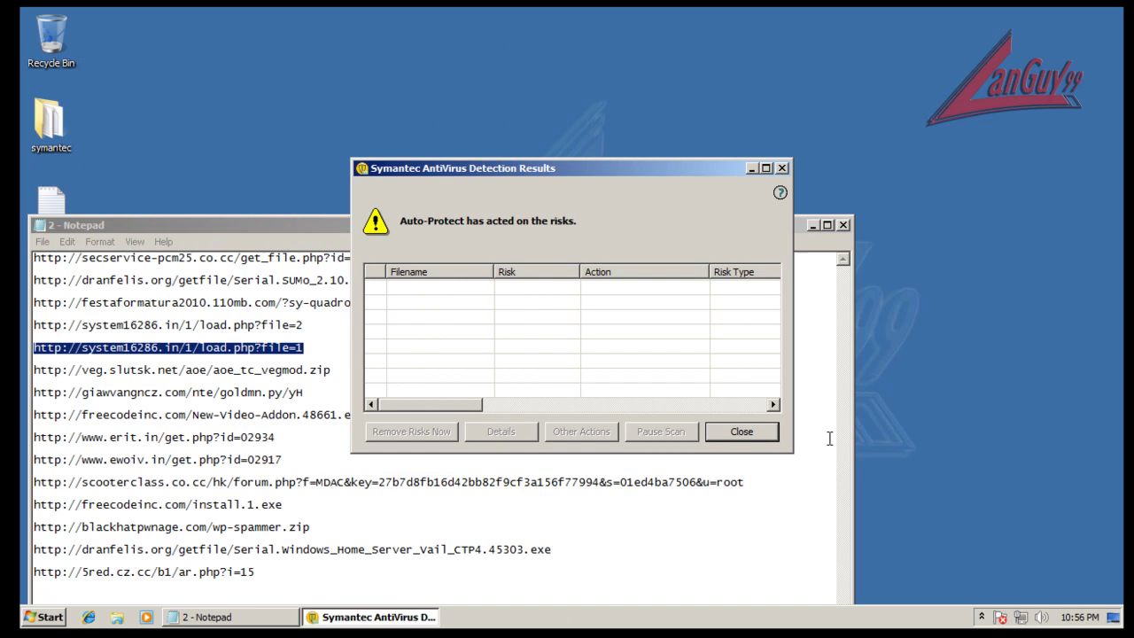
click(742, 432)
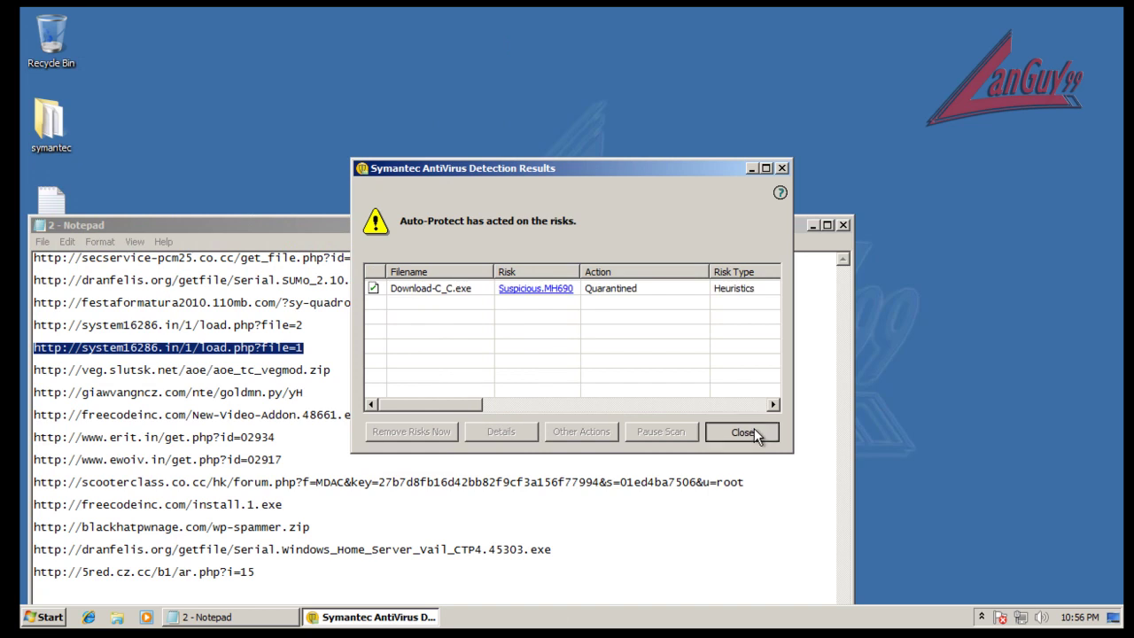
Copy the veg.slutsk.net aoe_tc_vegmod.zip URL from the text file, launch Internet Explorer, and dismiss the fake Win 7 Internet Security firewall alert.
double_click(317, 369)
key(ctrl+c)
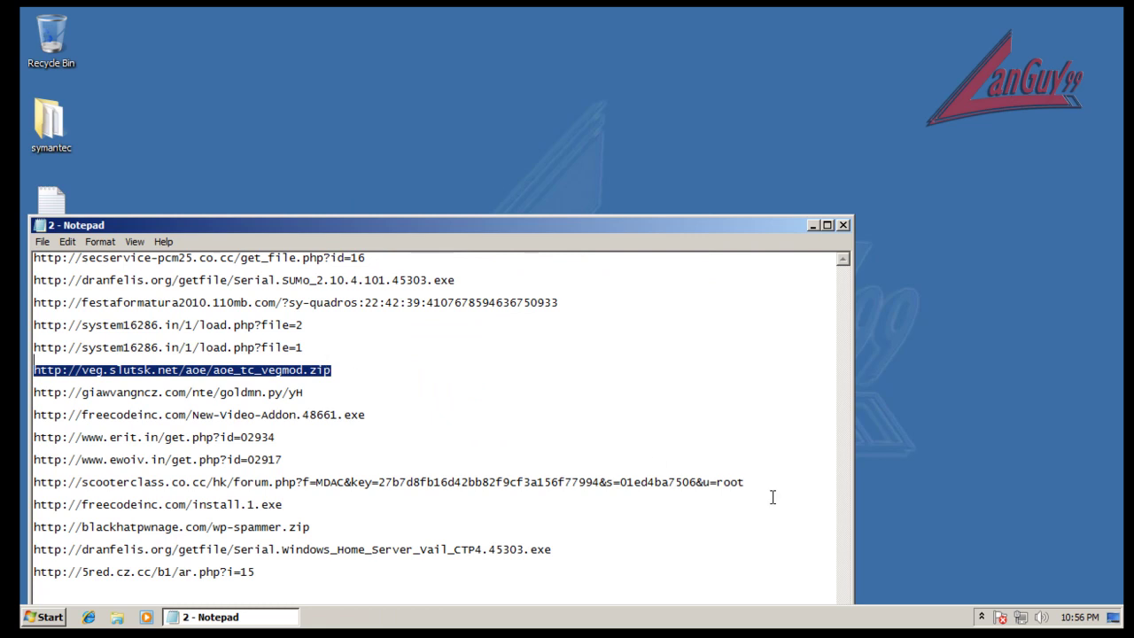
click(981, 617)
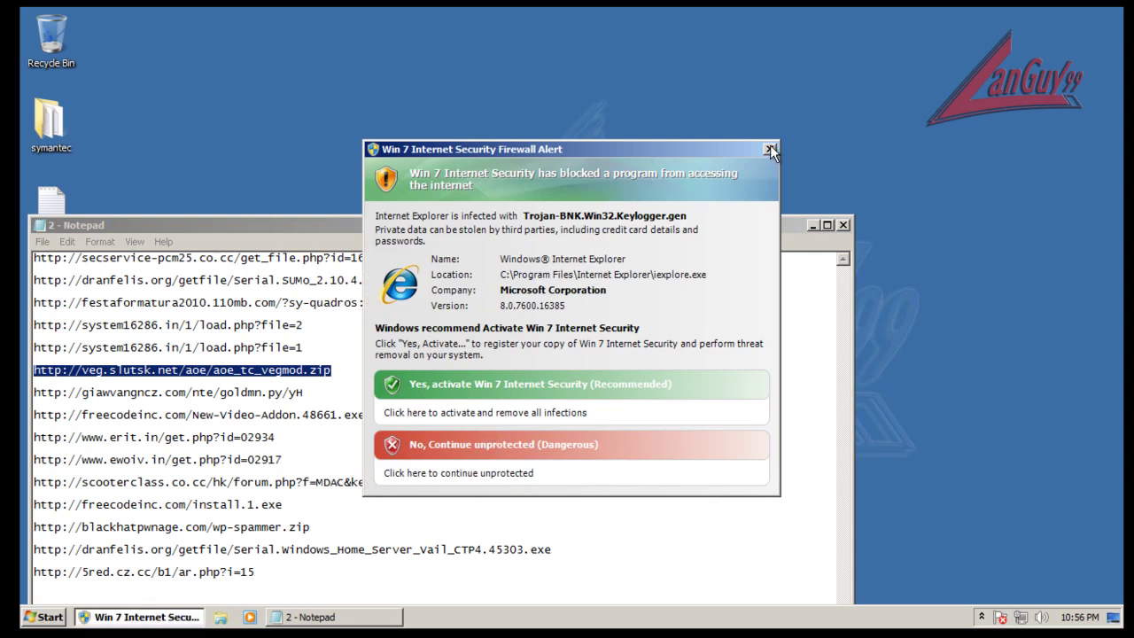
click(771, 145)
Open Task Manager, end the pw.exe process, and minimize the Task Manager window.
right_click(337, 623)
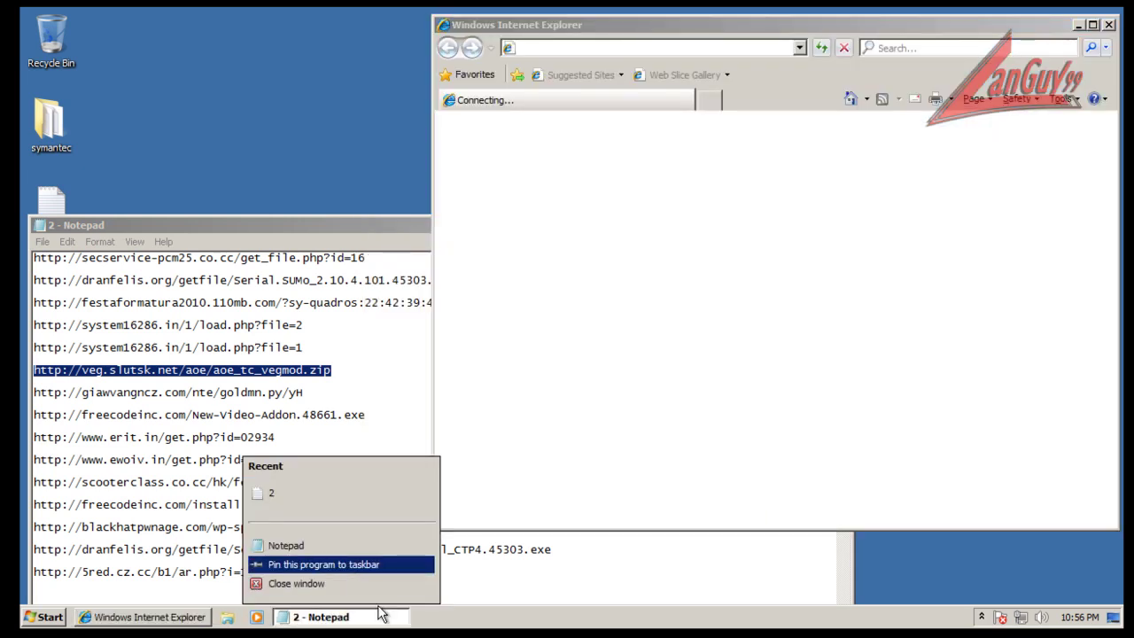
right_click(437, 628)
click(487, 573)
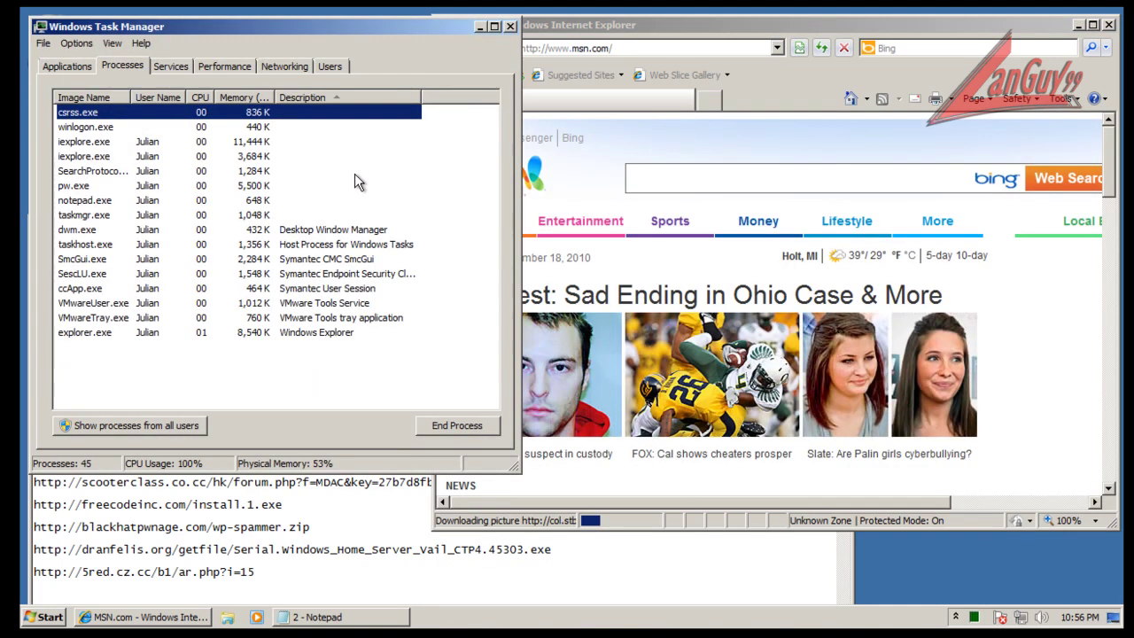
click(299, 230)
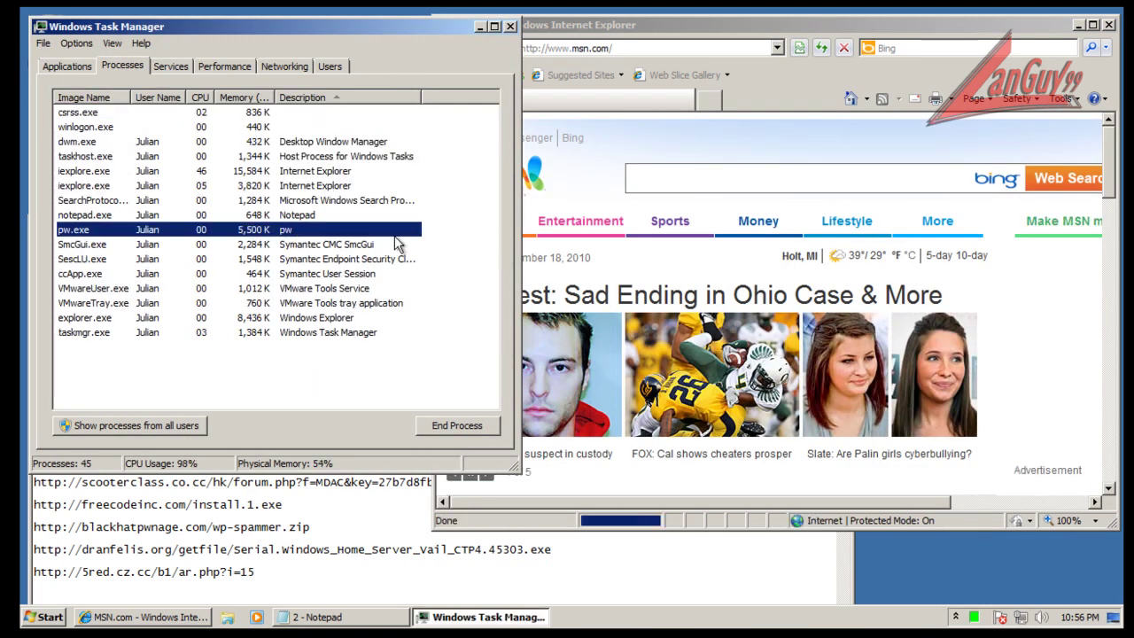
click(459, 427)
click(605, 339)
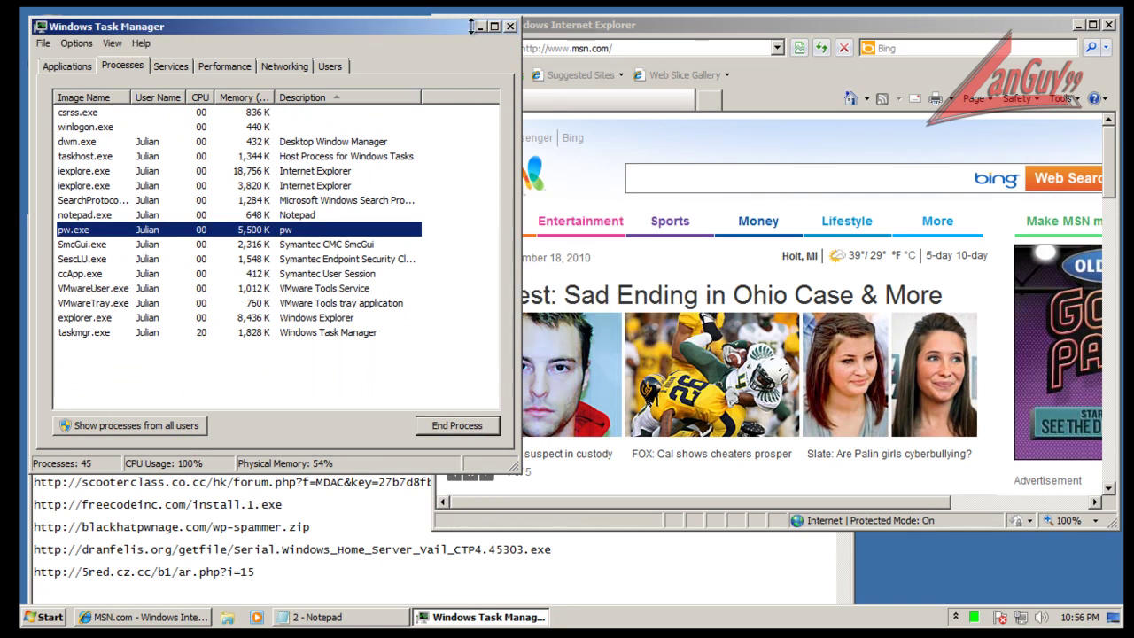
click(480, 27)
Load the copied aoe_tc_vegmod.zip URL in Internet Explorer and allow Windows Explorer to open the archive.
click(655, 47)
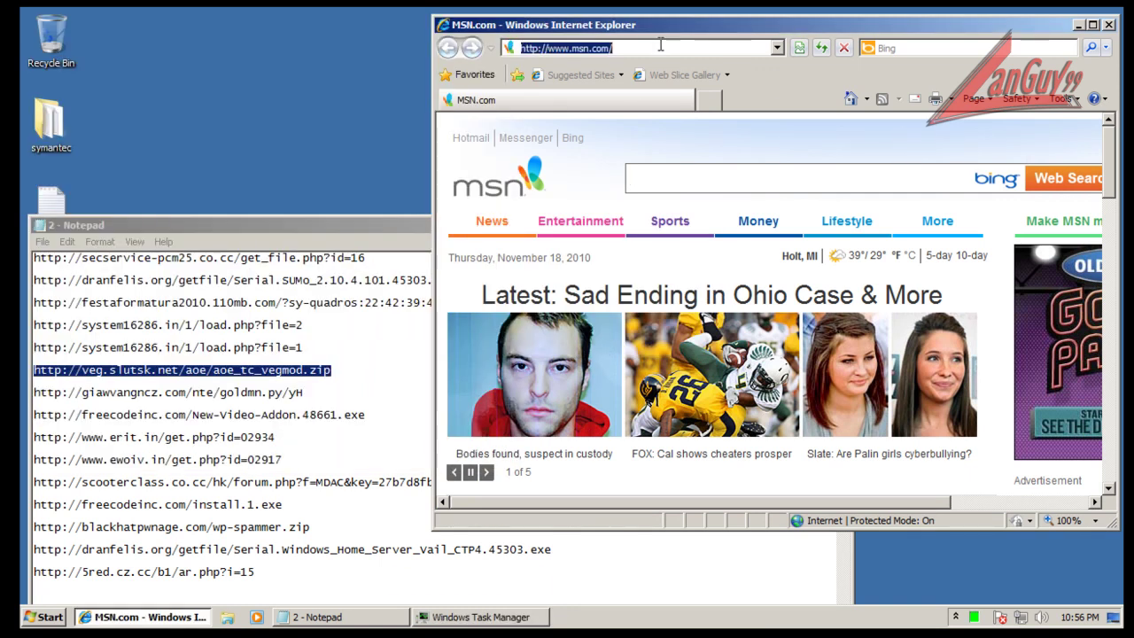
key(ctrl+v)
key(Return)
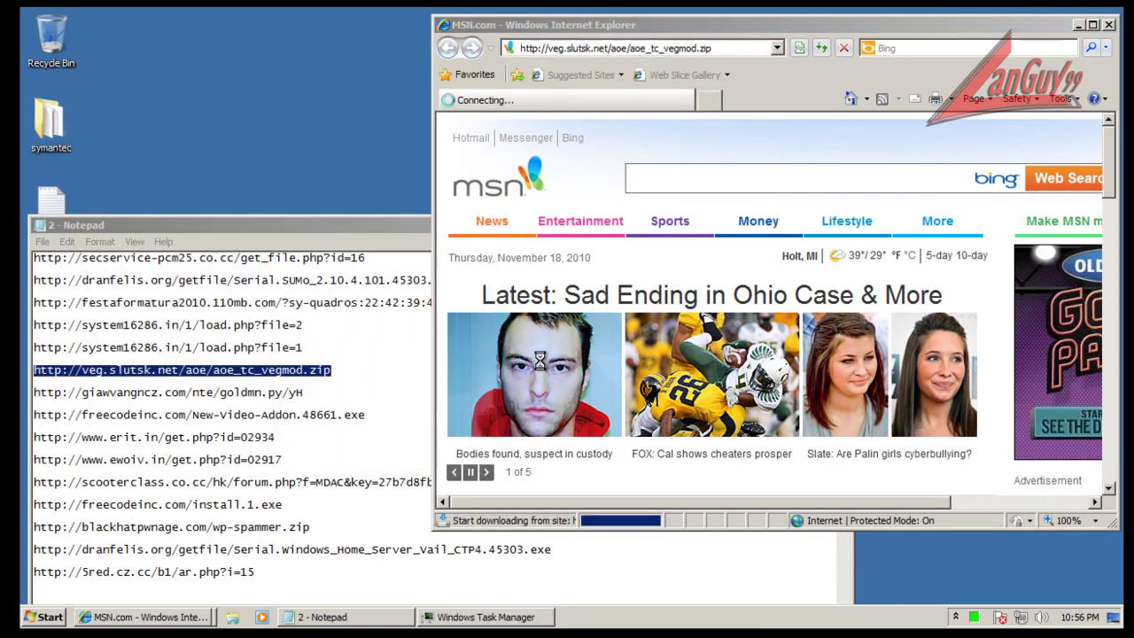
click(552, 321)
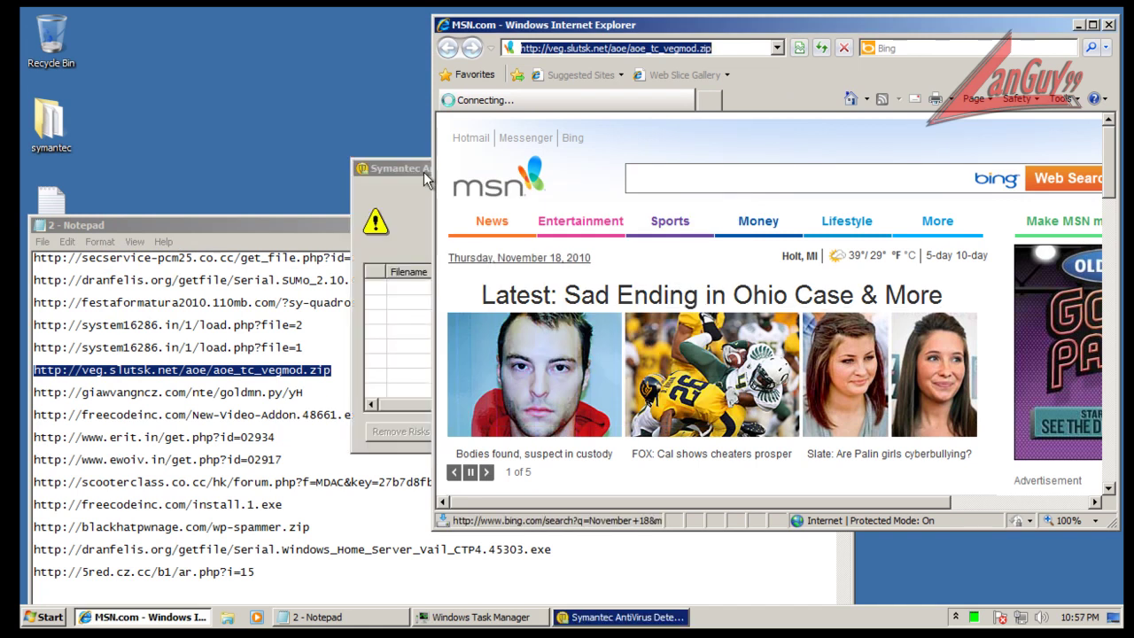
click(419, 168)
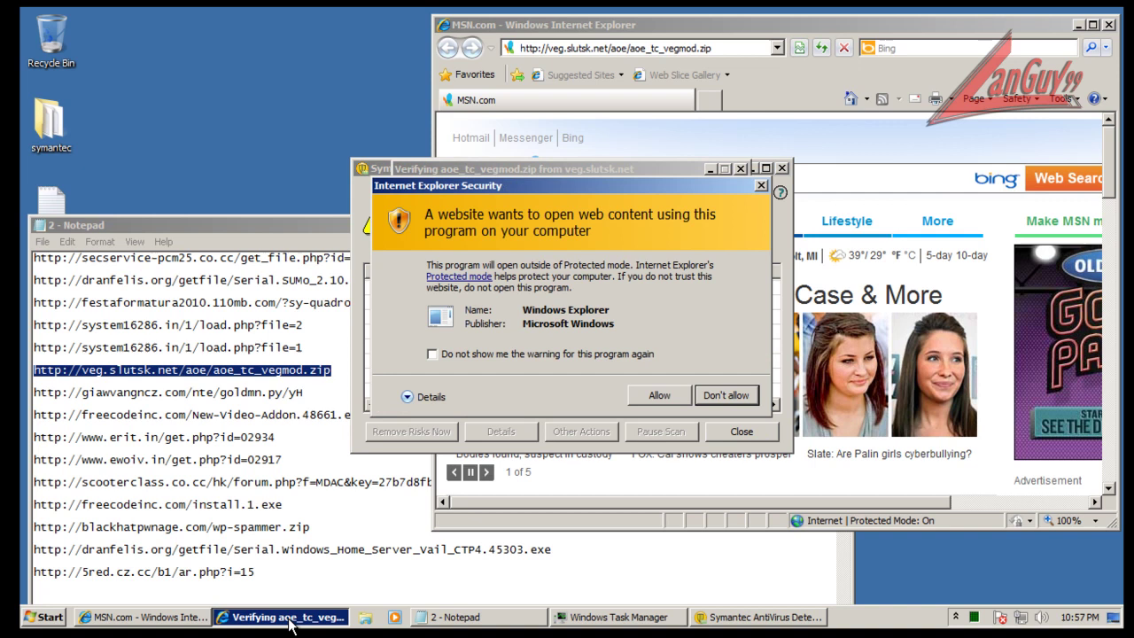
click(656, 395)
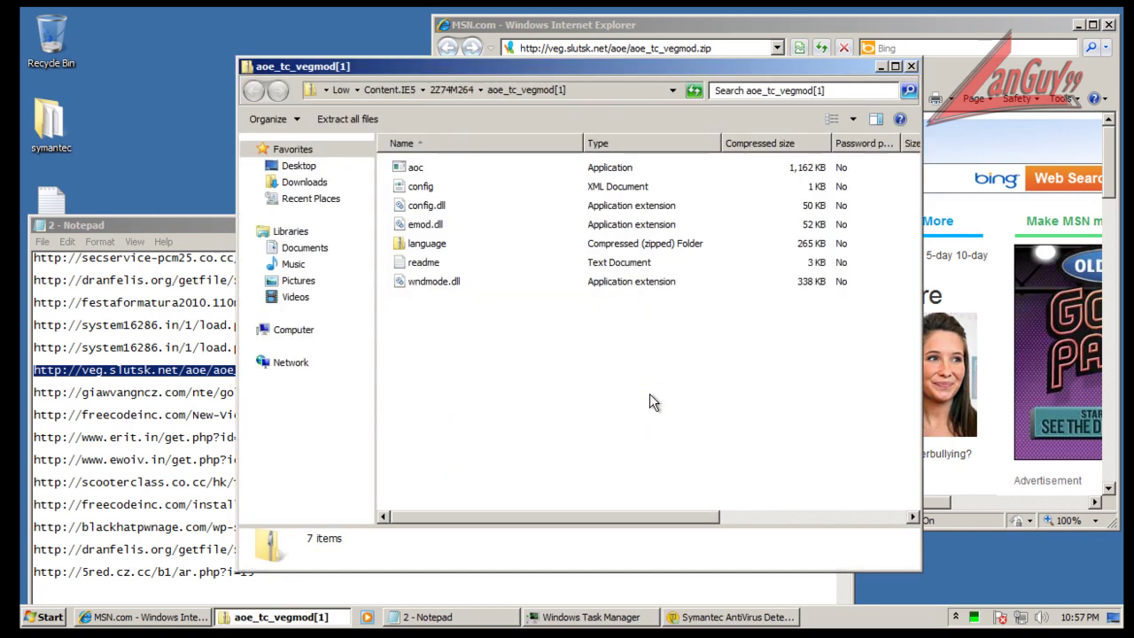
Run the aoc application from the archive despite the unknown-publisher warning, and close the archive and Symantec detection windows.
double_click(416, 169)
click(599, 347)
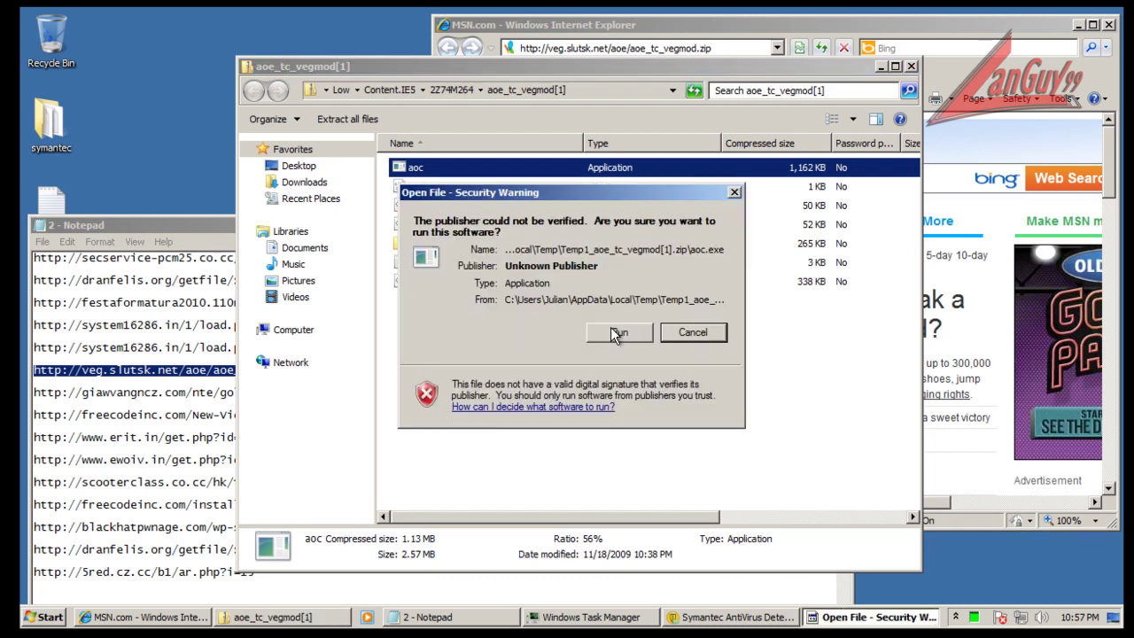
click(618, 333)
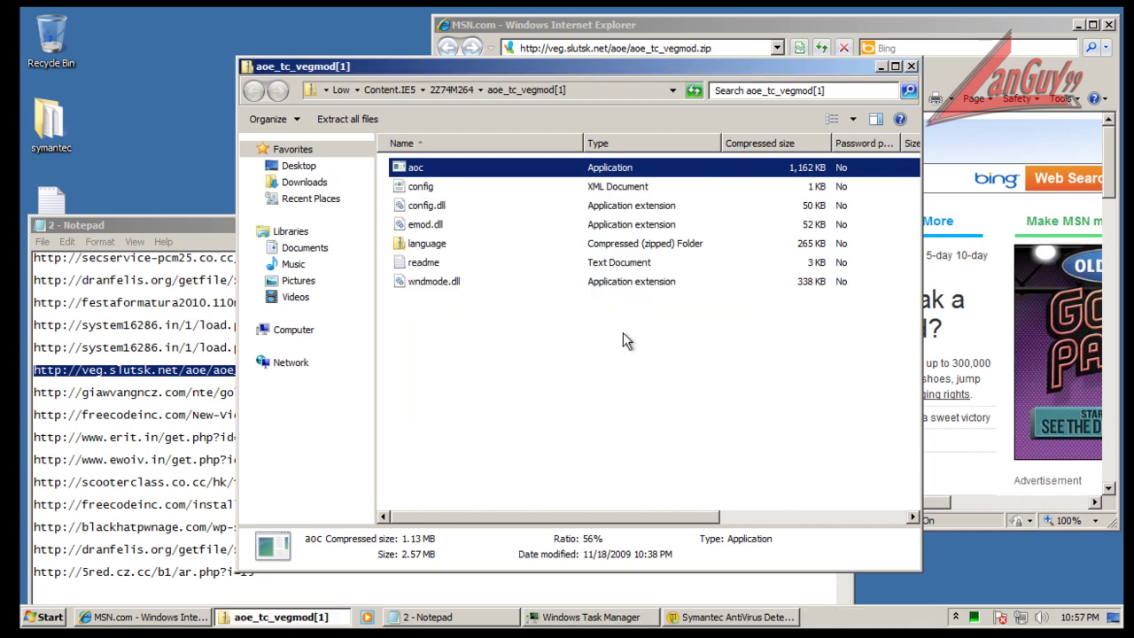
click(912, 69)
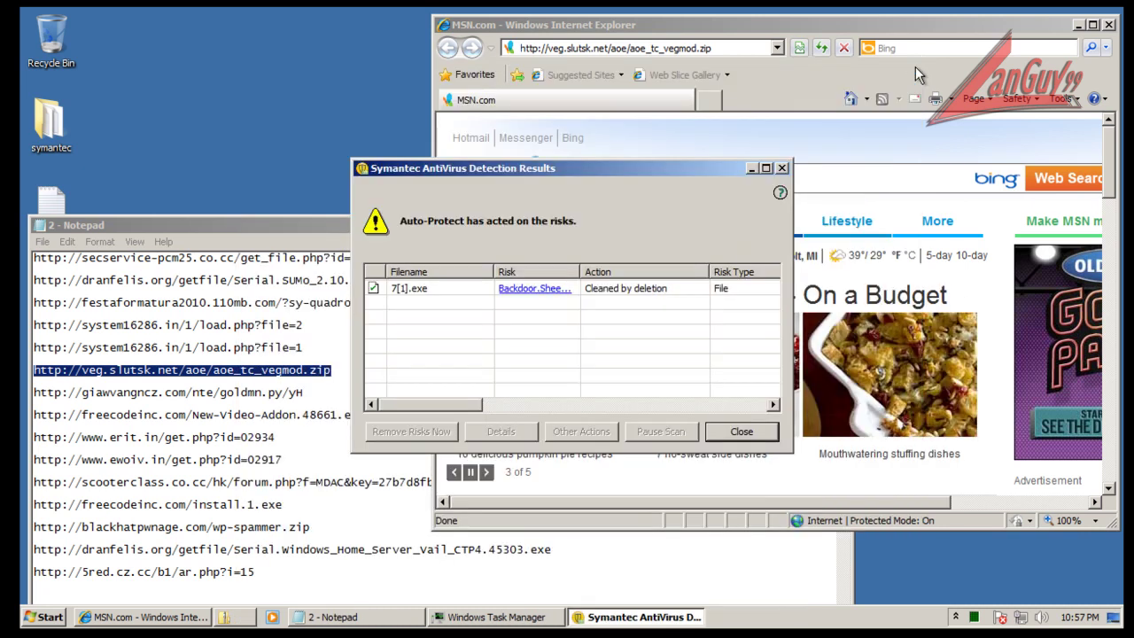
click(714, 427)
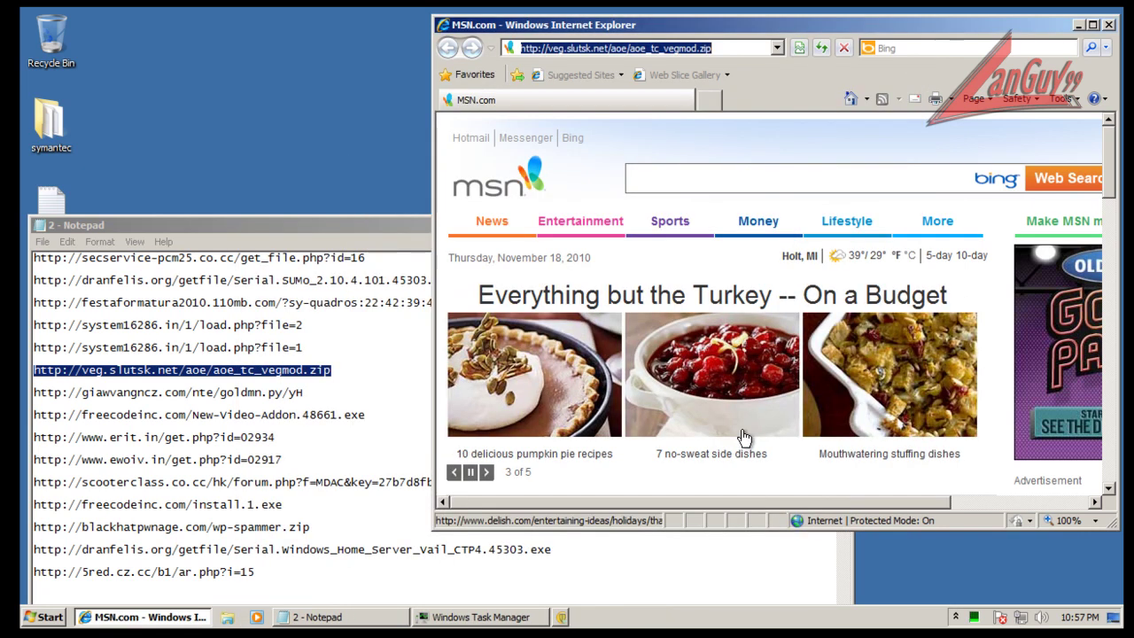
Open the giawvangncz.com goldmn.py/yH URL from the text file in Internet Explorer and choose to save the yH file.
click(314, 393)
double_click(311, 391)
key(ctrl+c)
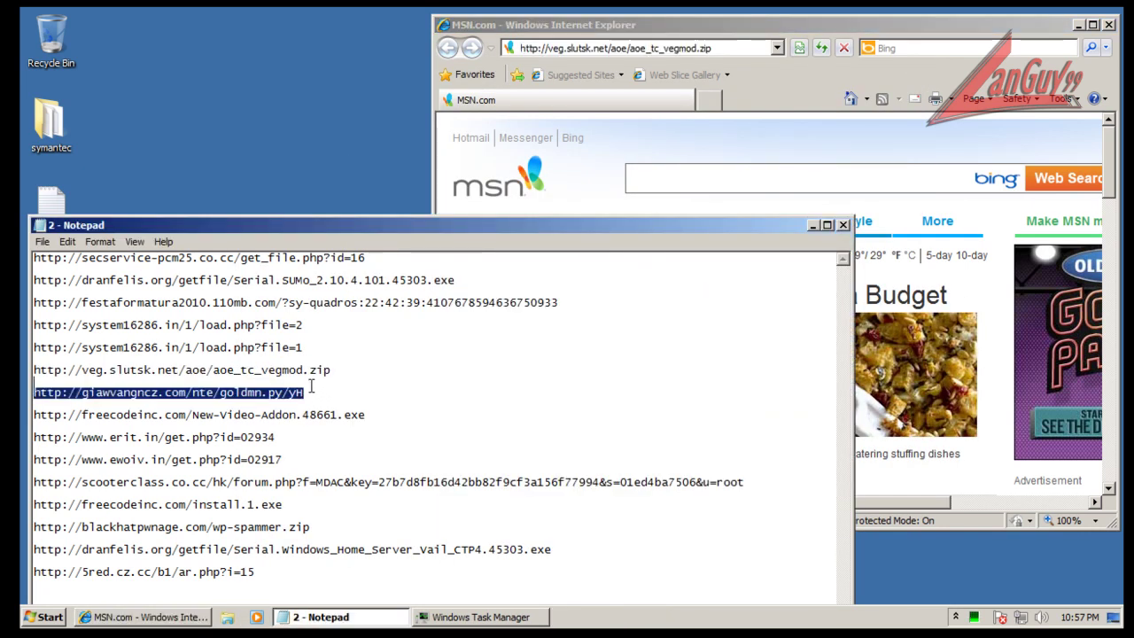
click(667, 46)
click(667, 46)
key(ctrl+v)
key(Return)
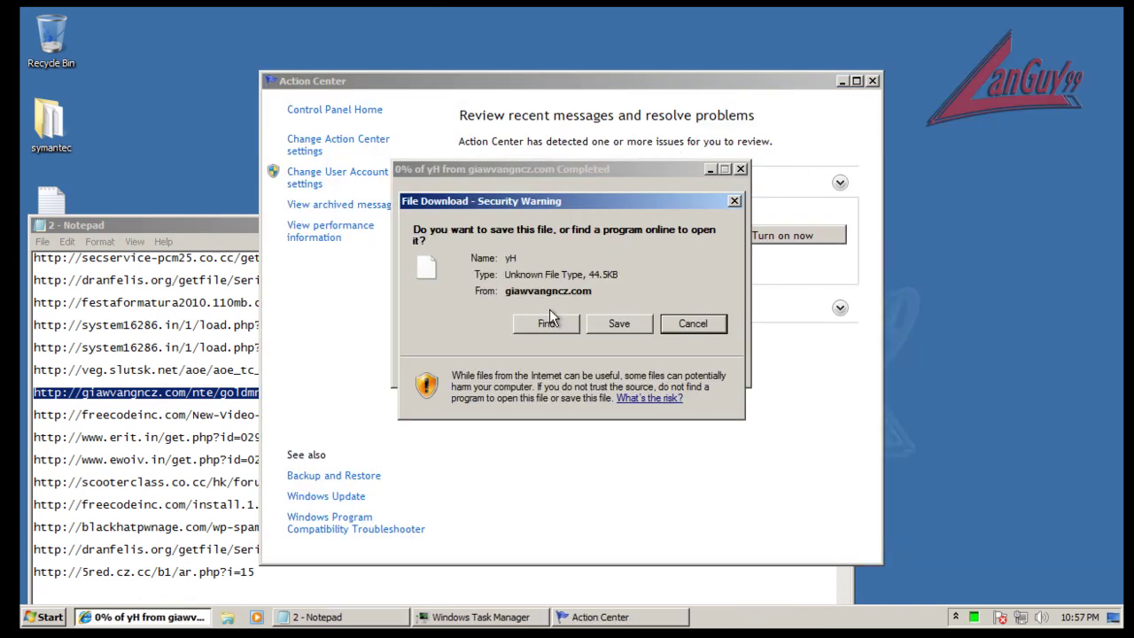
click(619, 323)
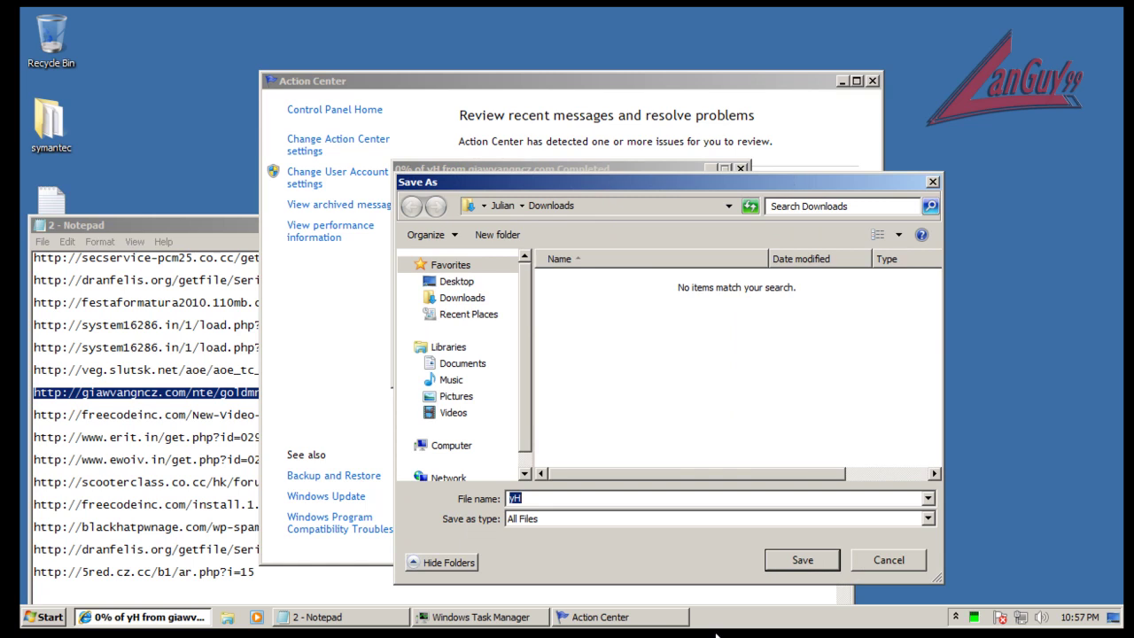
Bring up Task Manager while the Save As dialog is open, end pw.exe again, and minimize Task Manager.
right_click(738, 632)
click(779, 570)
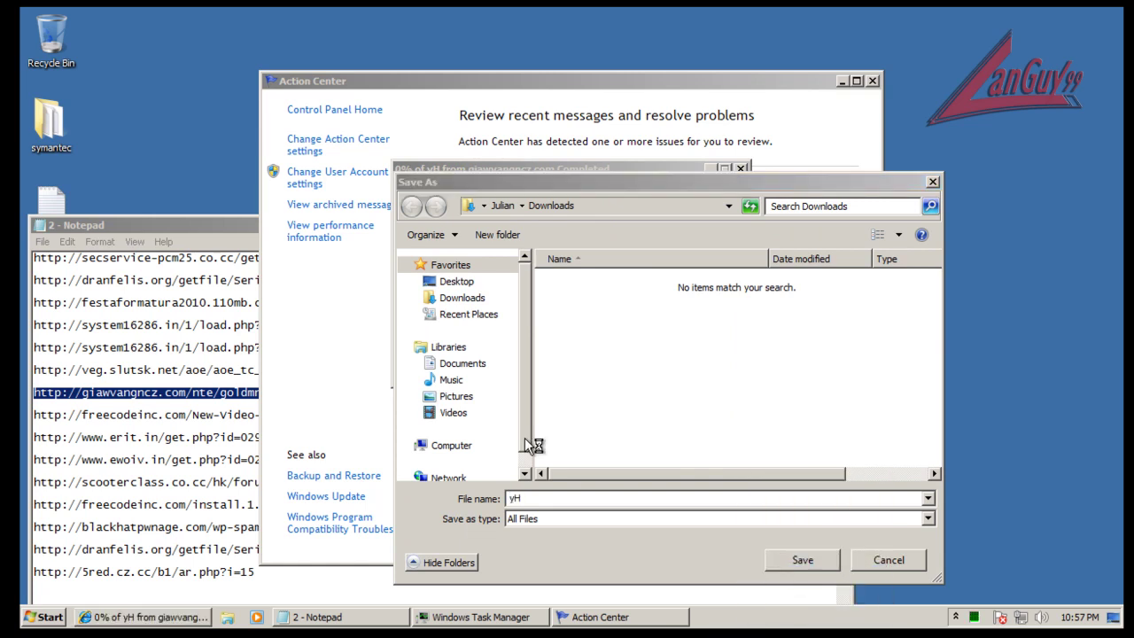
click(304, 229)
click(440, 425)
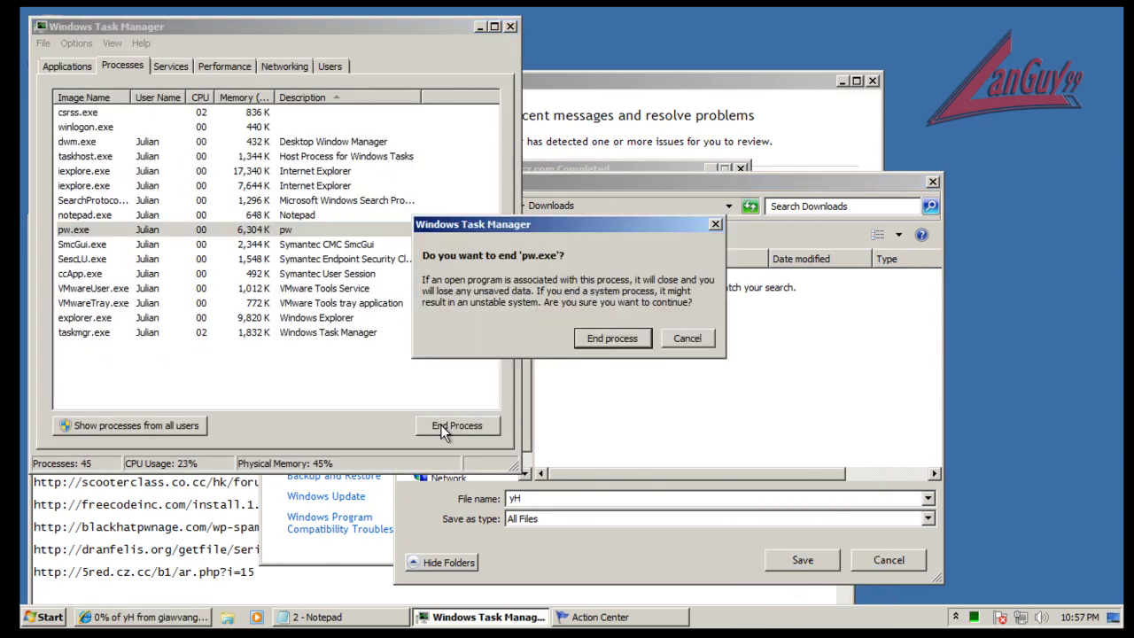
click(626, 339)
click(479, 27)
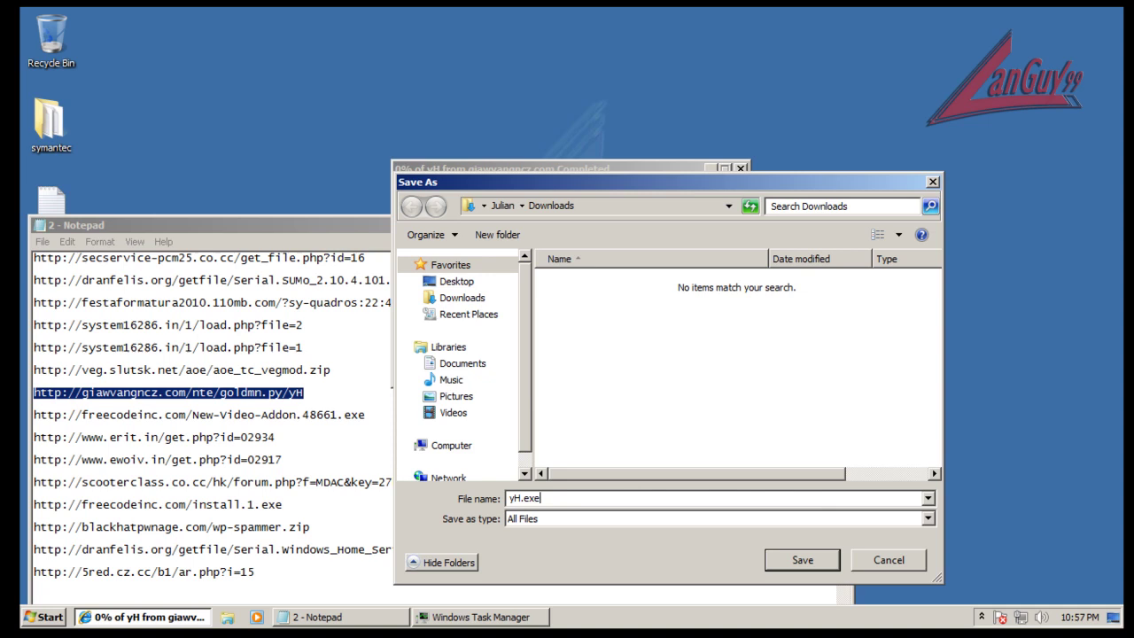
Save the download as yH.exe in Downloads, continue with administrator permission, and close the Symantec detection results.
key(Return)
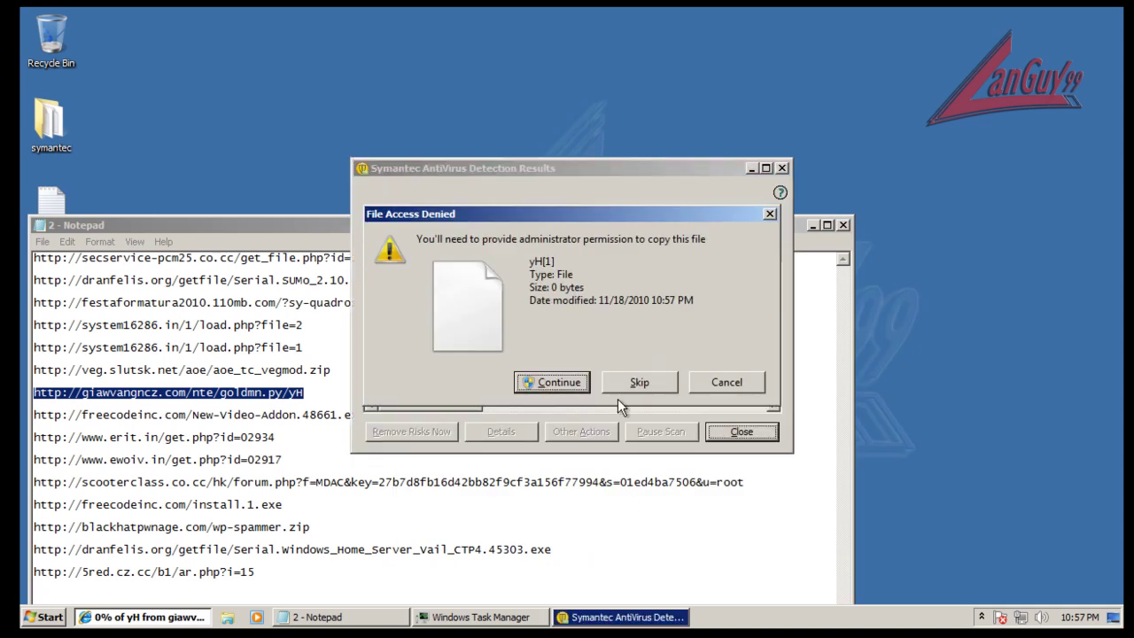
click(553, 382)
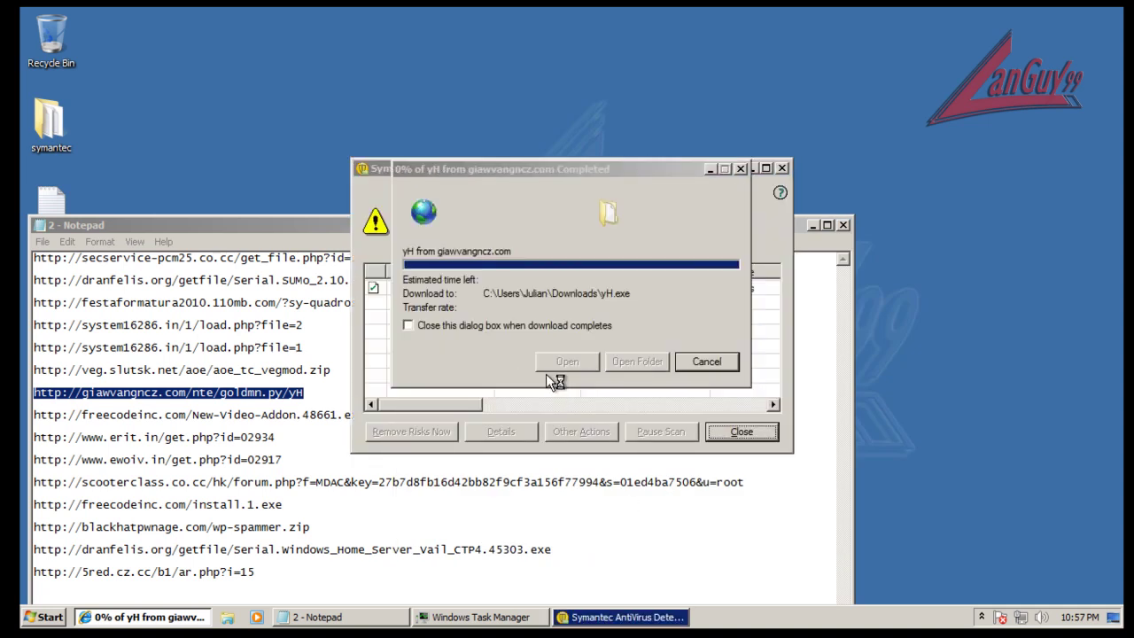
click(740, 433)
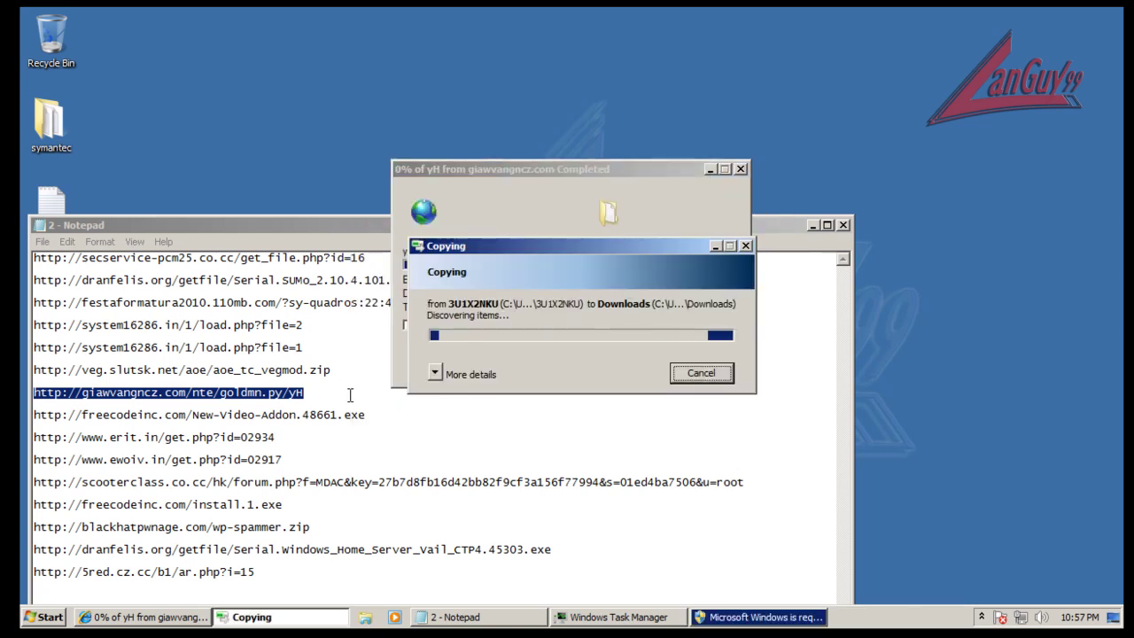
Approve the User Account Control request for copying the yH file and cancel the File Access Denied dialog.
click(765, 613)
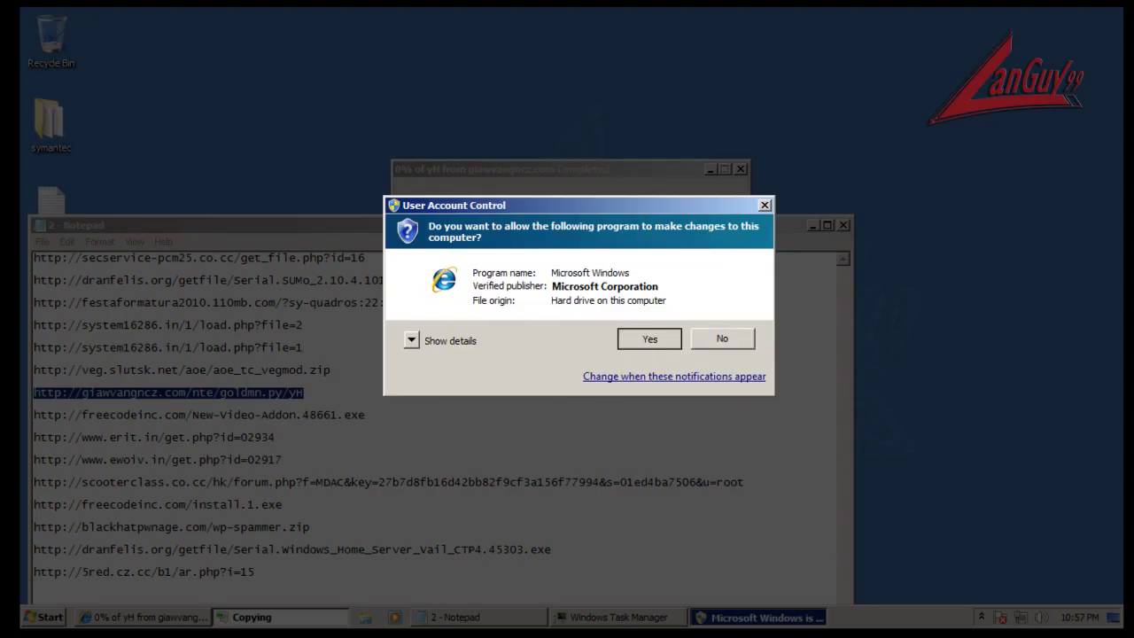
click(649, 336)
click(632, 198)
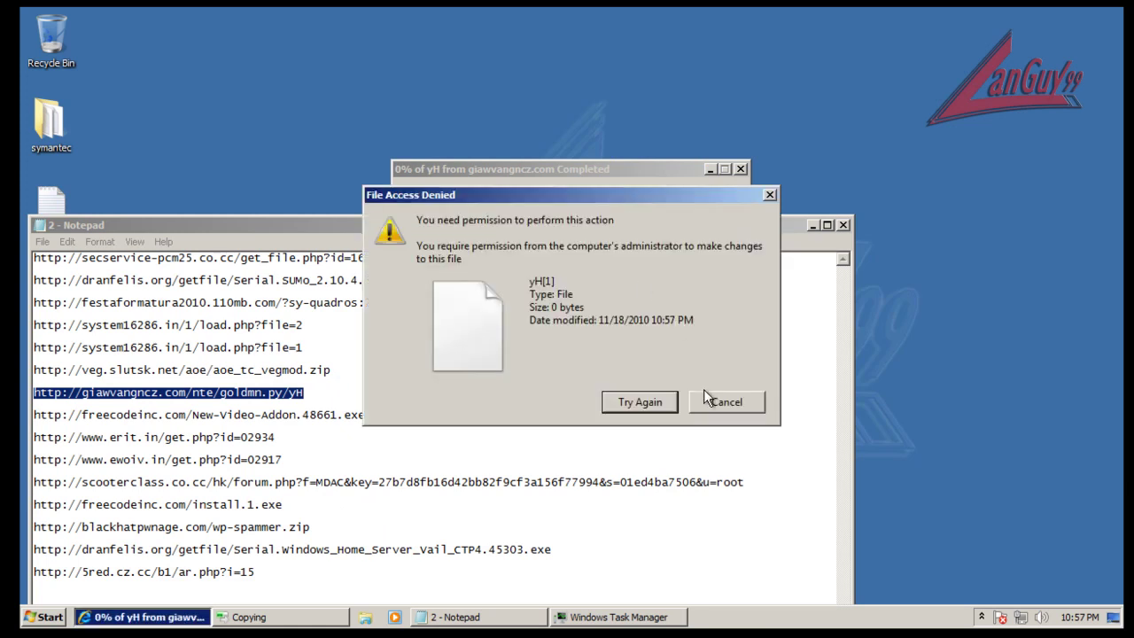
click(727, 402)
click(630, 316)
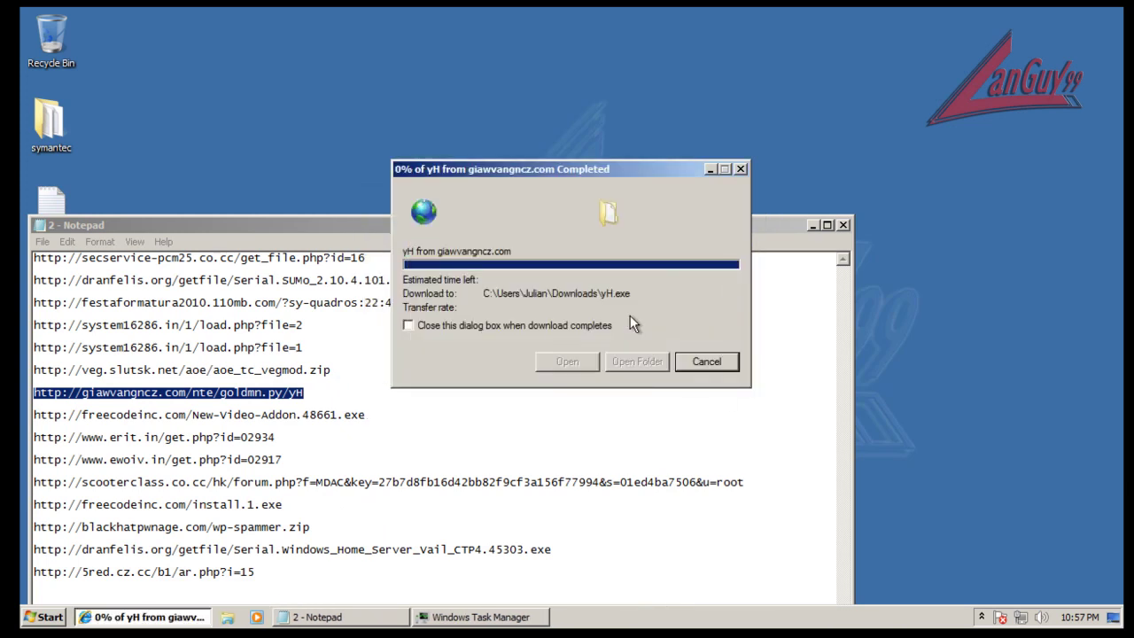
Select the freecodeinc.com New-Video-Addon.48661.exe URL in the text file and launch Internet Explorer.
click(366, 414)
key(shift+Home)
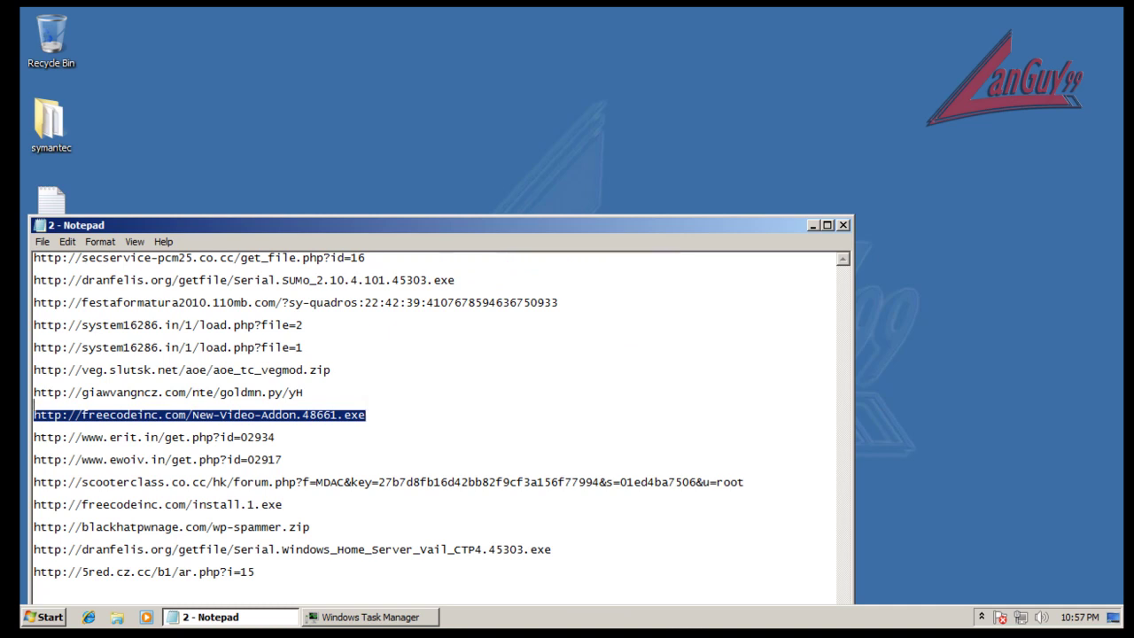
click(89, 617)
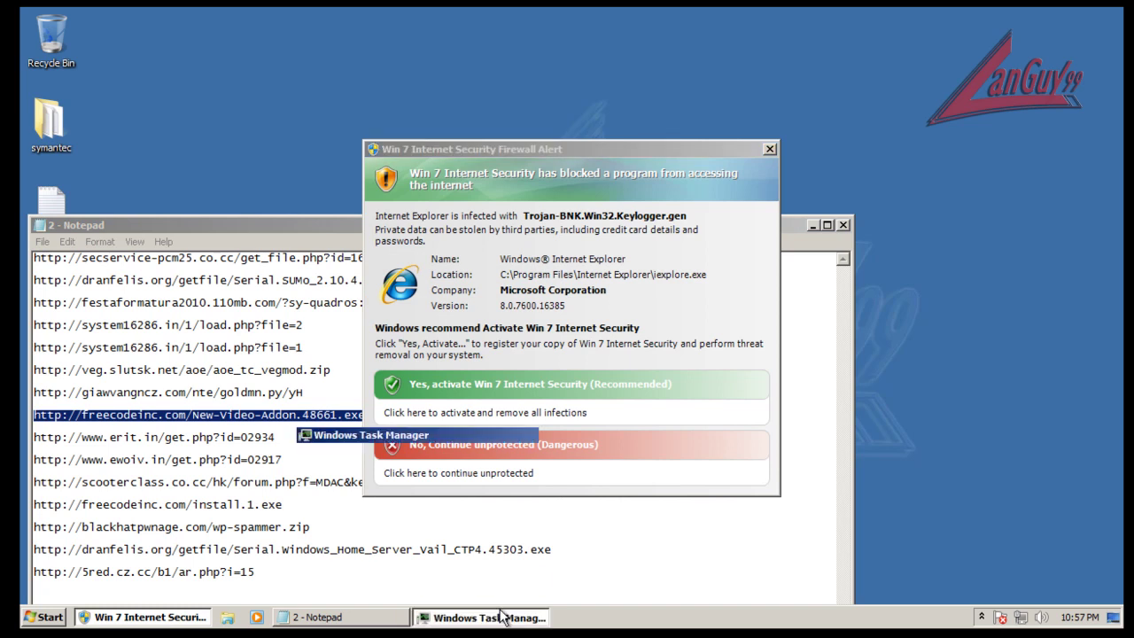
End the pw.exe process behind the fake firewall alert in Task Manager and close Task Manager.
click(479, 616)
click(299, 202)
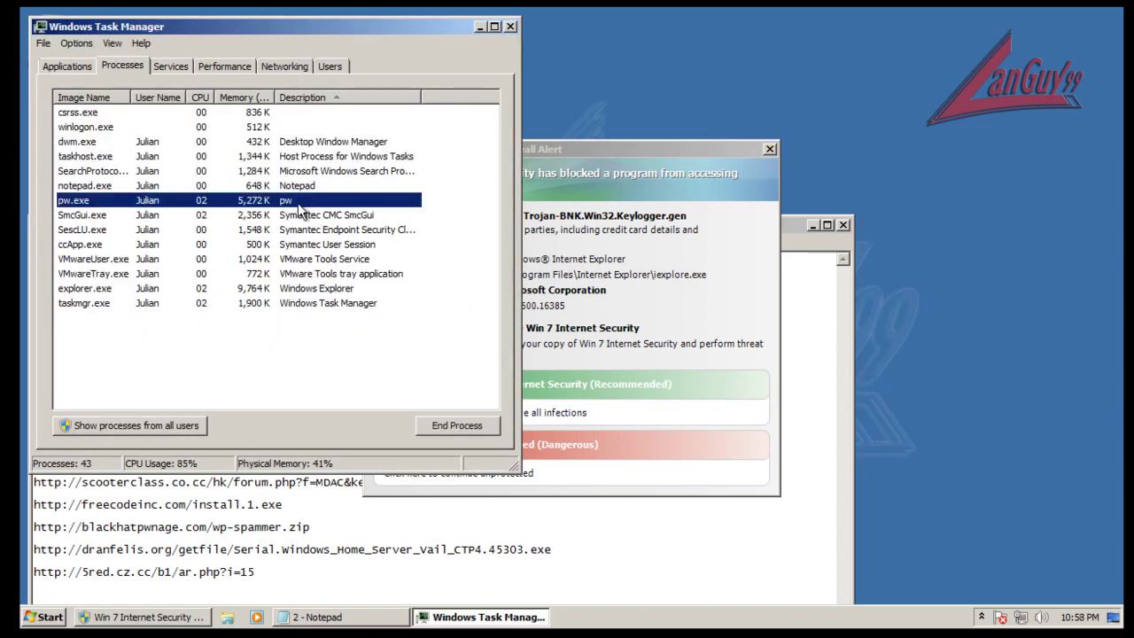
click(470, 425)
click(611, 339)
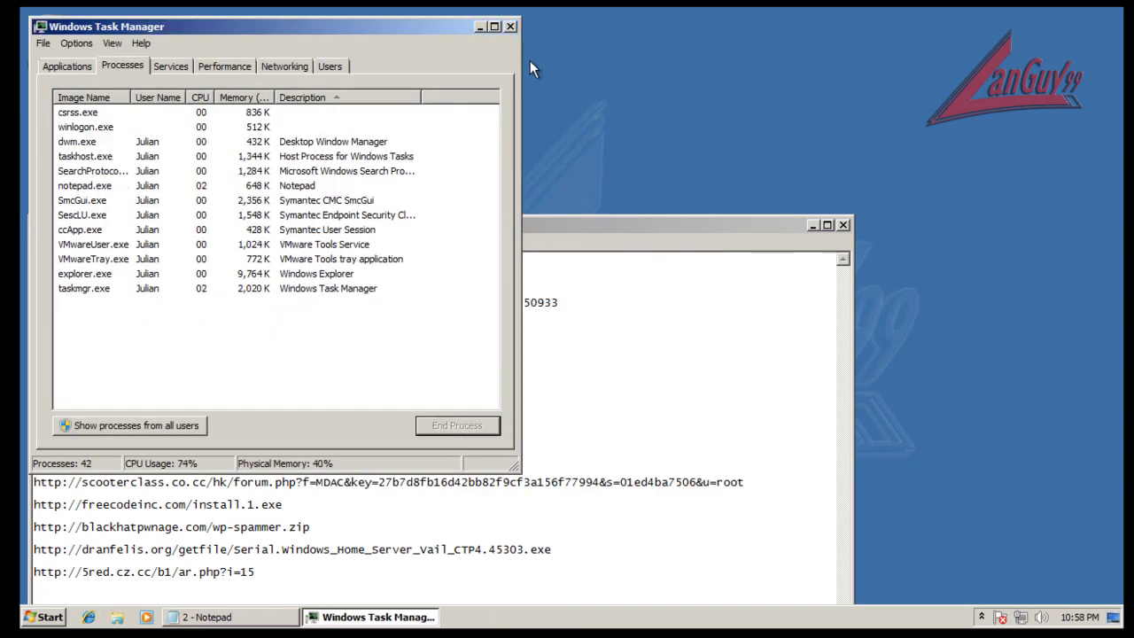
click(511, 27)
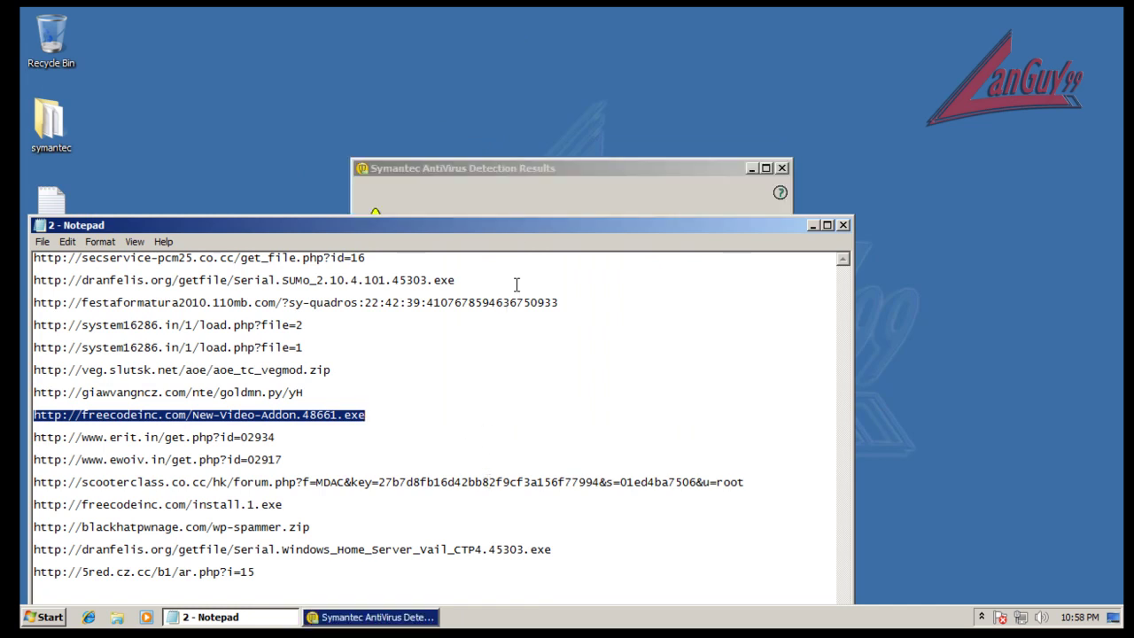
Bring the Symantec detection results window forward and launch Internet Explorer.
drag(583, 160, 590, 166)
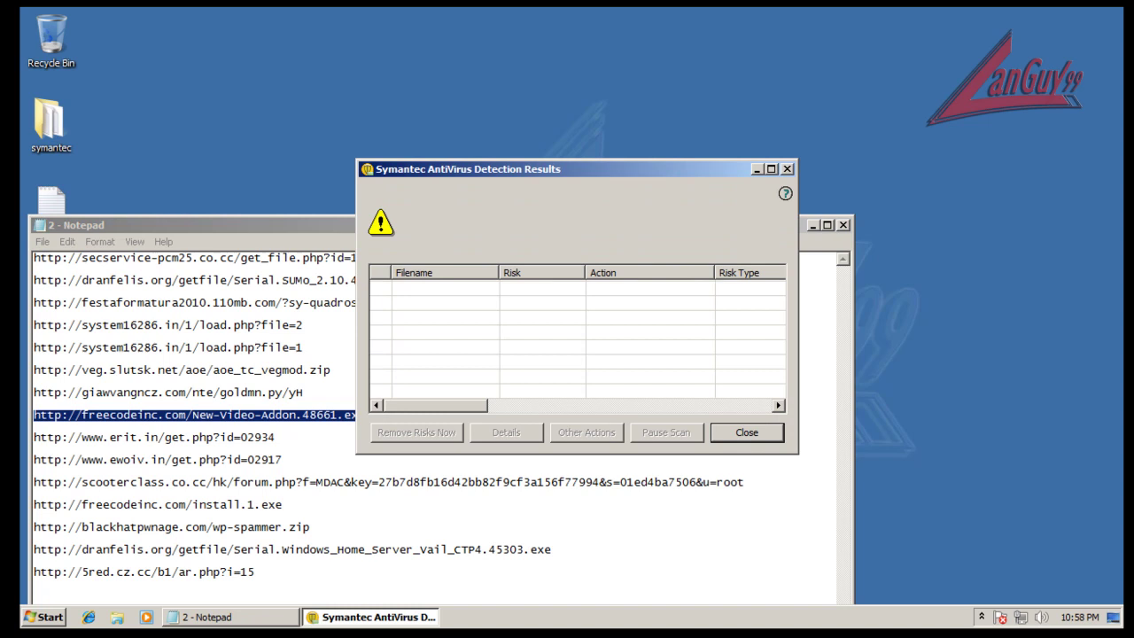
click(89, 617)
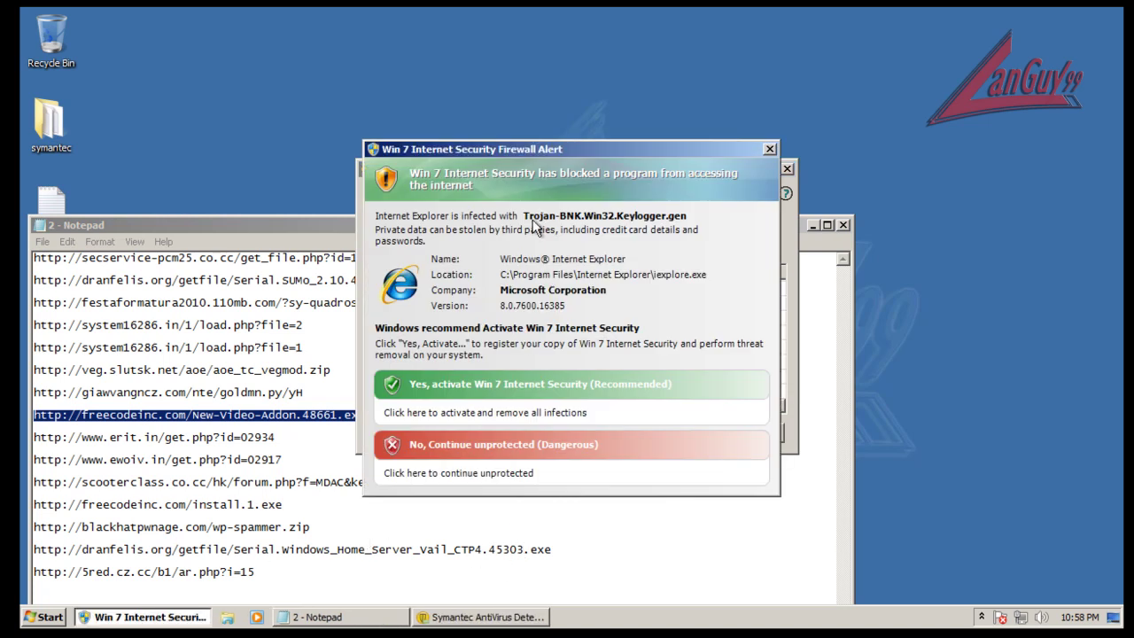
click(367, 624)
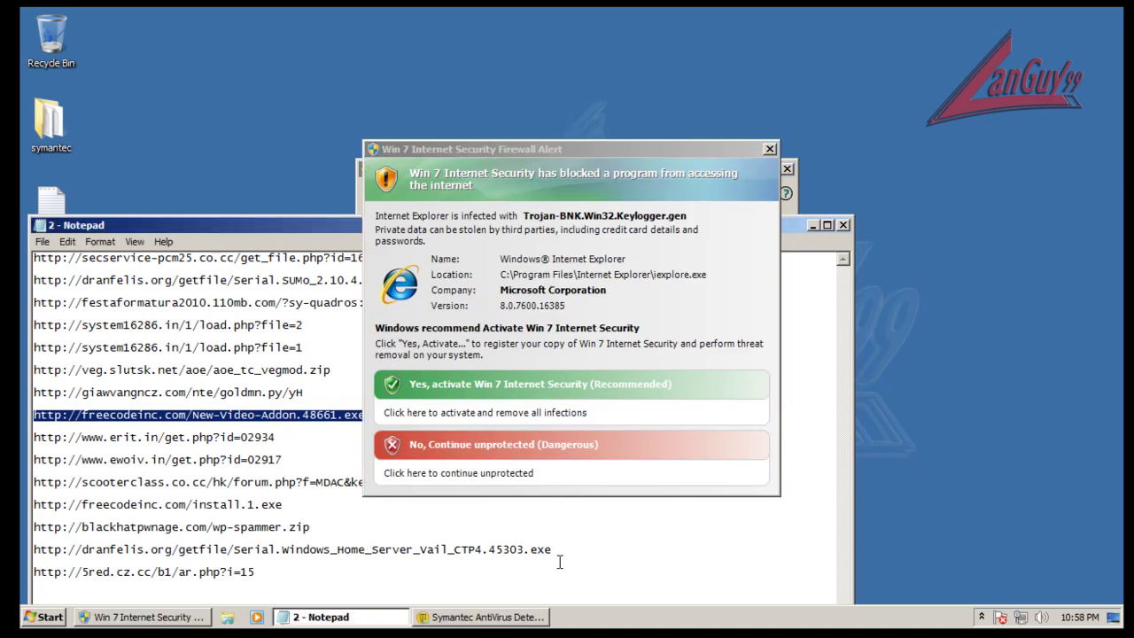
click(487, 619)
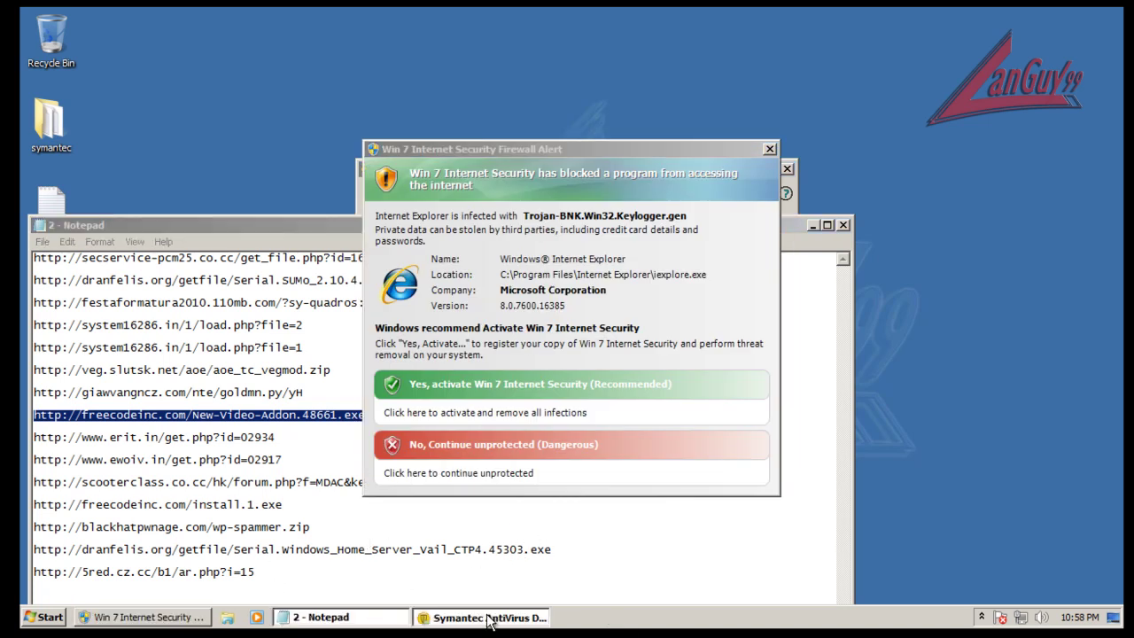
Open Task Manager and end the pw.exe process behind the fake firewall alert.
right_click(618, 619)
click(674, 566)
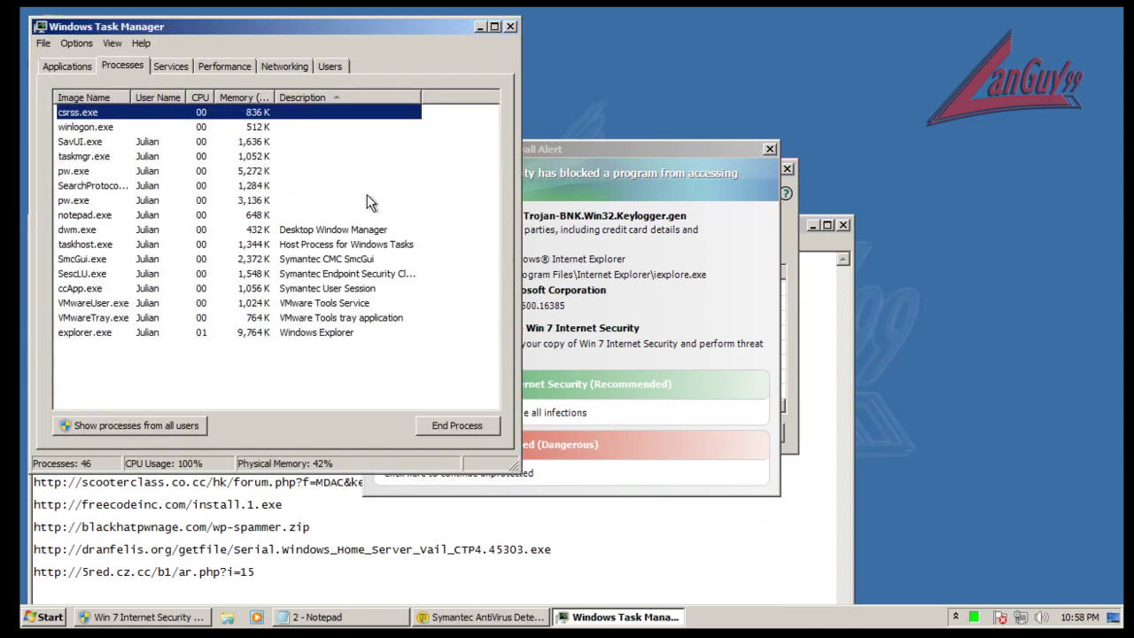
click(293, 201)
click(487, 427)
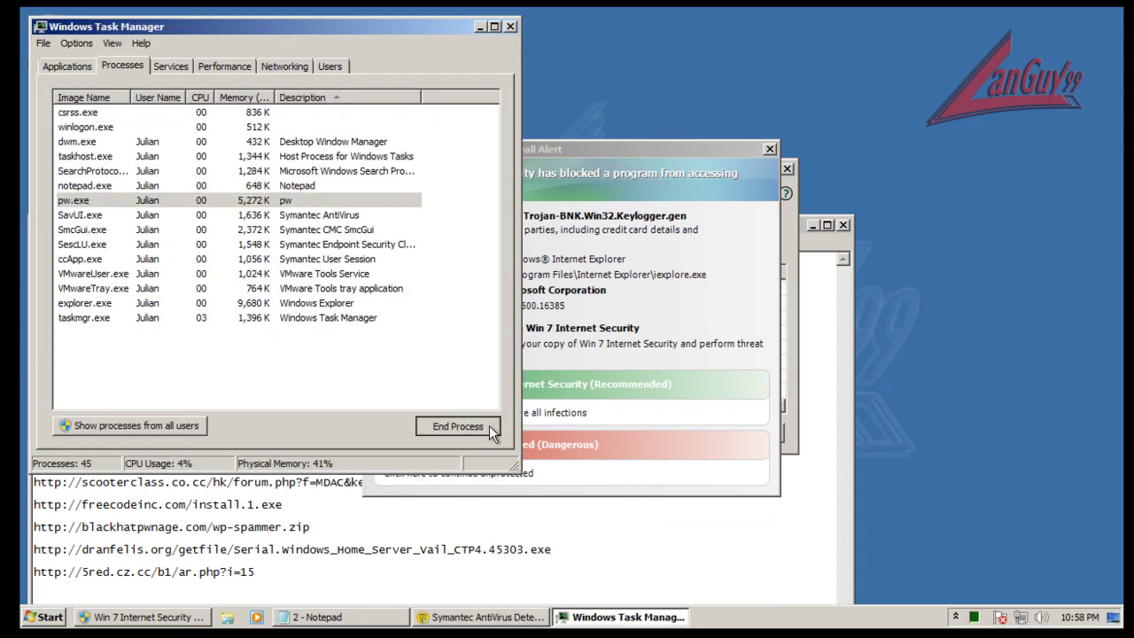
click(610, 338)
Minimize Task Manager and close the Symantec detection results, continuing with the Do not Restart option.
click(480, 27)
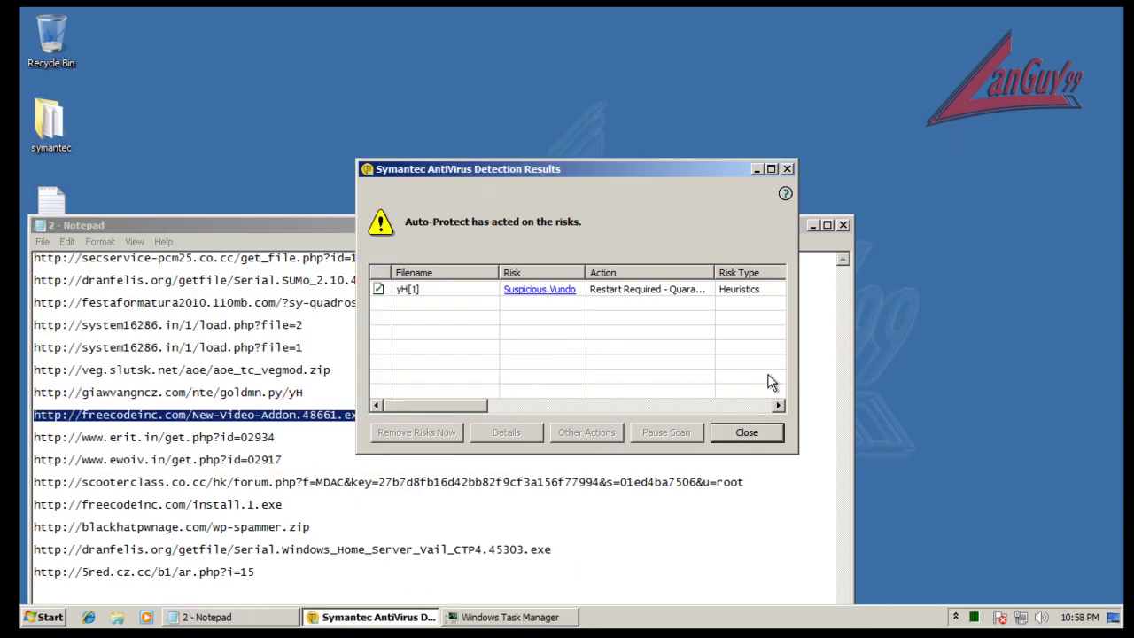
click(771, 439)
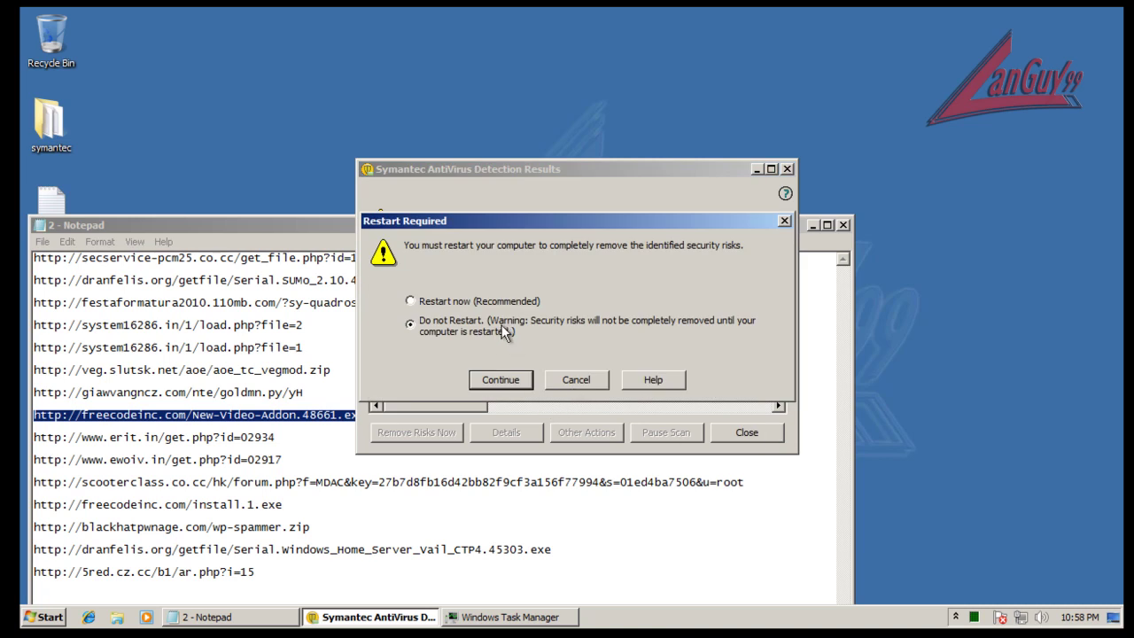
click(510, 386)
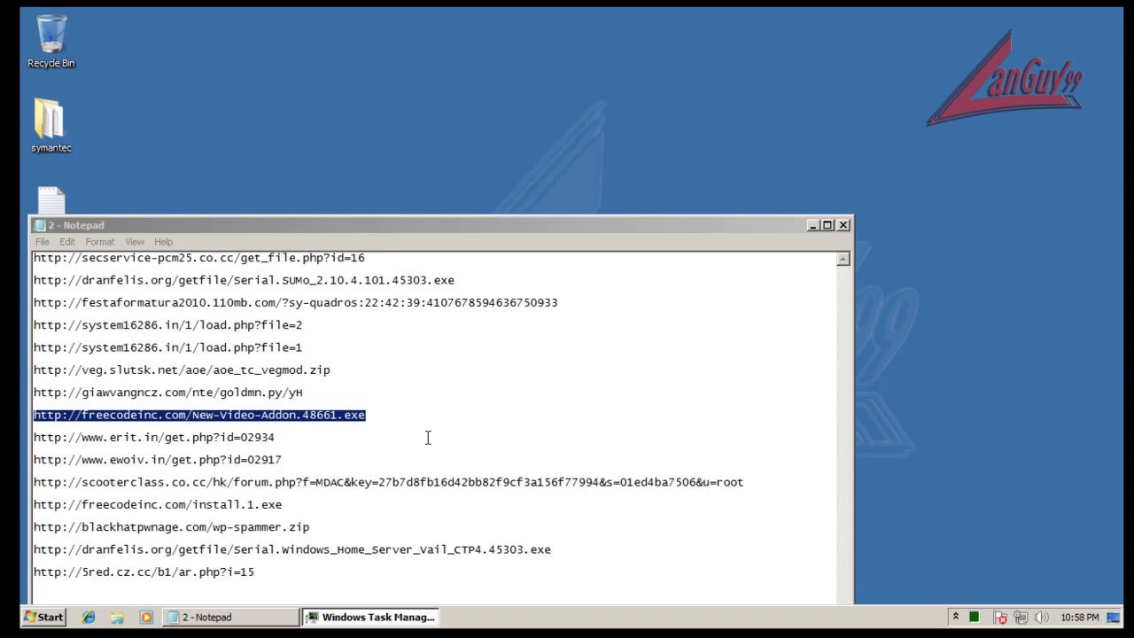
Bring up Task Manager again over the returning firewall alert and end the pw.exe process.
right_click(589, 618)
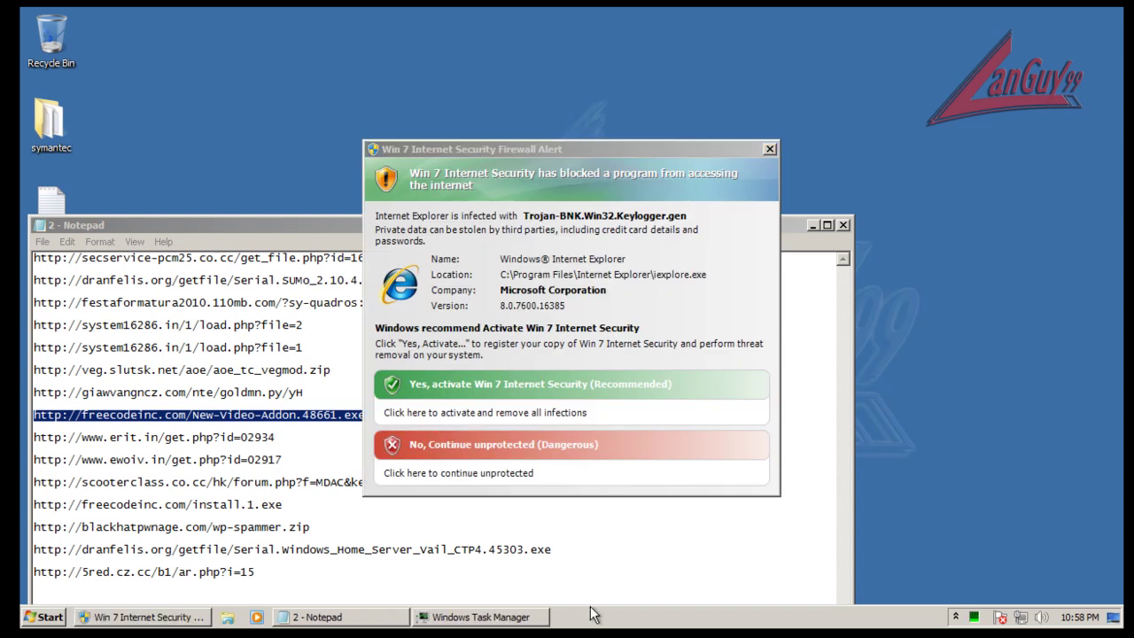
click(625, 559)
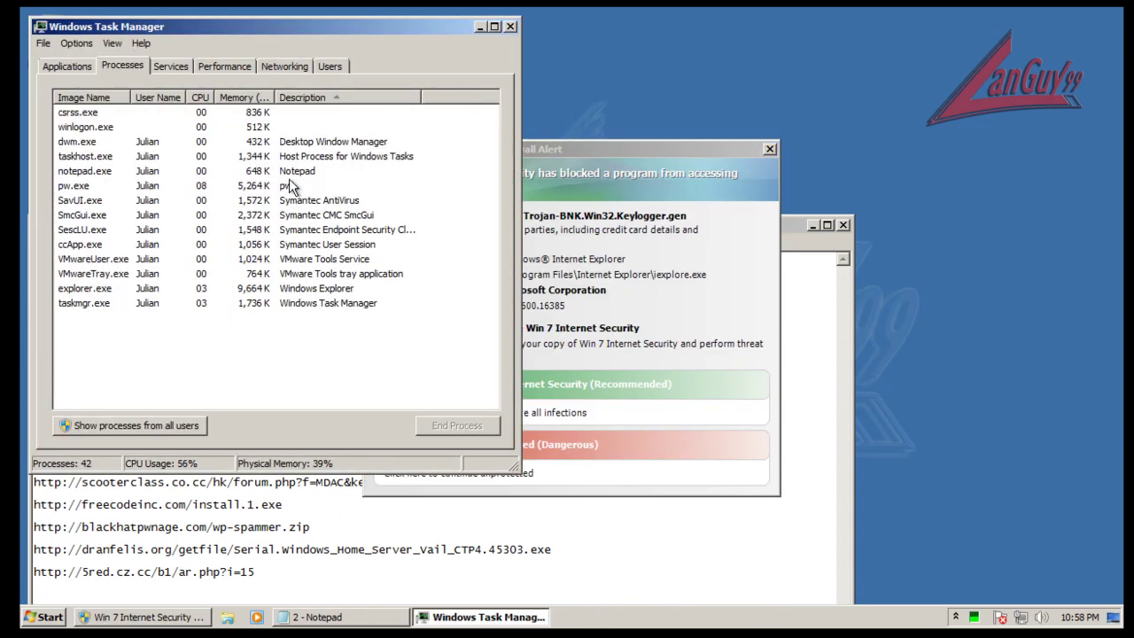
click(289, 181)
right_click(288, 183)
click(337, 221)
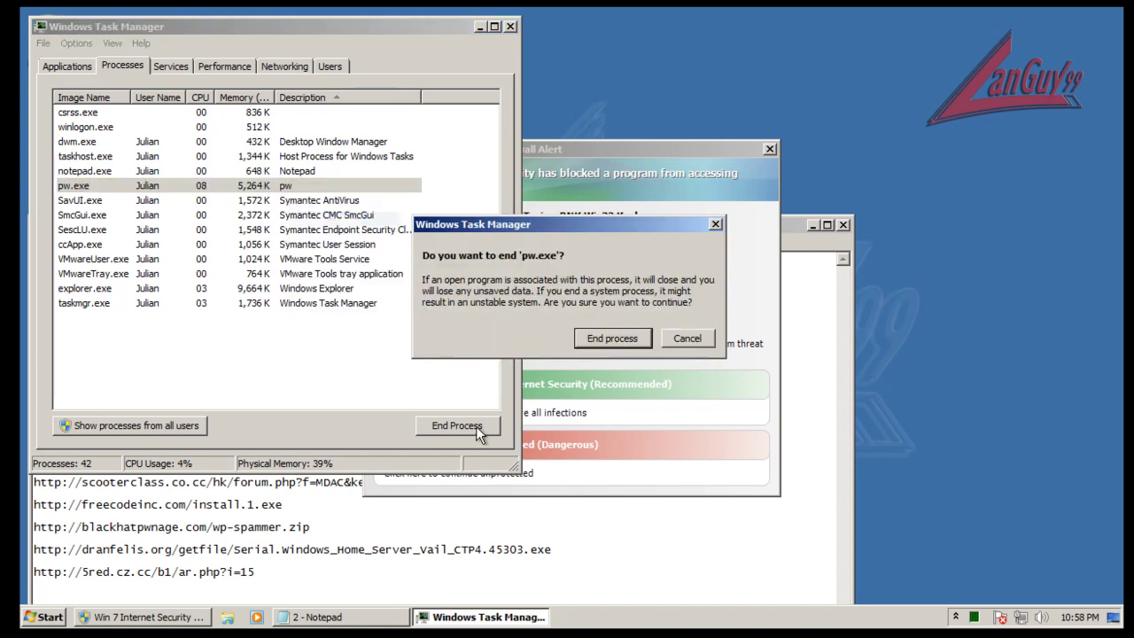
click(608, 337)
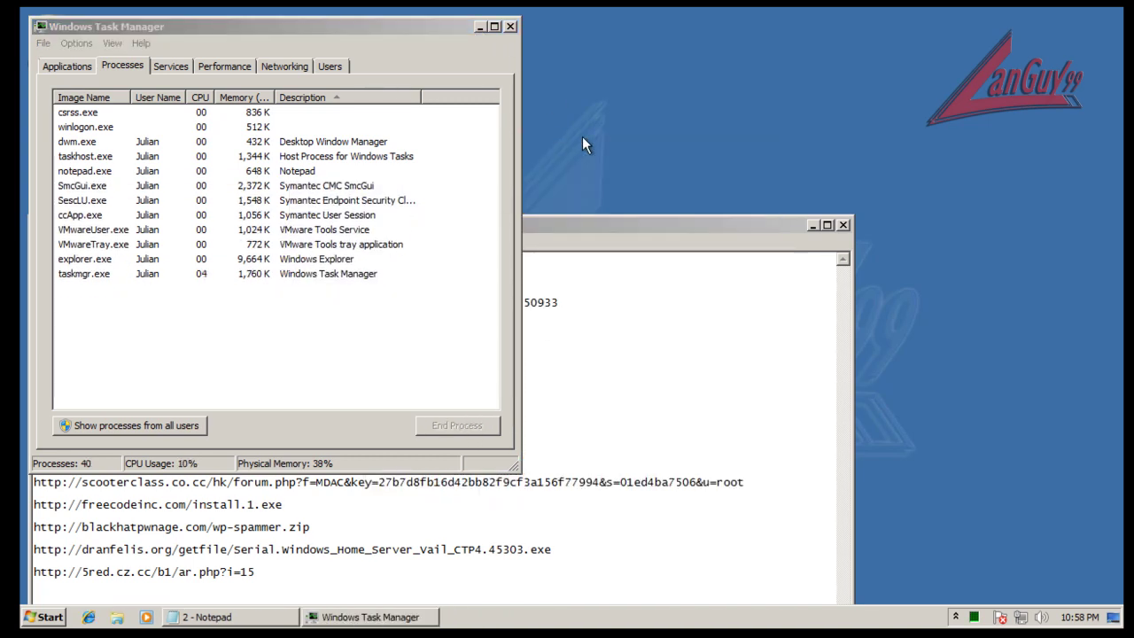
Launch Internet Explorer again, then close Task Manager and the fake firewall alert.
click(593, 228)
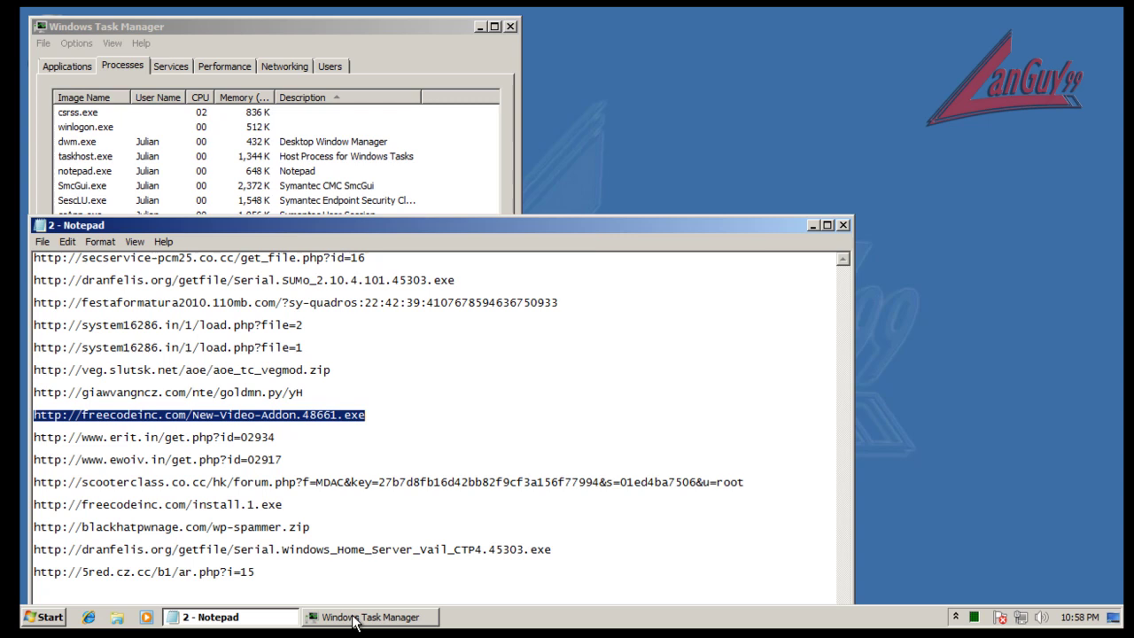
click(90, 618)
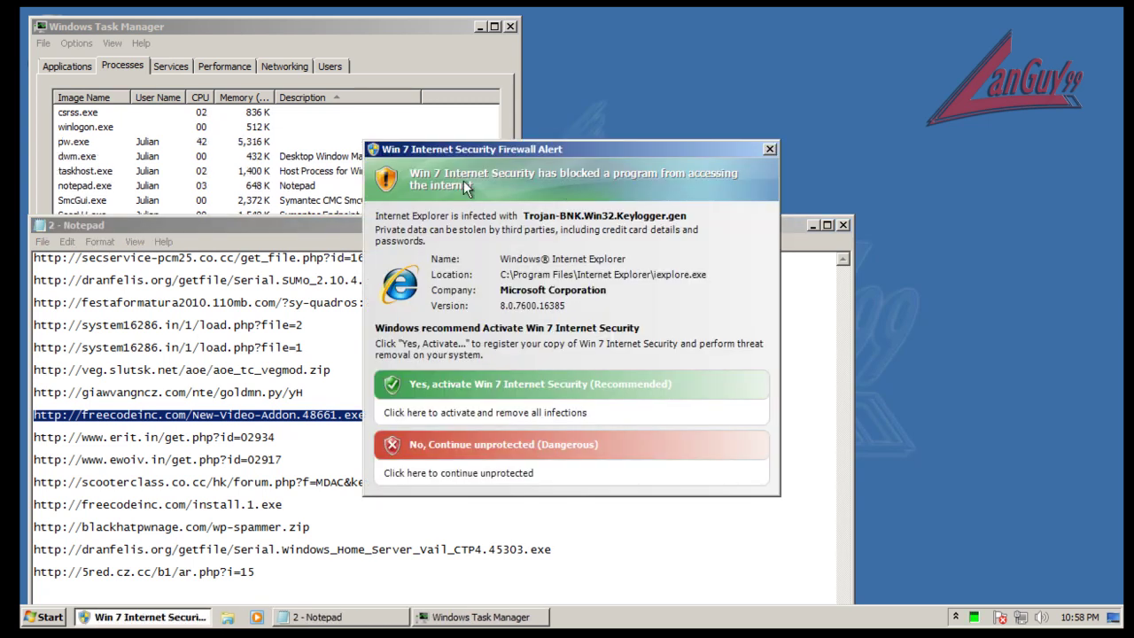
click(420, 36)
click(280, 187)
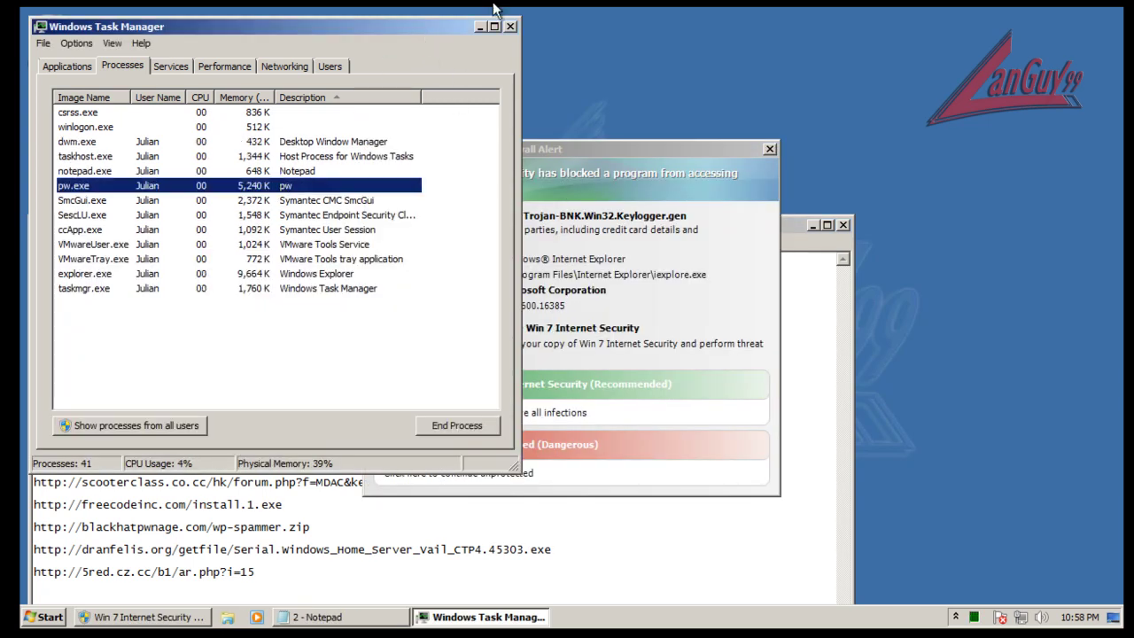
click(511, 27)
click(771, 149)
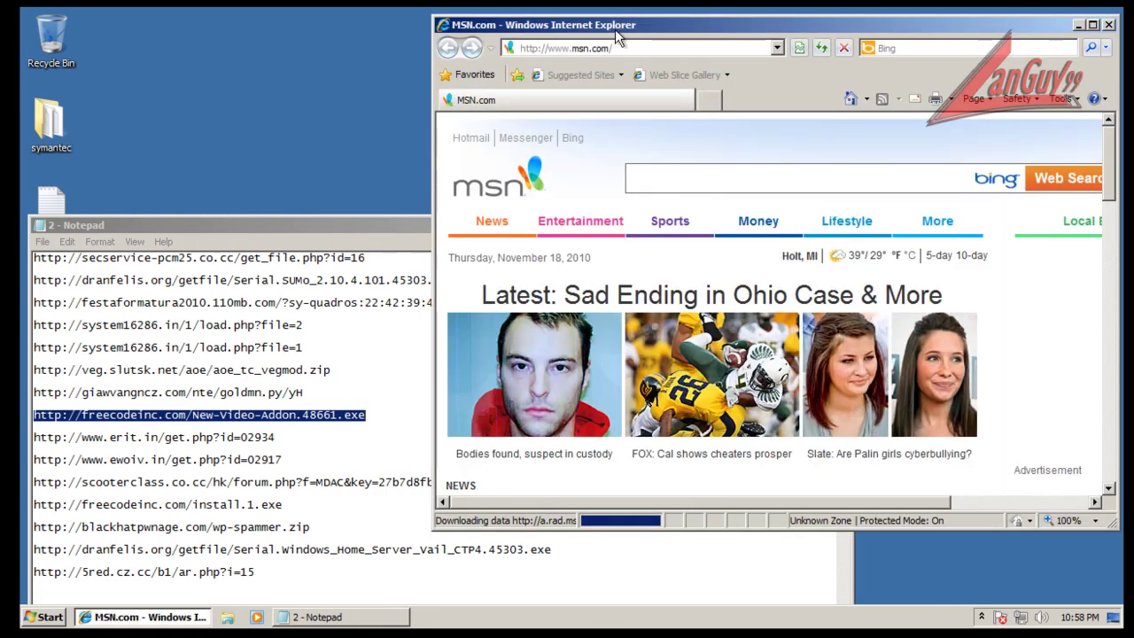
click(620, 50)
text(http://freecodeinc.com/New-Video-Addon.48661.exe)
key(Return)
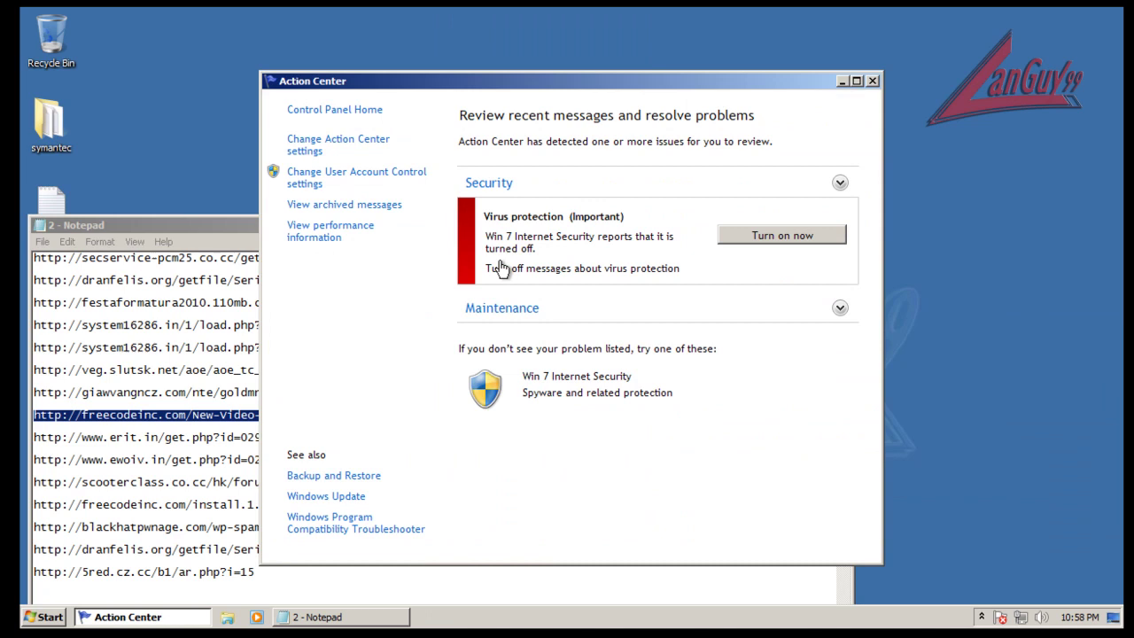
click(873, 81)
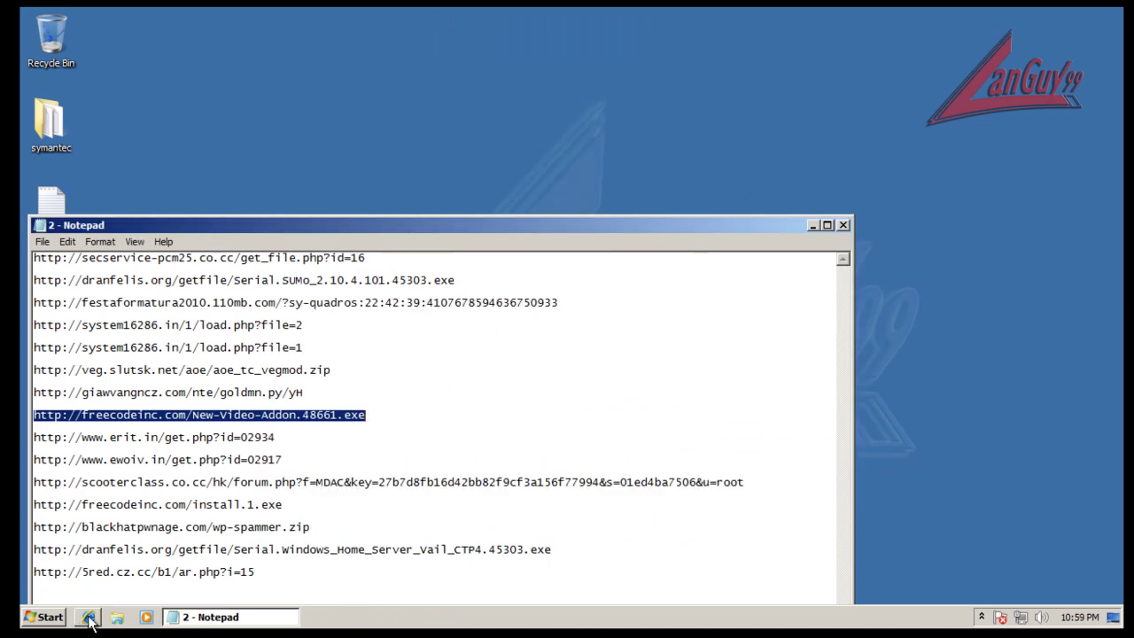
right_click(335, 623)
click(398, 575)
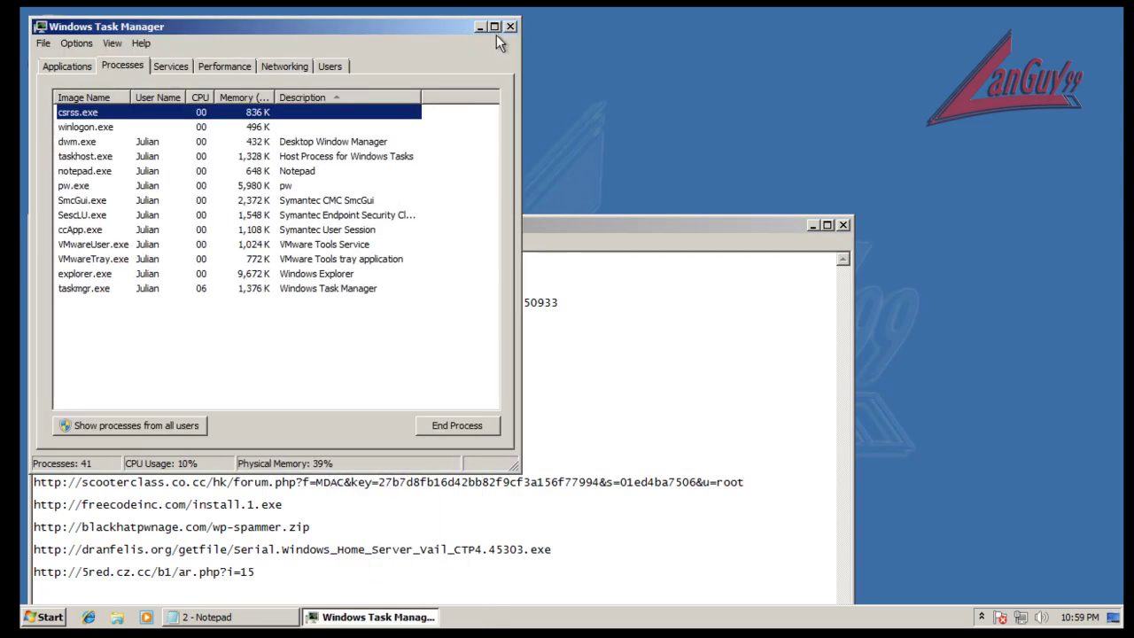
click(511, 27)
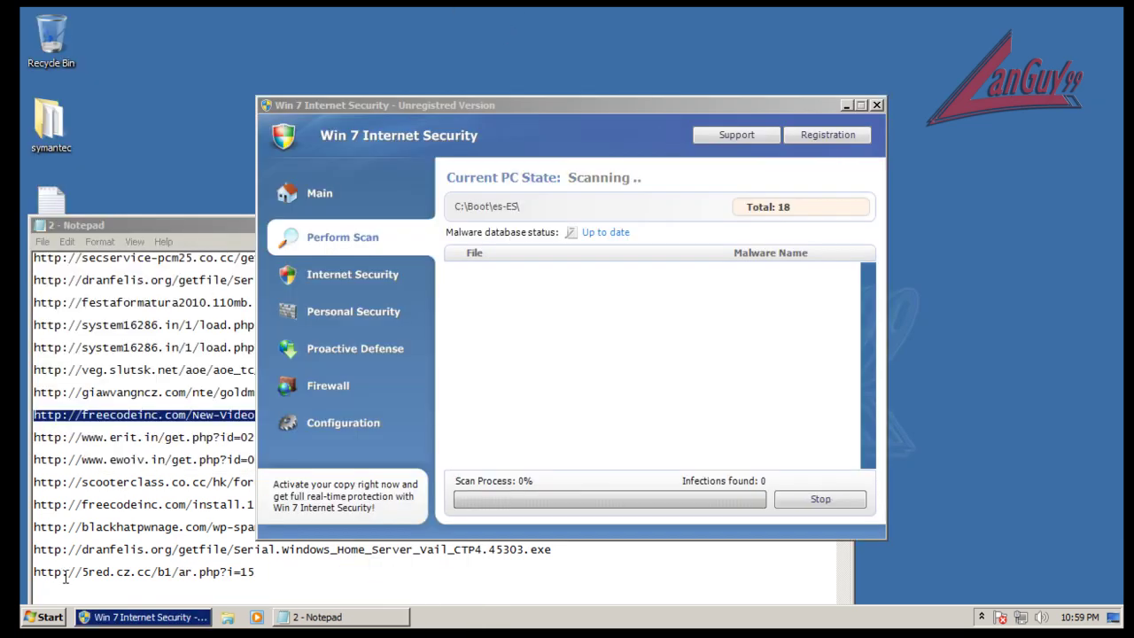
Restart the computer while the fake Win 7 Internet Security scan is running.
click(46, 618)
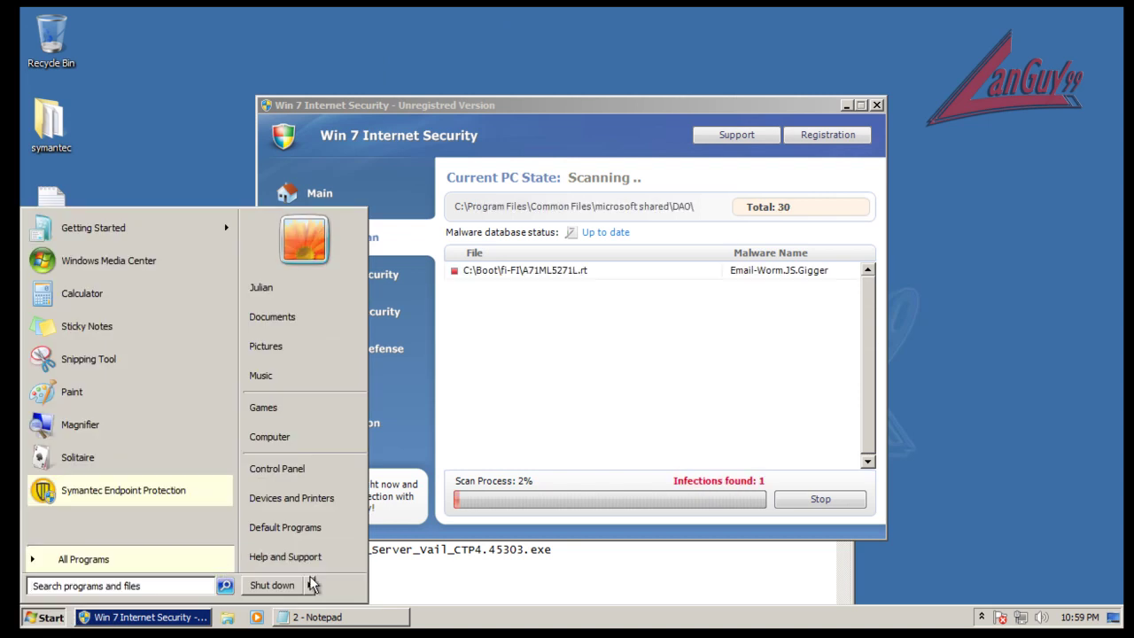
mouse_move(312, 589)
click(357, 563)
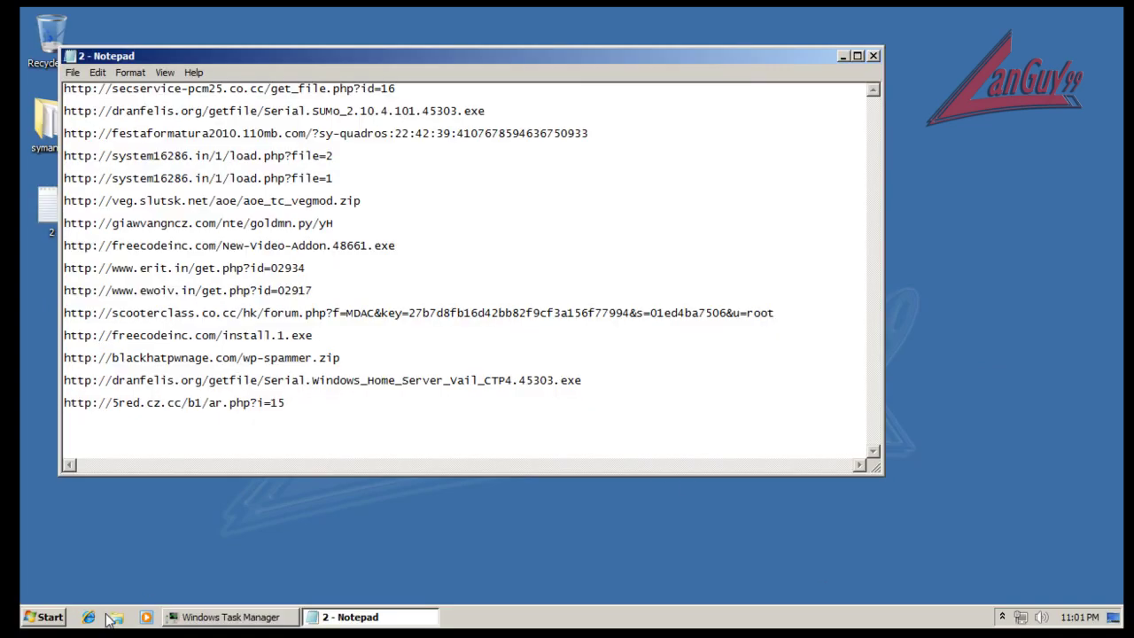
Launch Internet Explorer after the restart and end the pw.exe process in Task Manager.
click(86, 621)
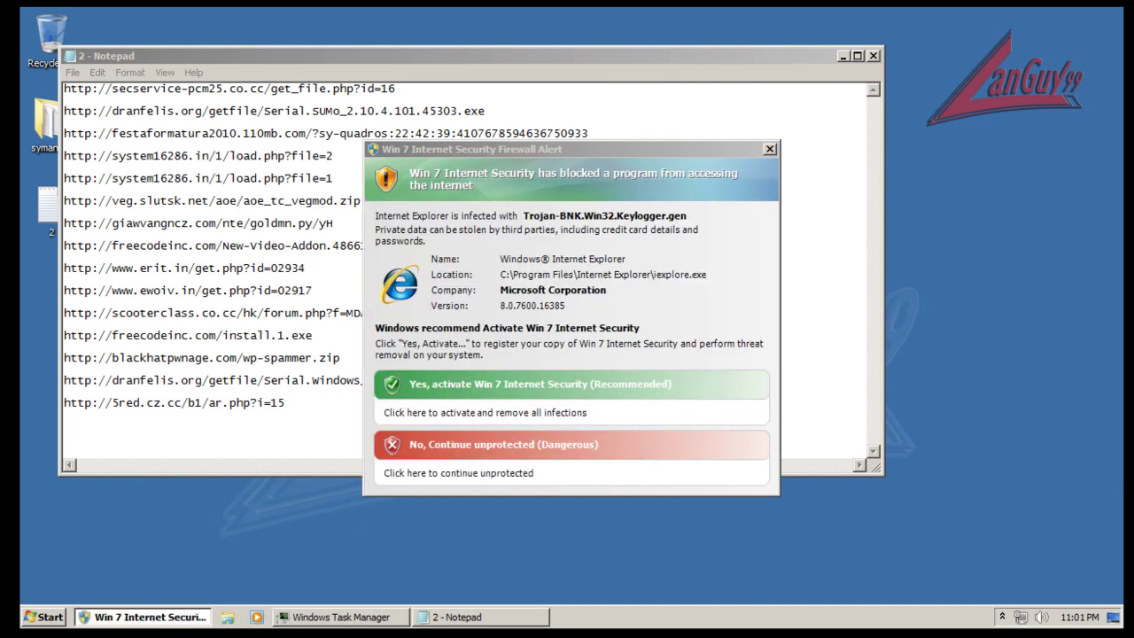
click(350, 616)
click(291, 185)
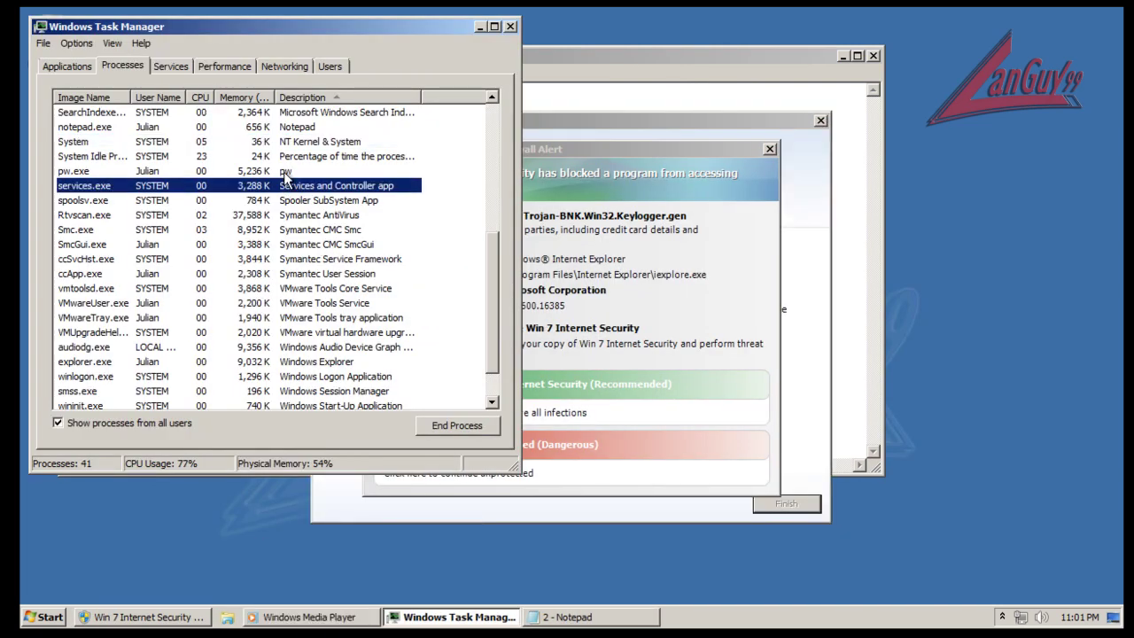
right_click(285, 171)
click(342, 207)
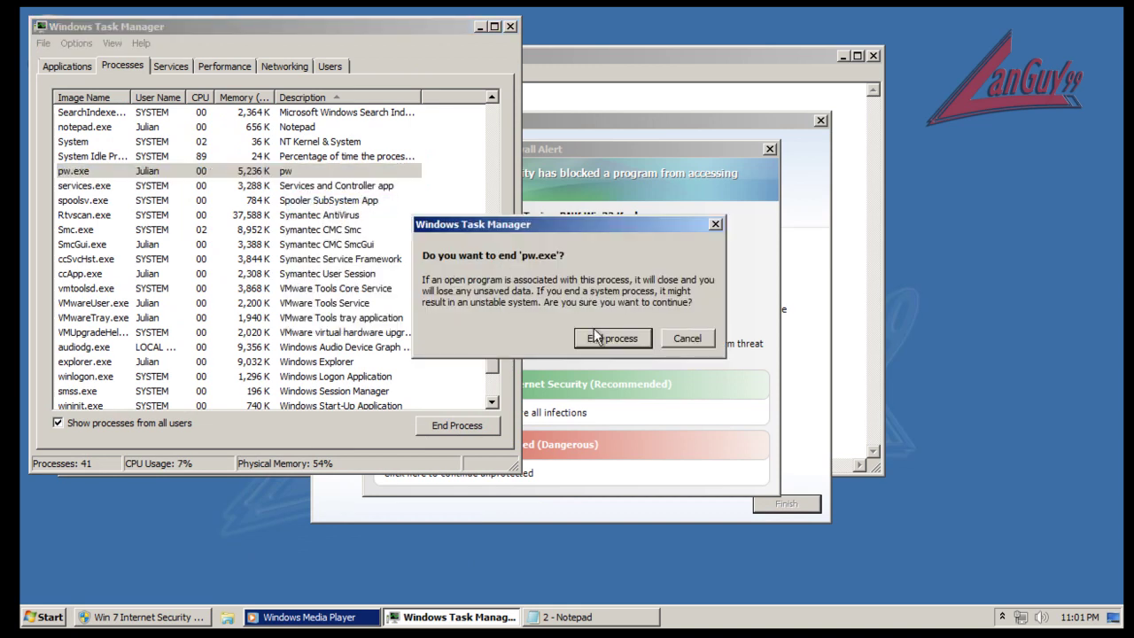
click(611, 335)
Move Task Manager aside and close the Windows Media Player setup window.
drag(452, 26, 490, 116)
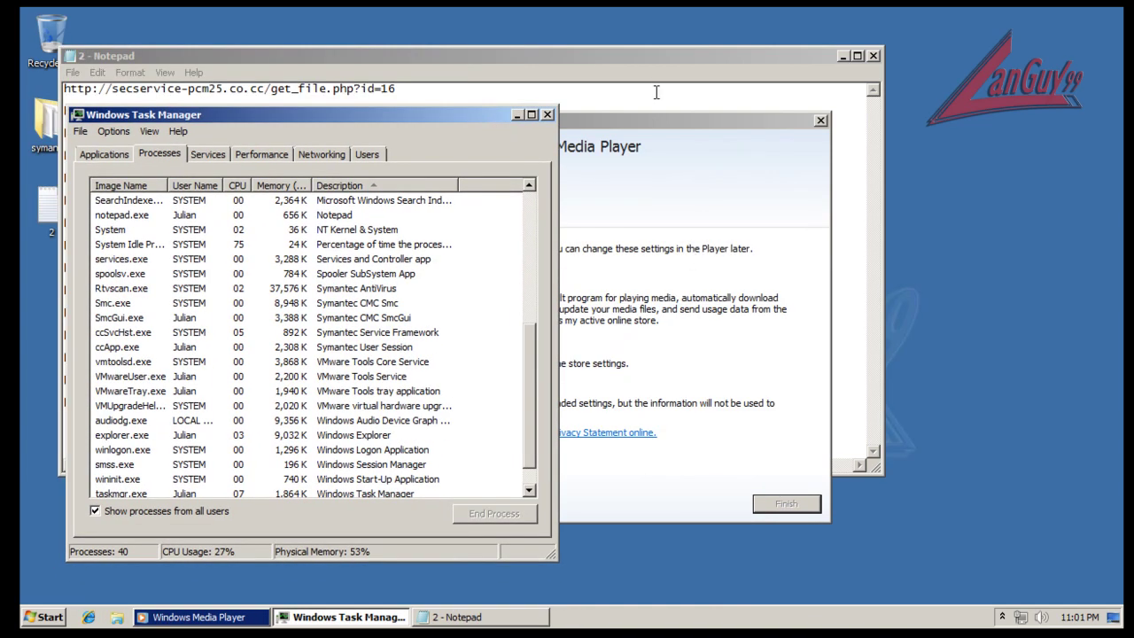
click(670, 124)
click(821, 120)
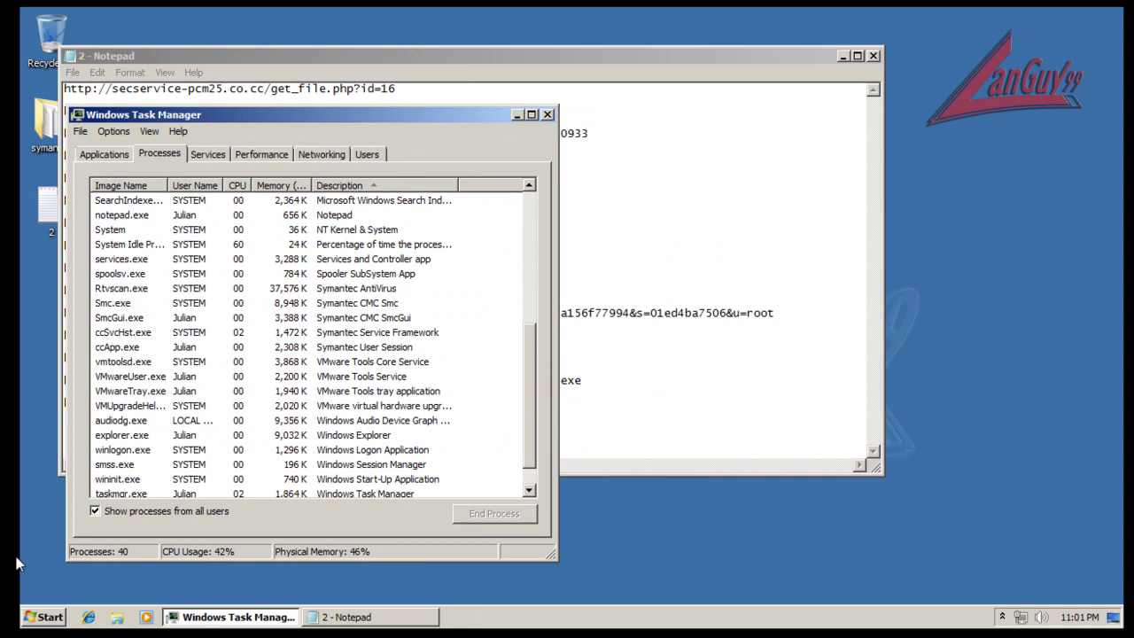
Launch Internet Explorer and choose to continue unprotected in the fake firewall alert.
click(43, 617)
click(356, 563)
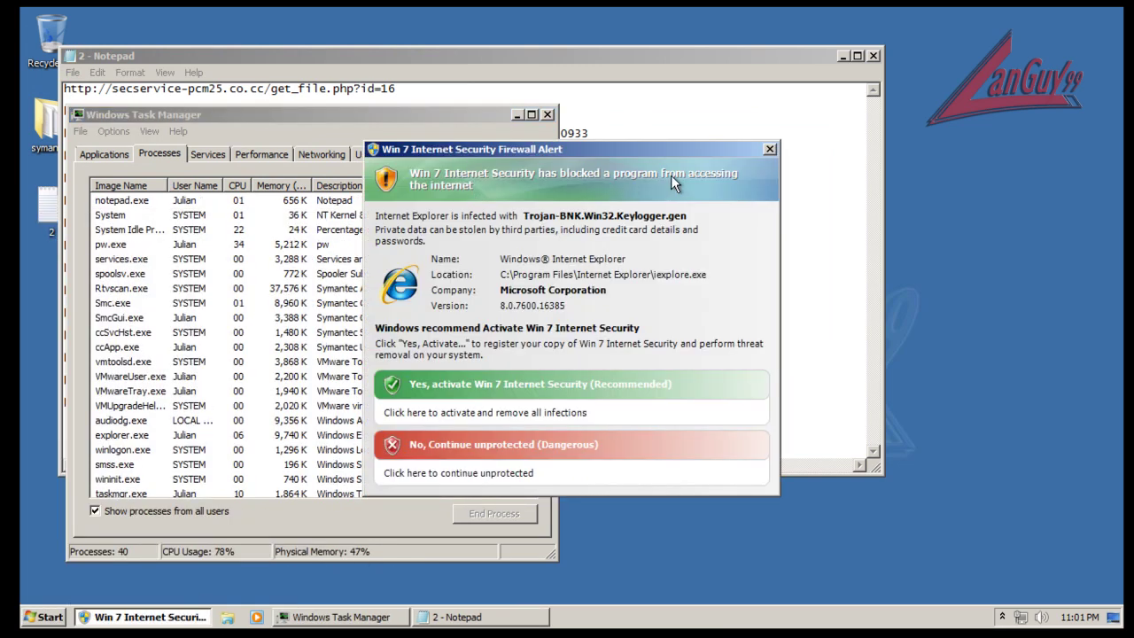
click(564, 455)
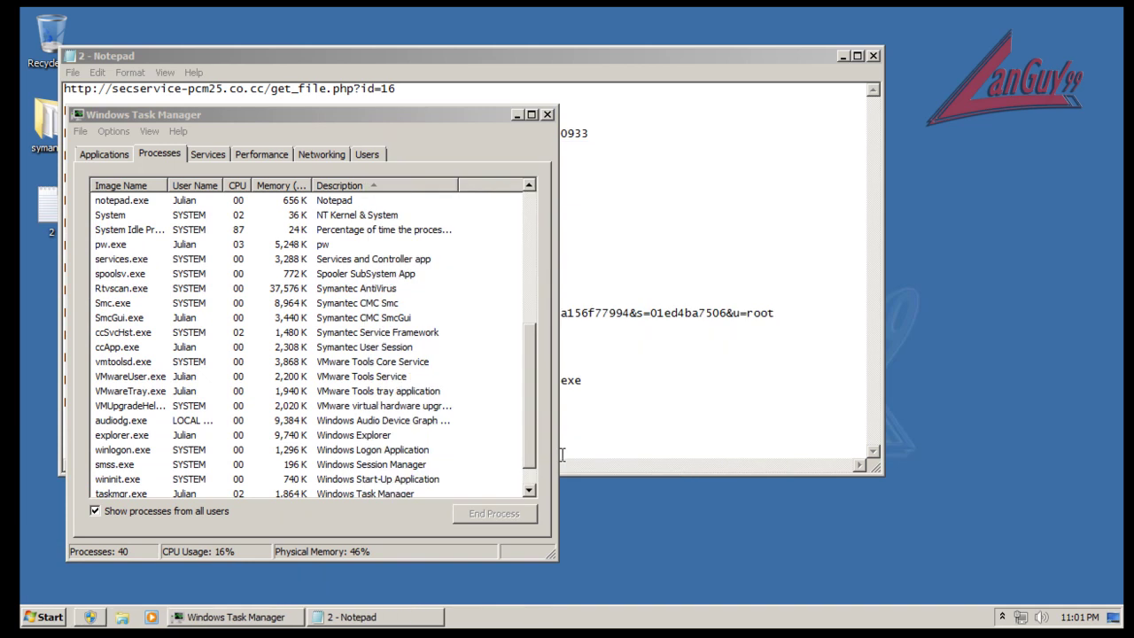
Select pw.exe in the Task Manager process list and end it while the browser stays open.
click(304, 259)
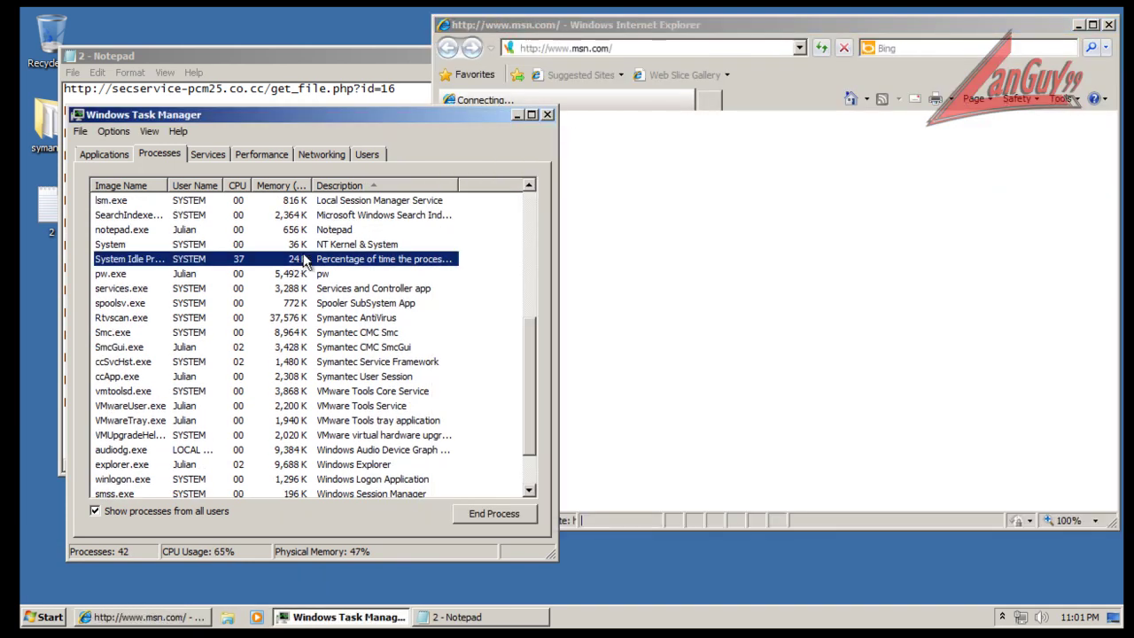
click(328, 273)
click(502, 512)
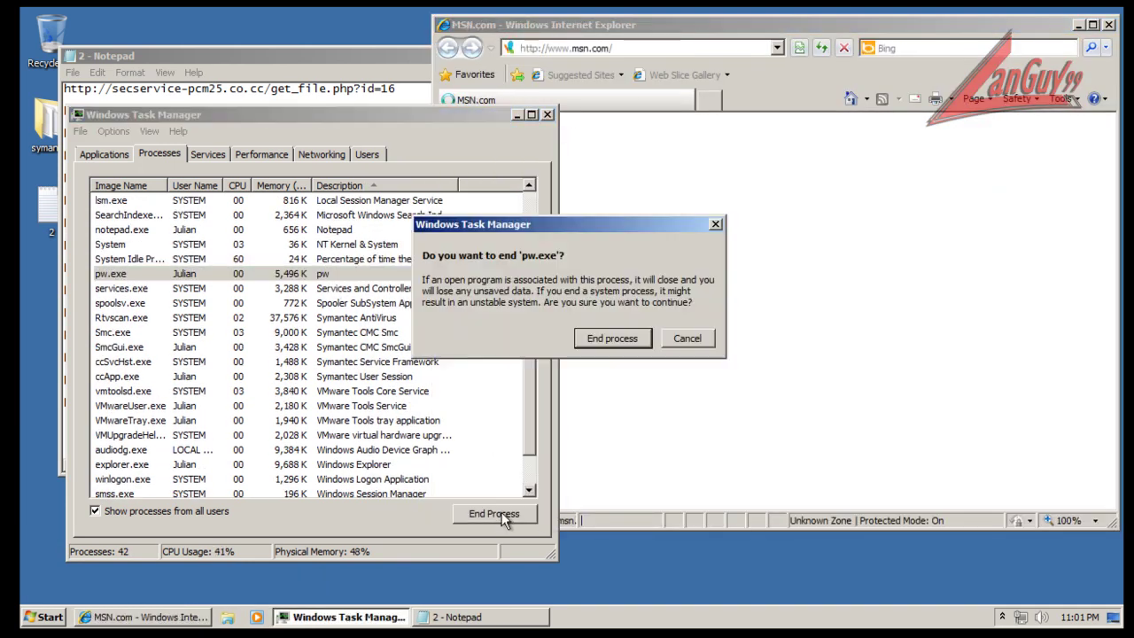
click(613, 338)
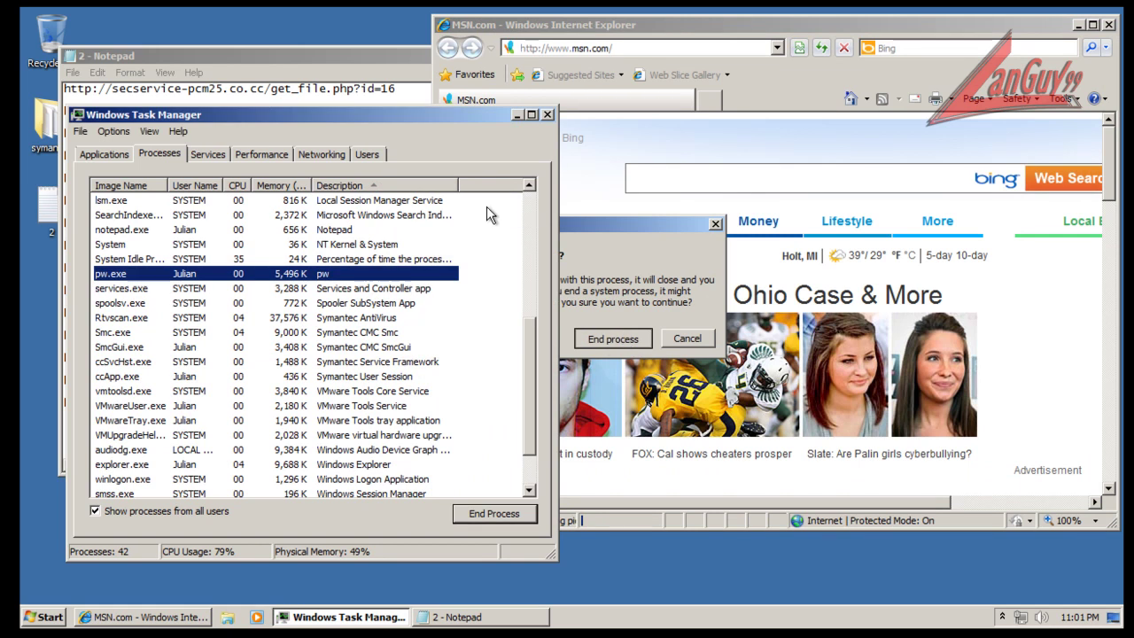
click(383, 64)
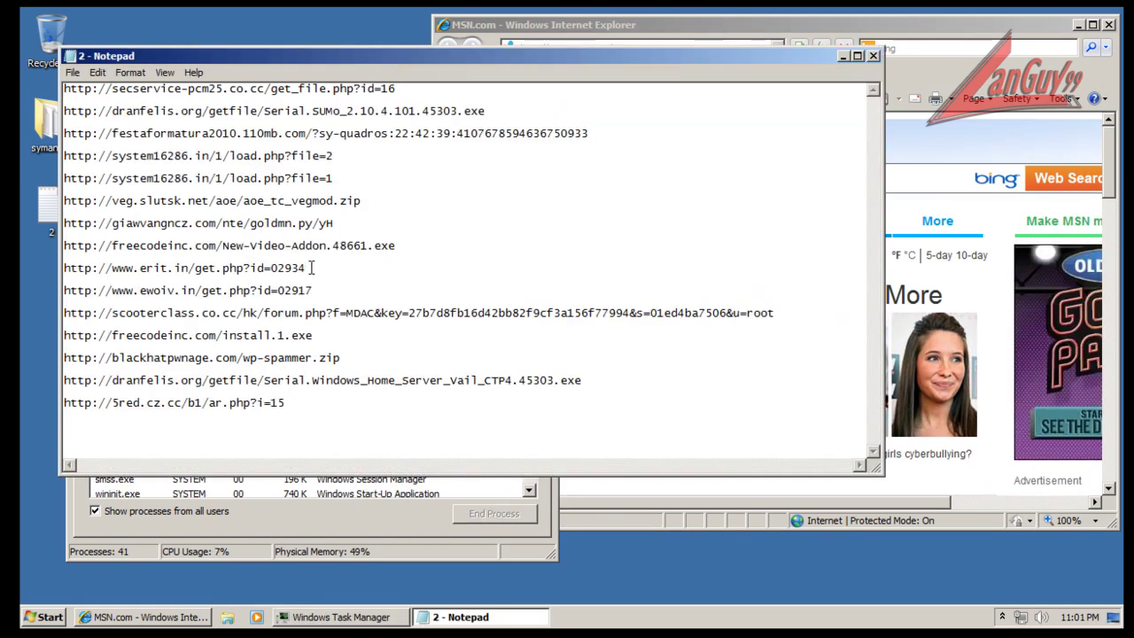
drag(311, 268, 64, 268)
key(ctrl+c)
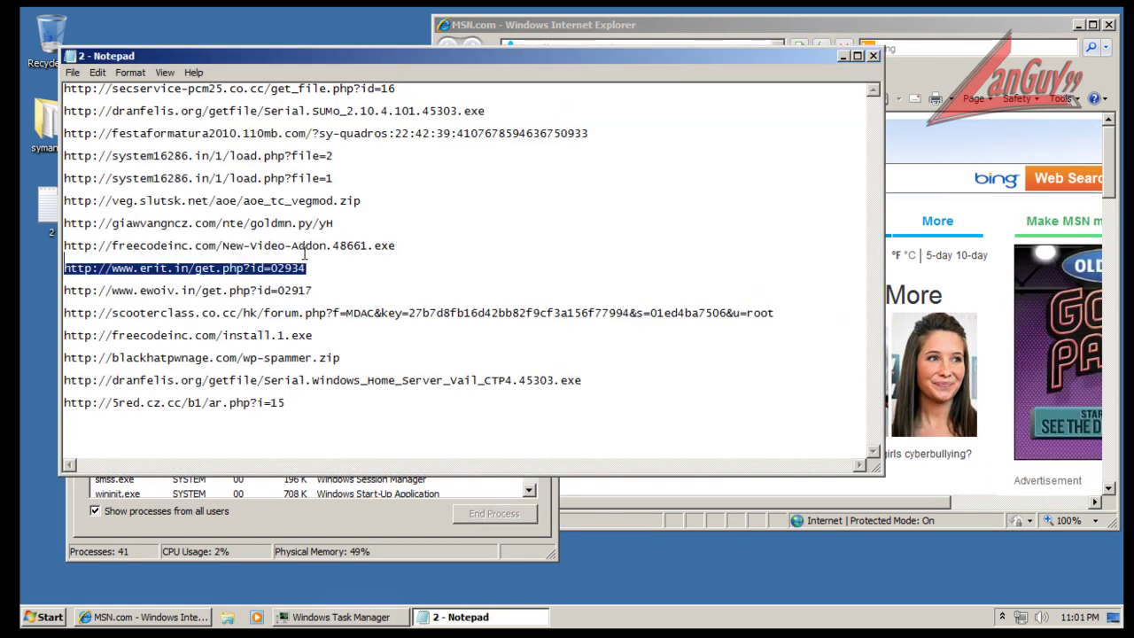
click(772, 31)
click(638, 47)
key(ctrl+v)
key(Return)
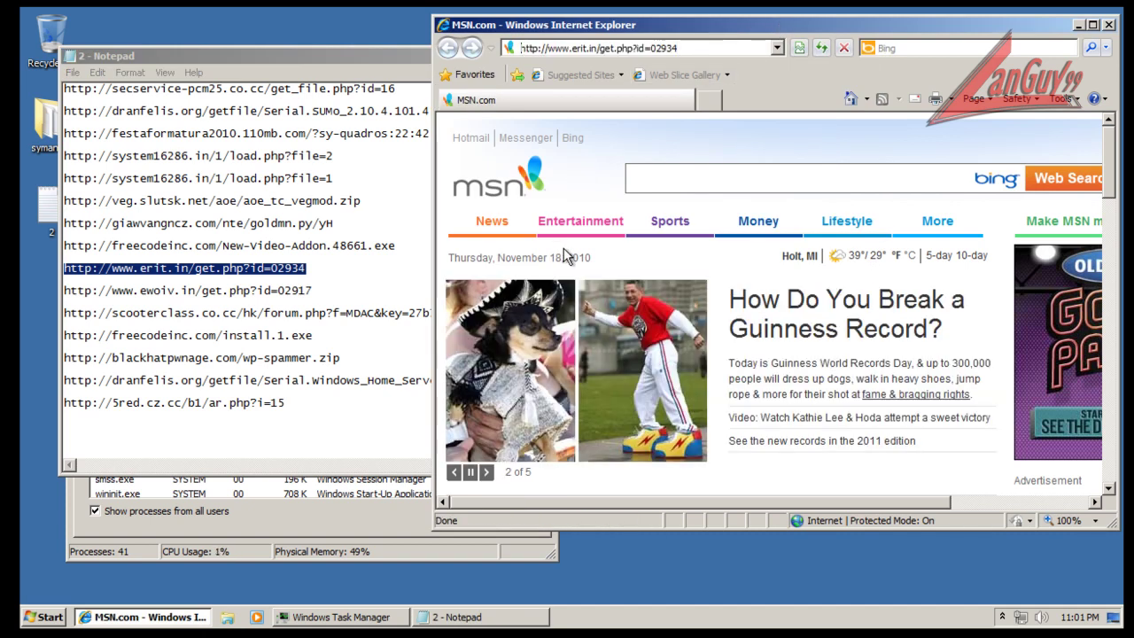
click(311, 291)
key(shift+Home)
key(ctrl+c)
click(680, 46)
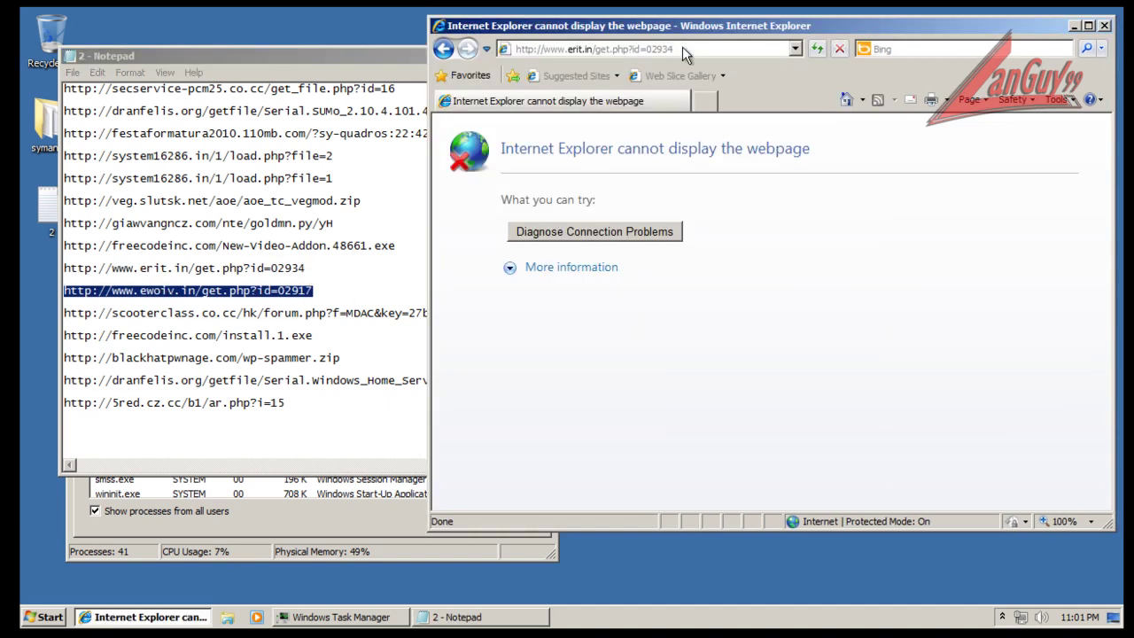
key(ctrl+v)
key(Return)
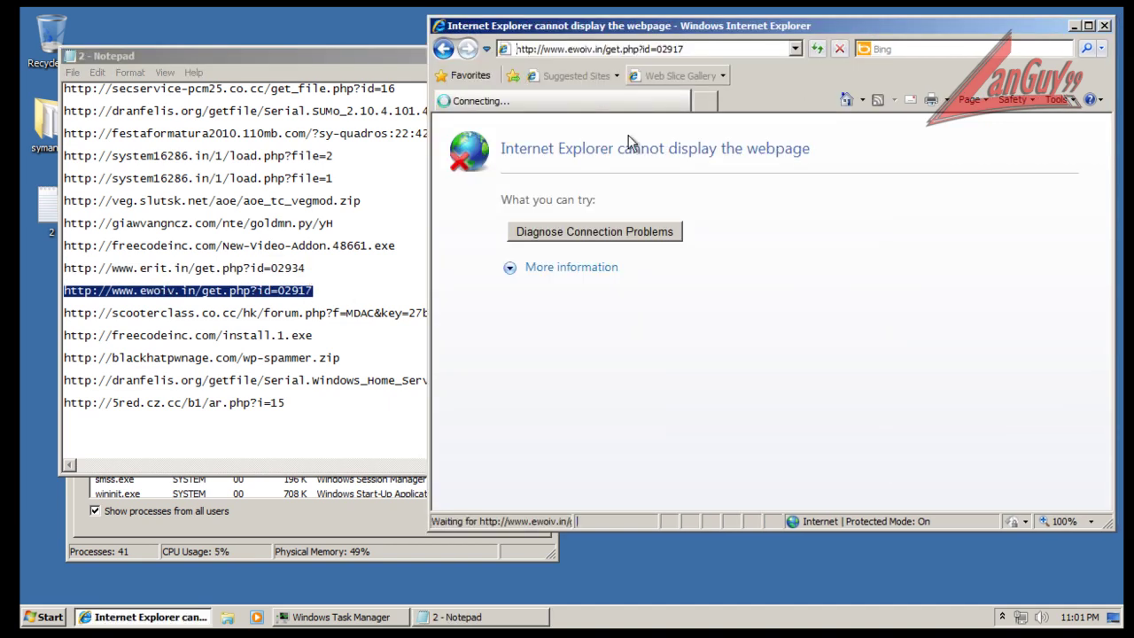
Copy the full scooterclass.co.cc/hk/forum.php URL from the text file and load it in the browser.
click(390, 317)
click(62, 313)
shift+click(782, 303)
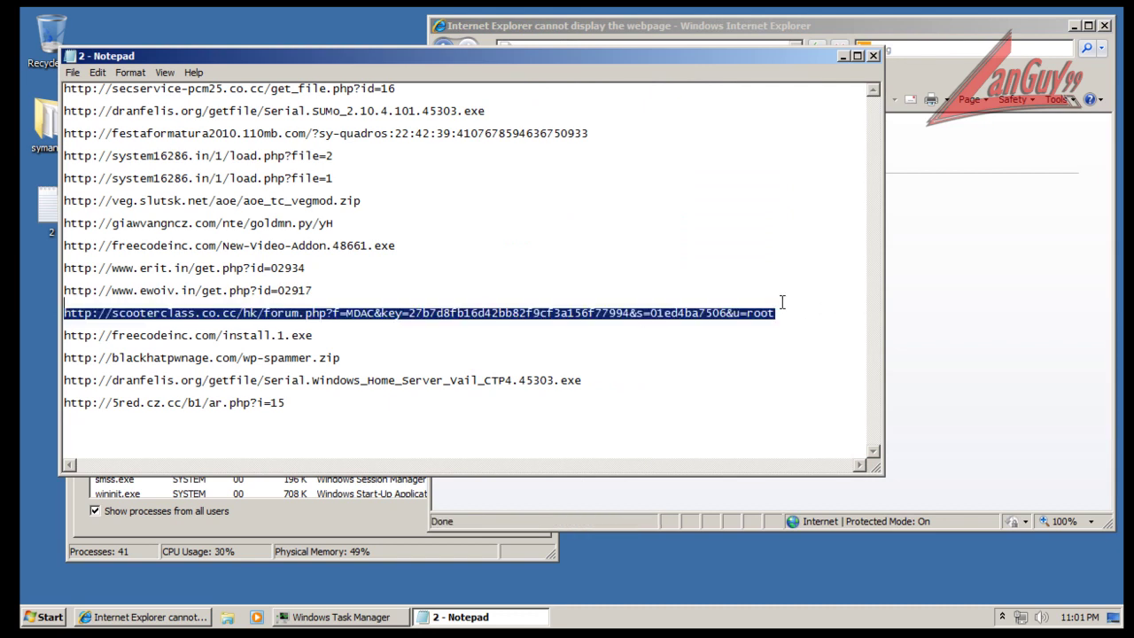
click(972, 28)
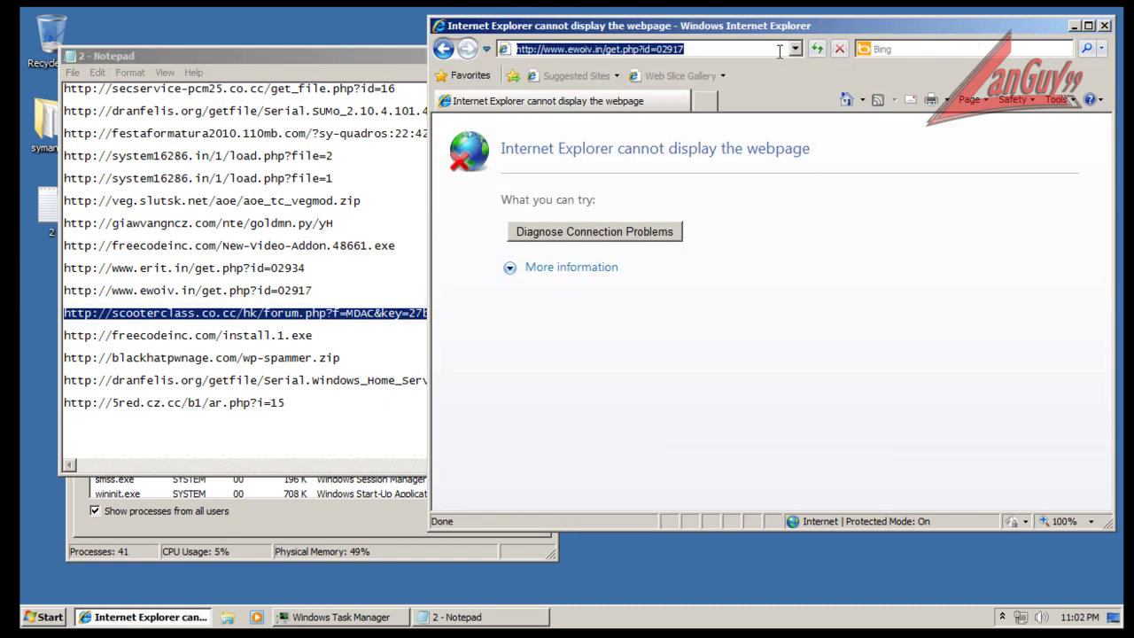
key(ctrl+v)
key(Return)
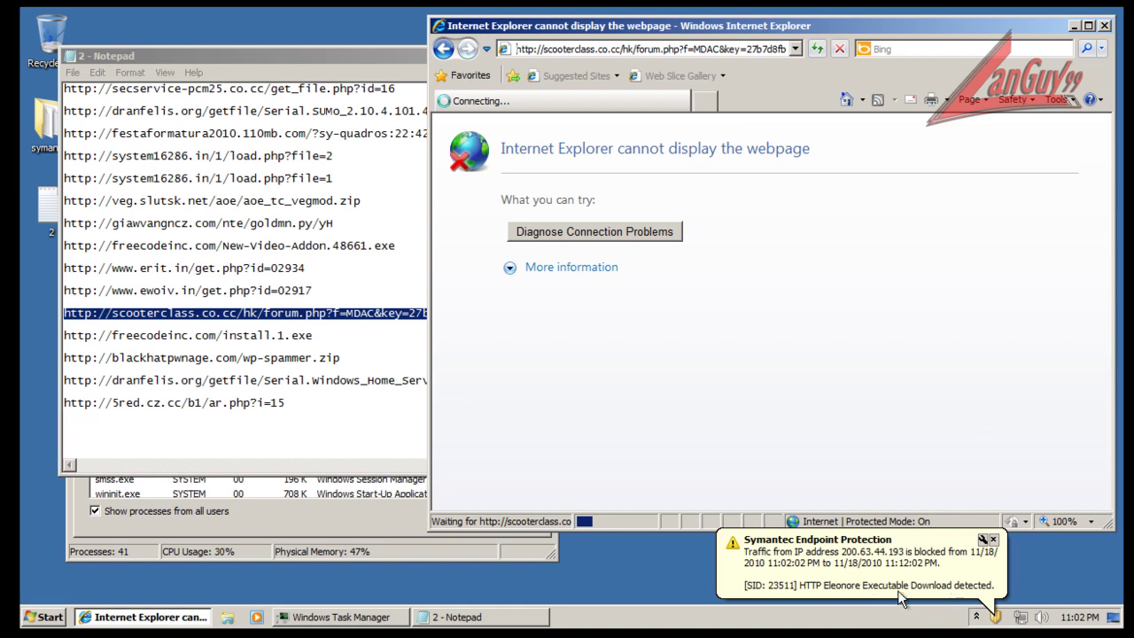
click(325, 343)
key(shift+Home)
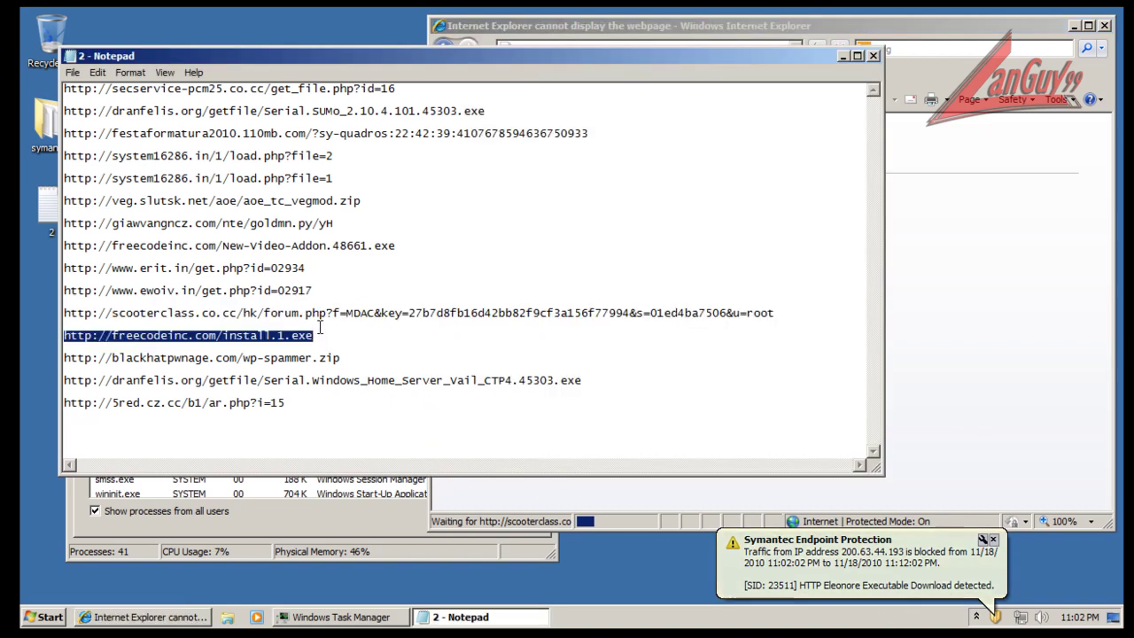
key(ctrl+c)
click(573, 27)
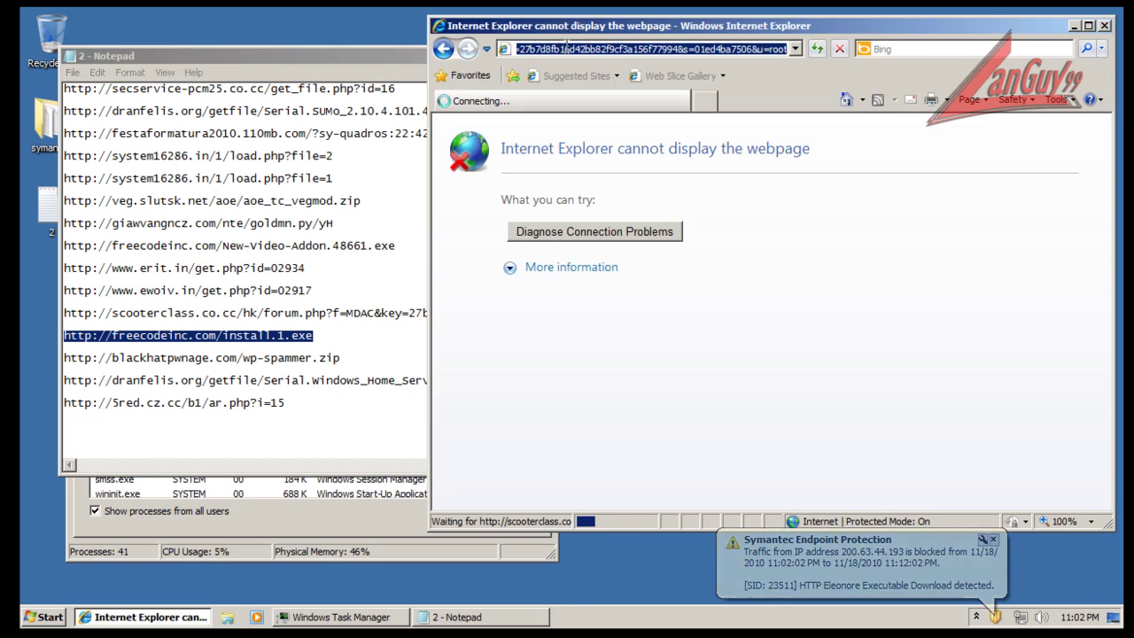
click(585, 49)
key(ctrl+v)
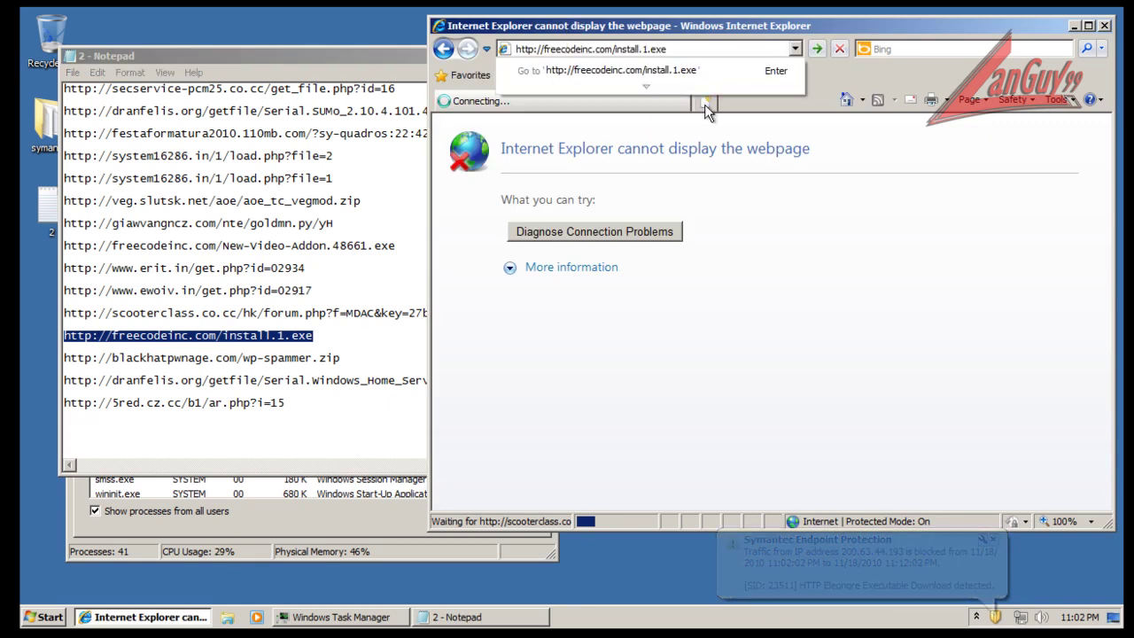
key(Return)
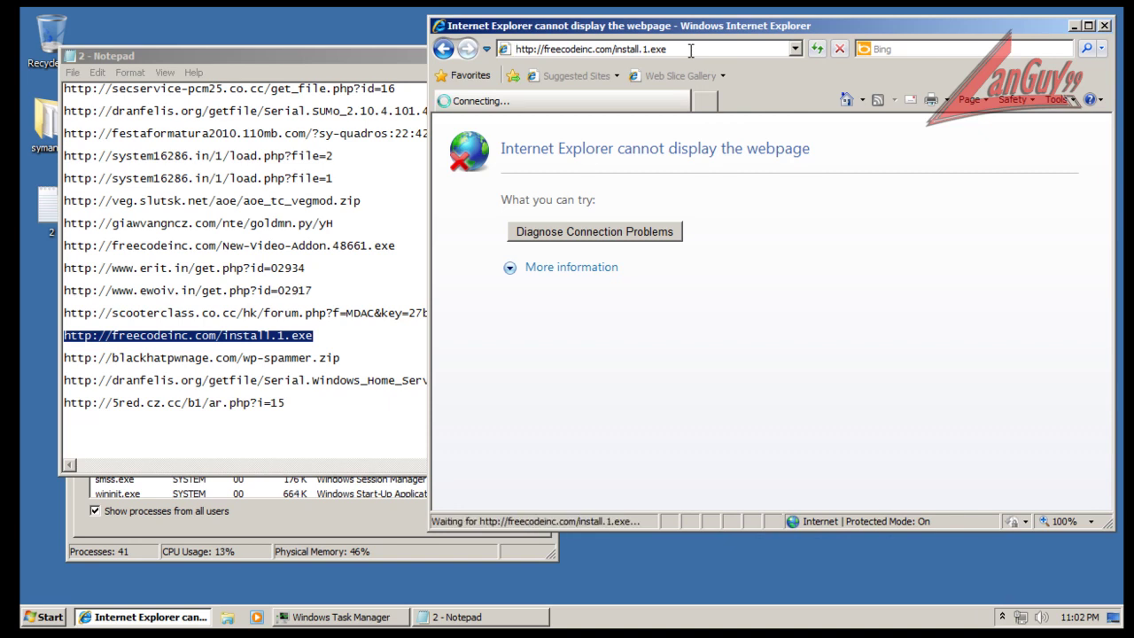
Check the running processes in Task Manager for the rogue program, and hide the window again.
click(381, 617)
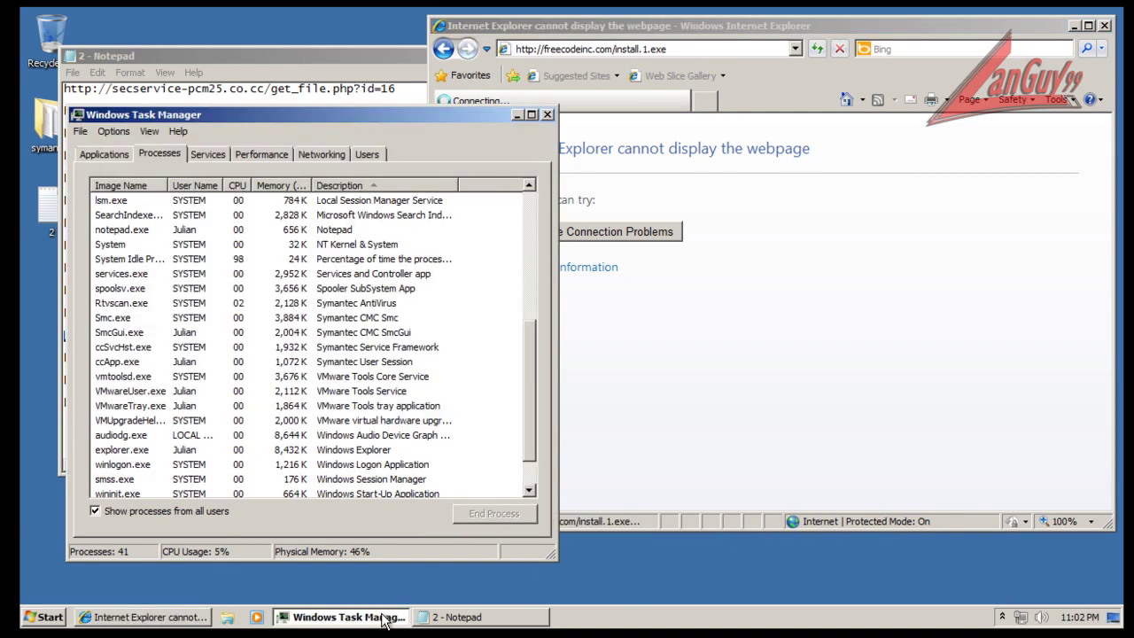
scroll(368, 478, down, 2)
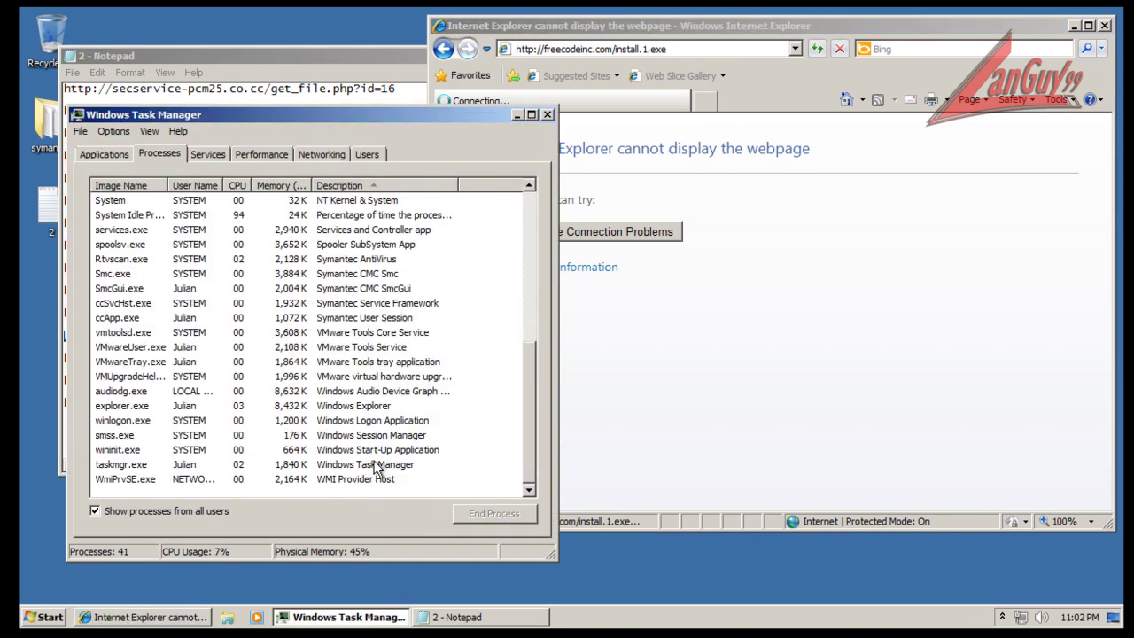
click(351, 619)
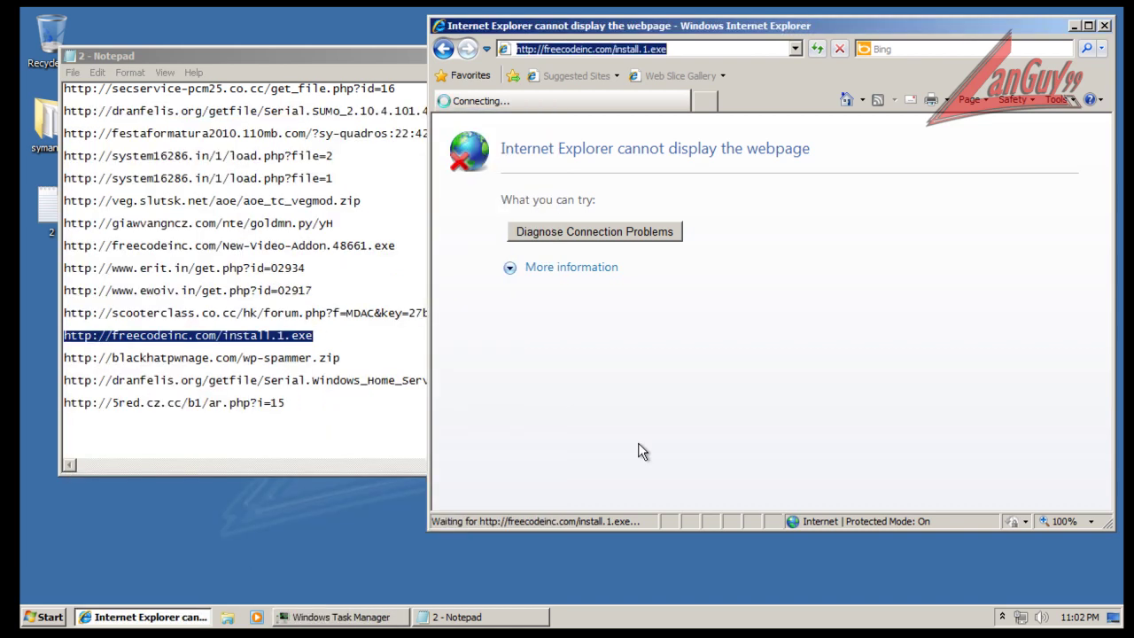
Restart Internet Explorer and end the pw.exe process in Task Manager while the fake firewall alert is open.
click(1105, 25)
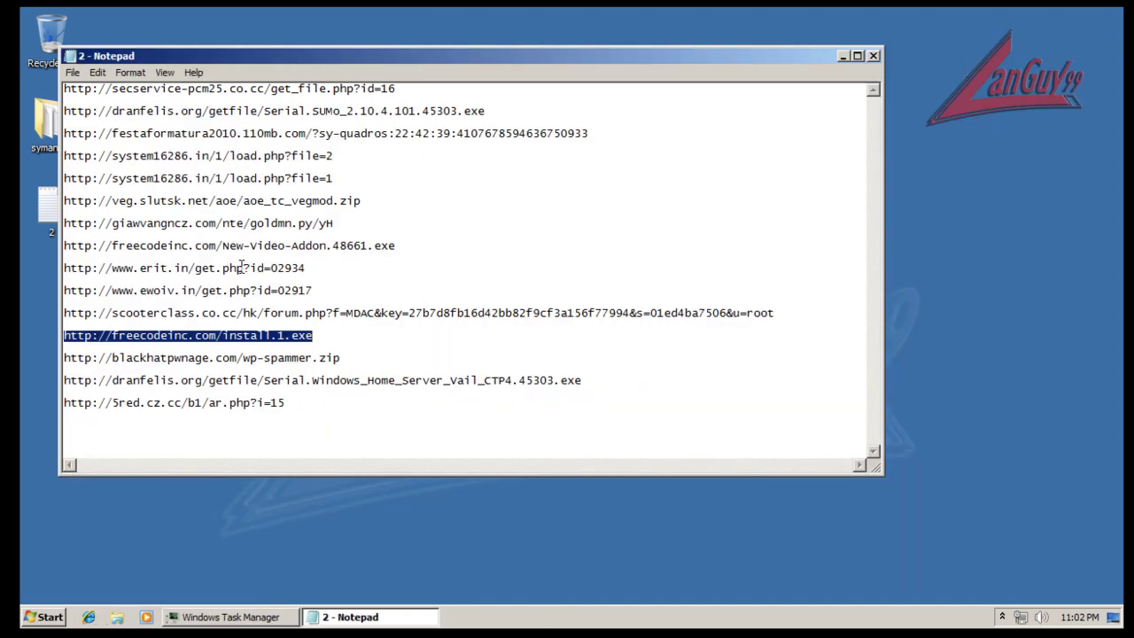
click(89, 616)
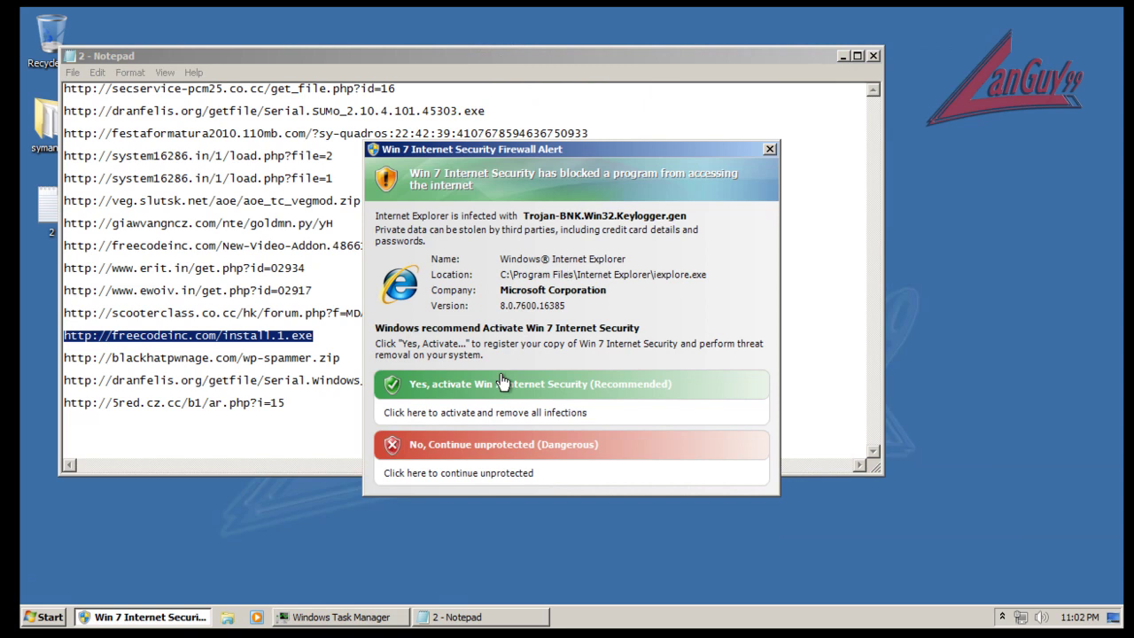
click(328, 618)
click(344, 217)
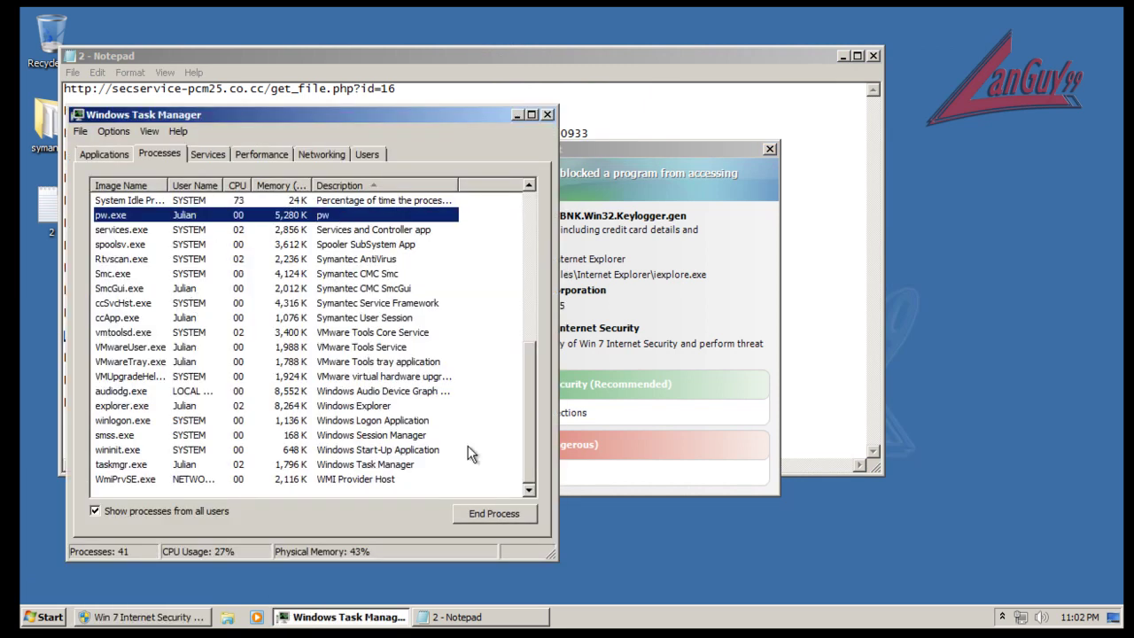
click(493, 514)
click(611, 337)
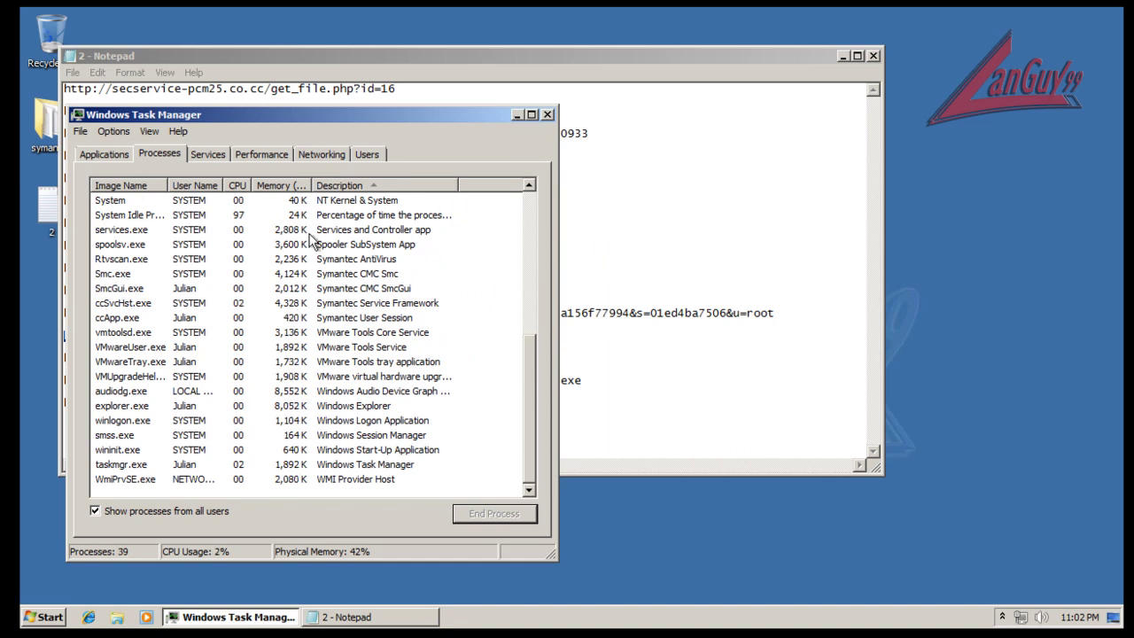
click(518, 114)
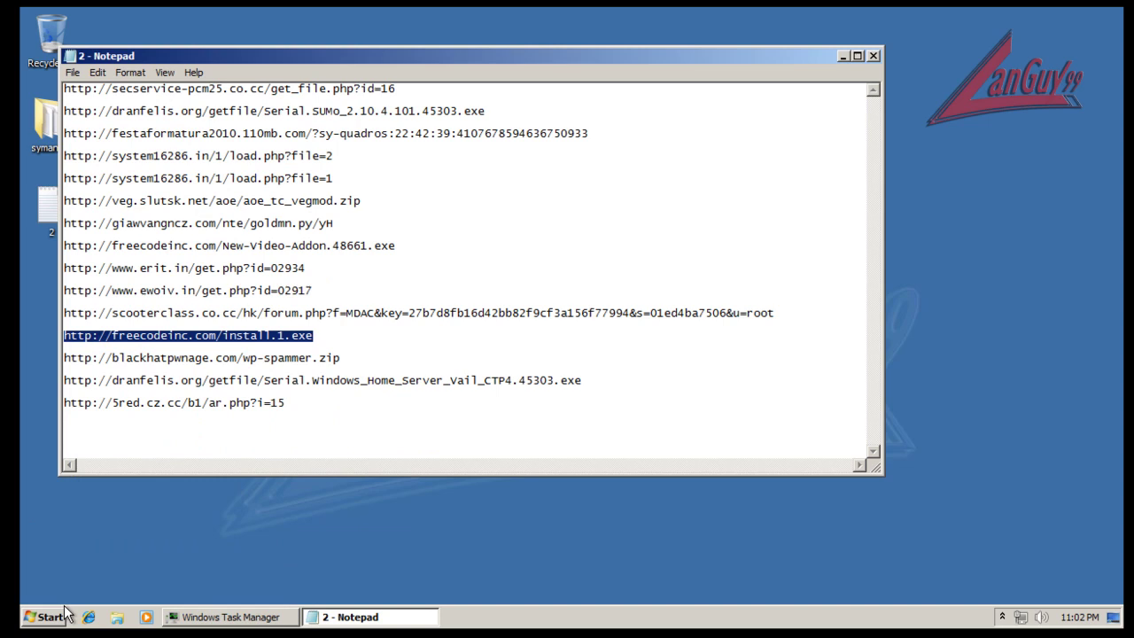
Relaunch Internet Explorer by continuing unprotected past the fake firewall alert, and end pw.exe in Task Manager.
click(86, 619)
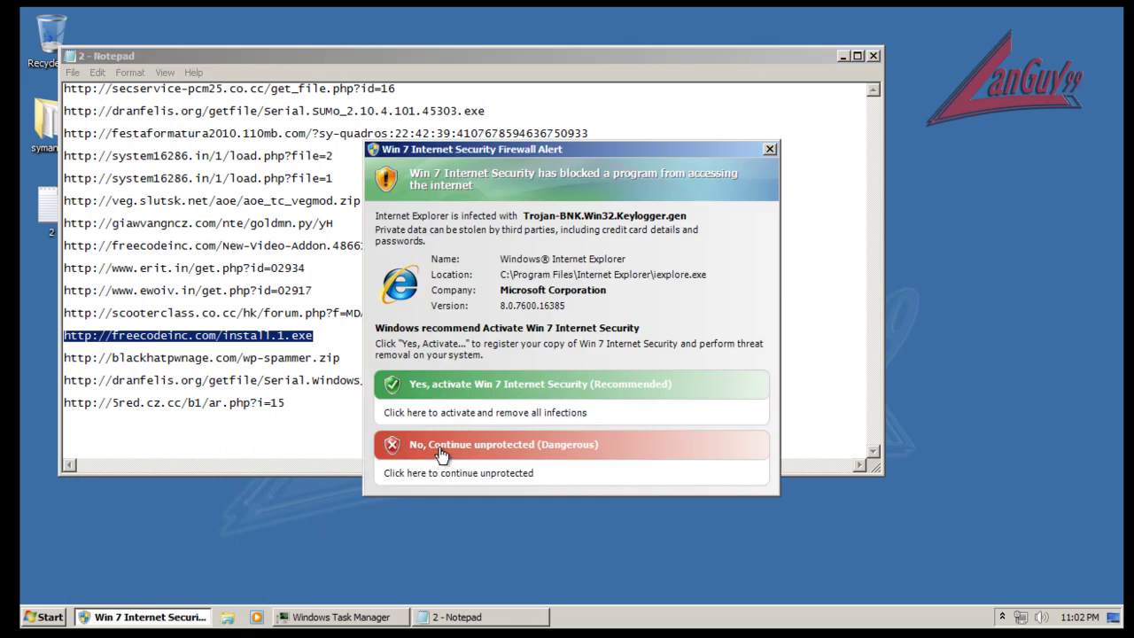
click(379, 446)
click(324, 621)
click(346, 620)
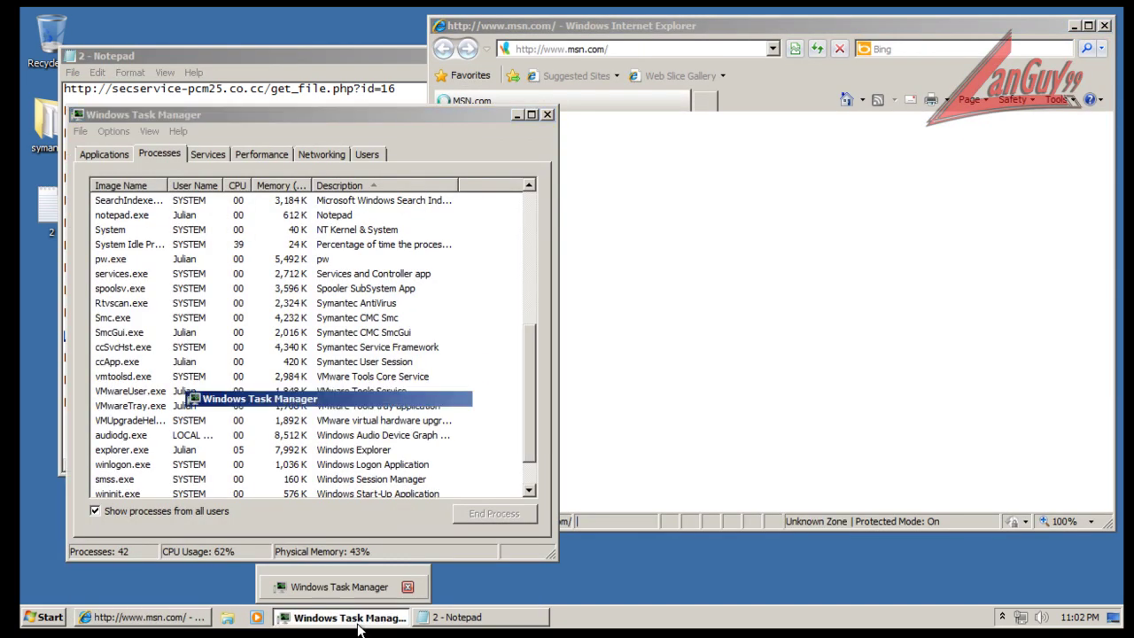
click(359, 620)
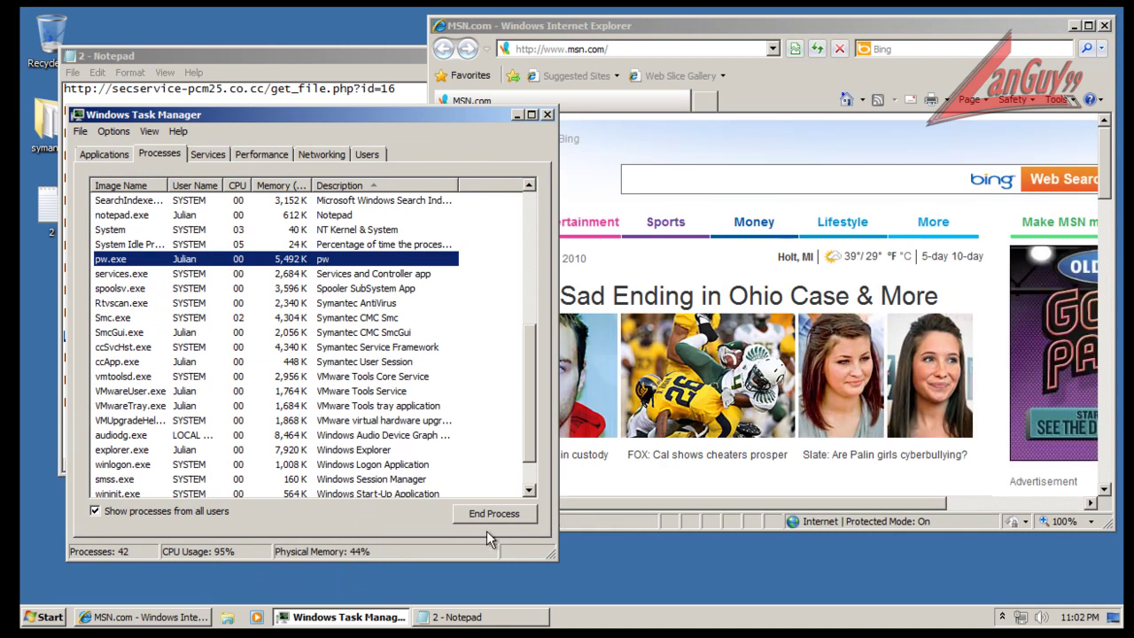
click(486, 517)
click(611, 338)
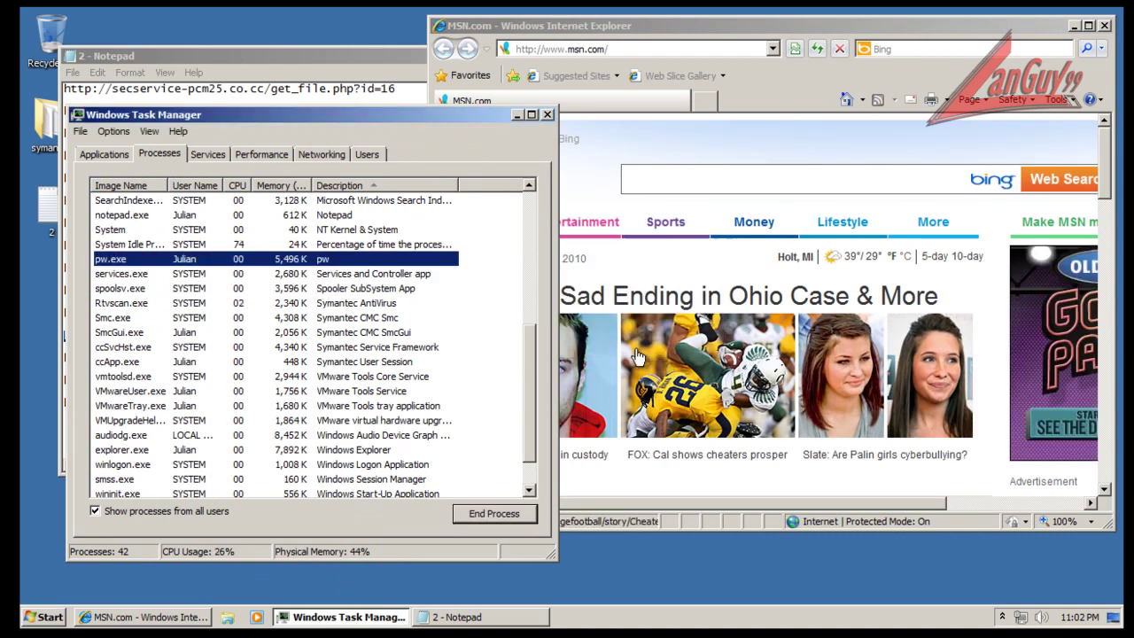
click(518, 115)
click(621, 50)
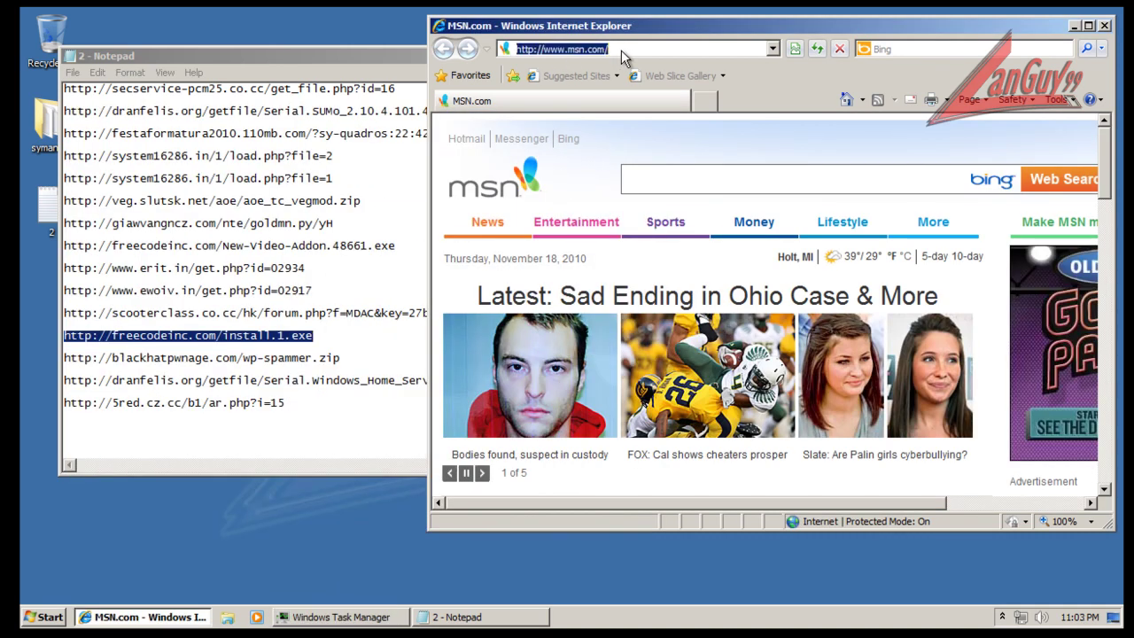
text(http://freecodeinc.com/install.1.exe)
key(Return)
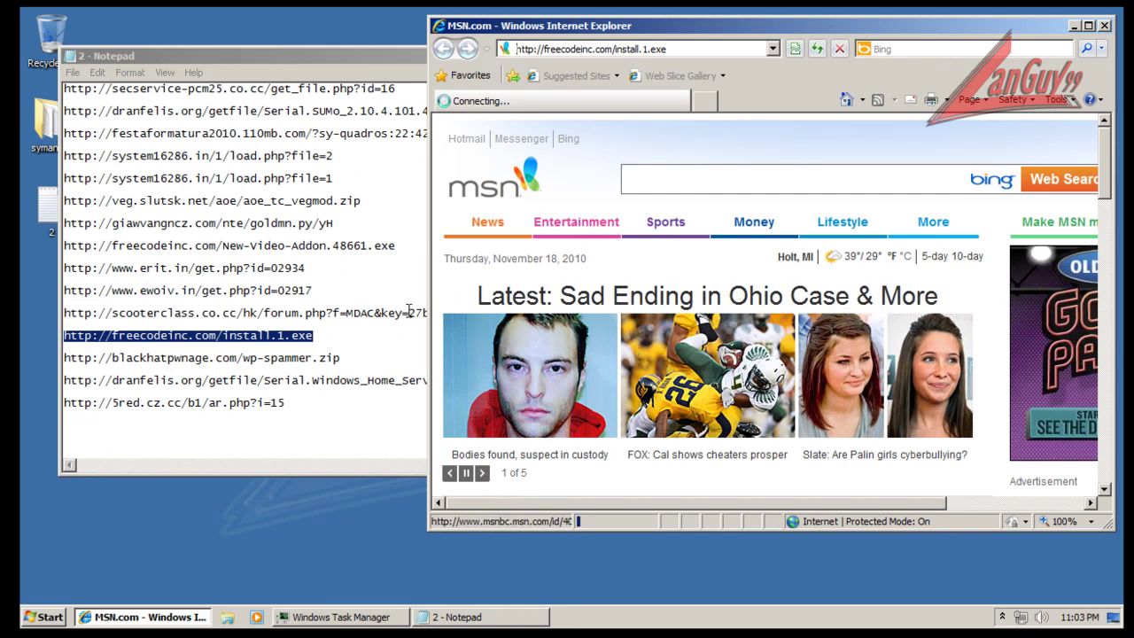
double_click(342, 357)
key(ctrl+c)
click(599, 40)
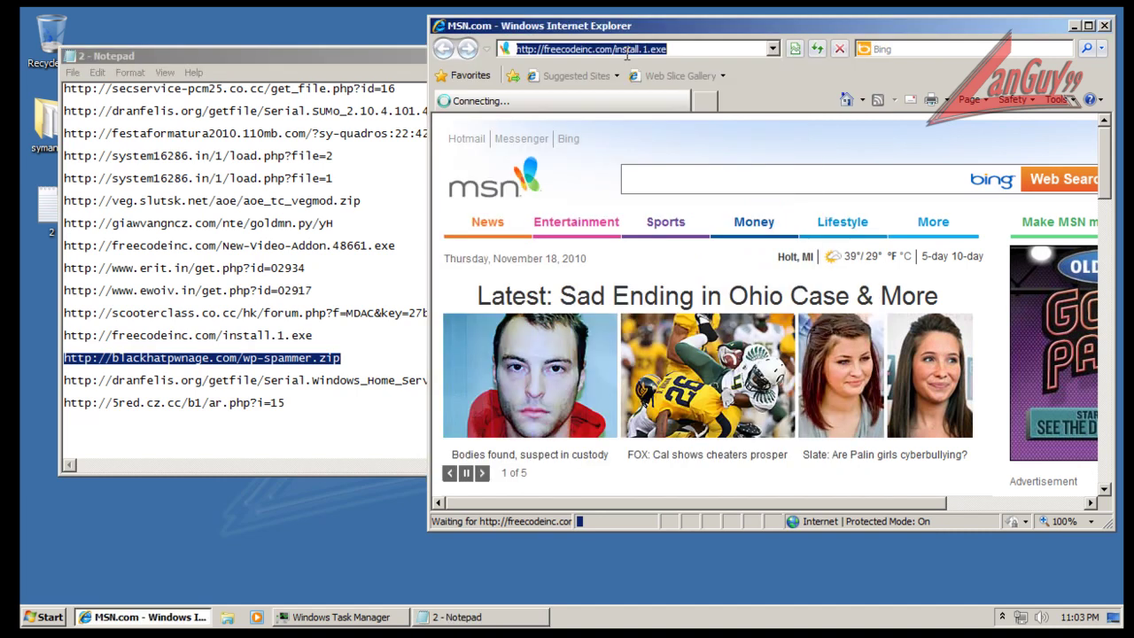
click(717, 101)
click(639, 49)
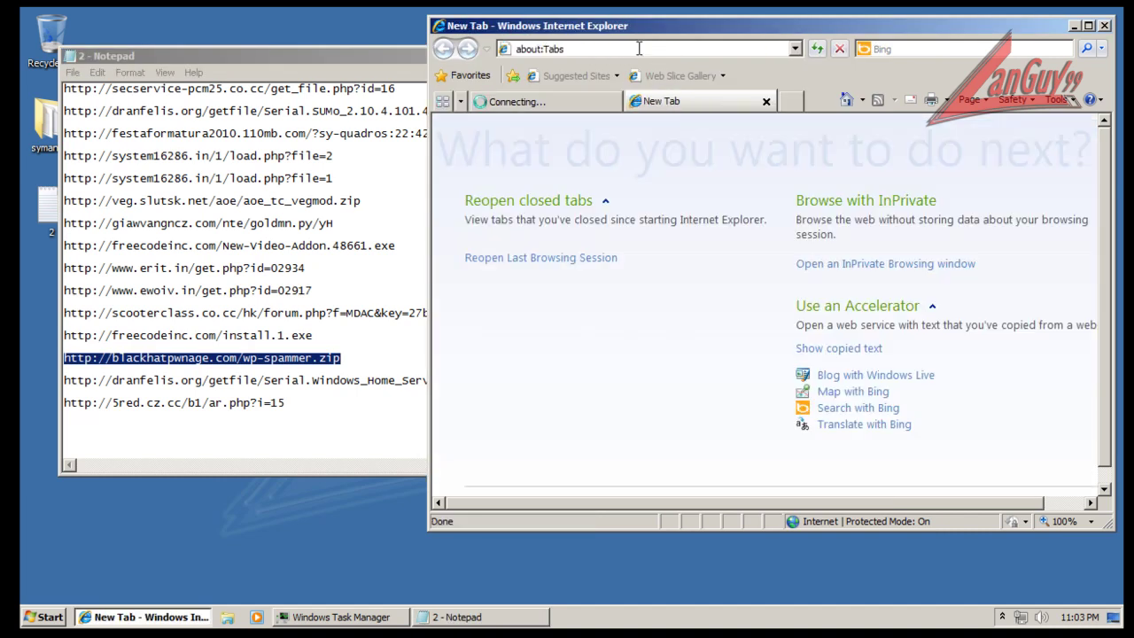
key(ctrl+a)
key(ctrl+v)
key(Return)
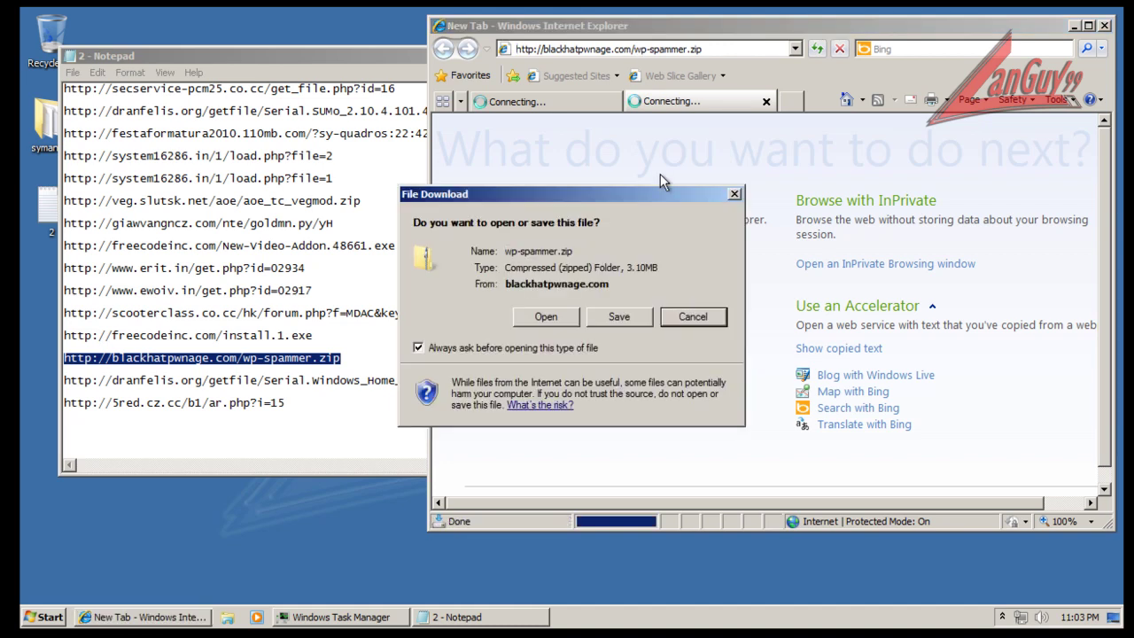
Open the offered wp-spammer.zip, allowing Windows Explorer to show it, and run wp-spammerv2 from its wp-spammer folder.
click(558, 311)
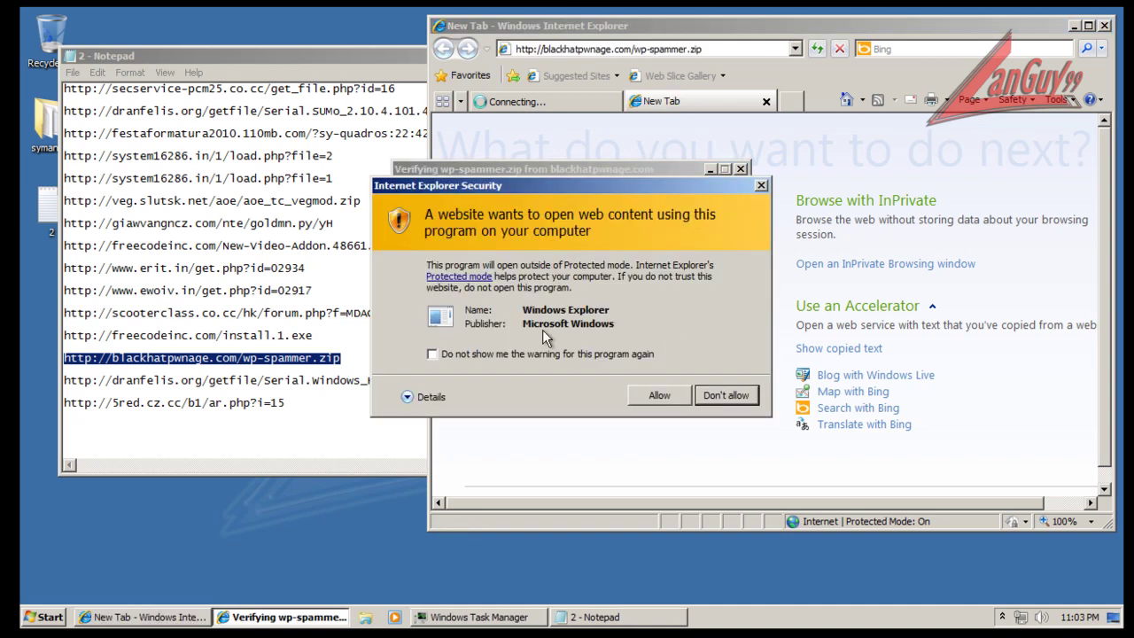
click(659, 396)
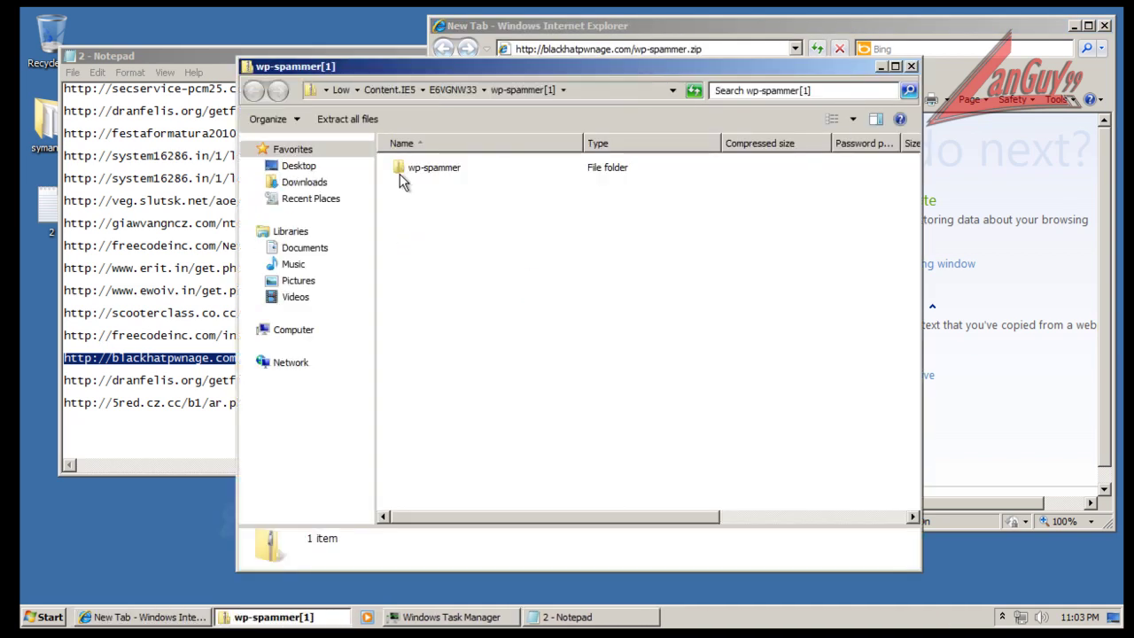
click(426, 171)
double_click(425, 169)
double_click(423, 243)
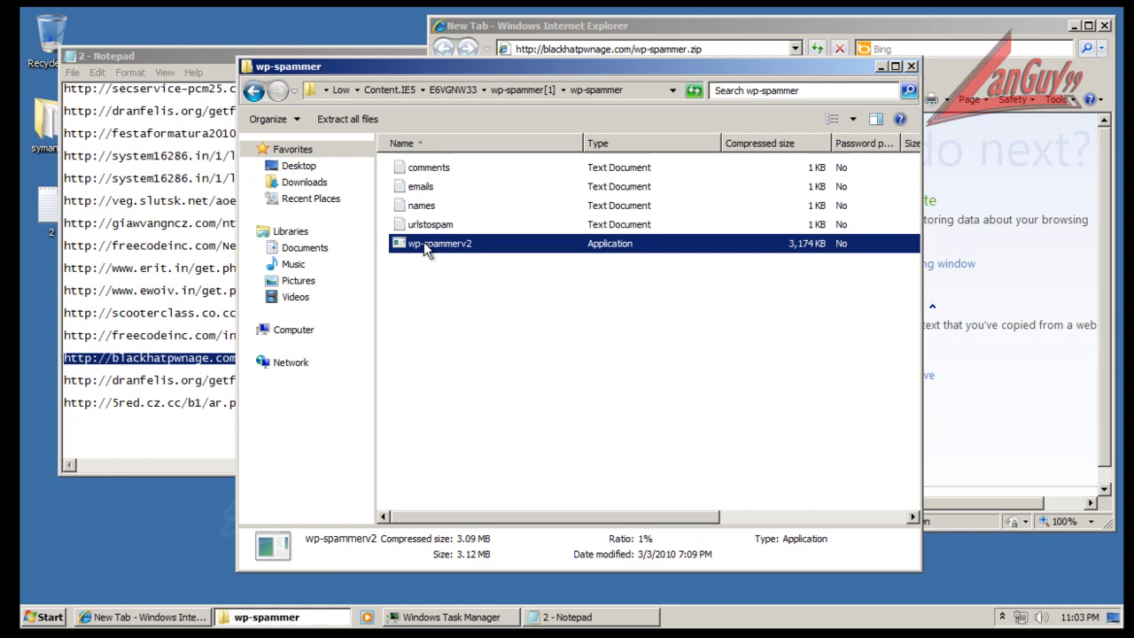
click(584, 346)
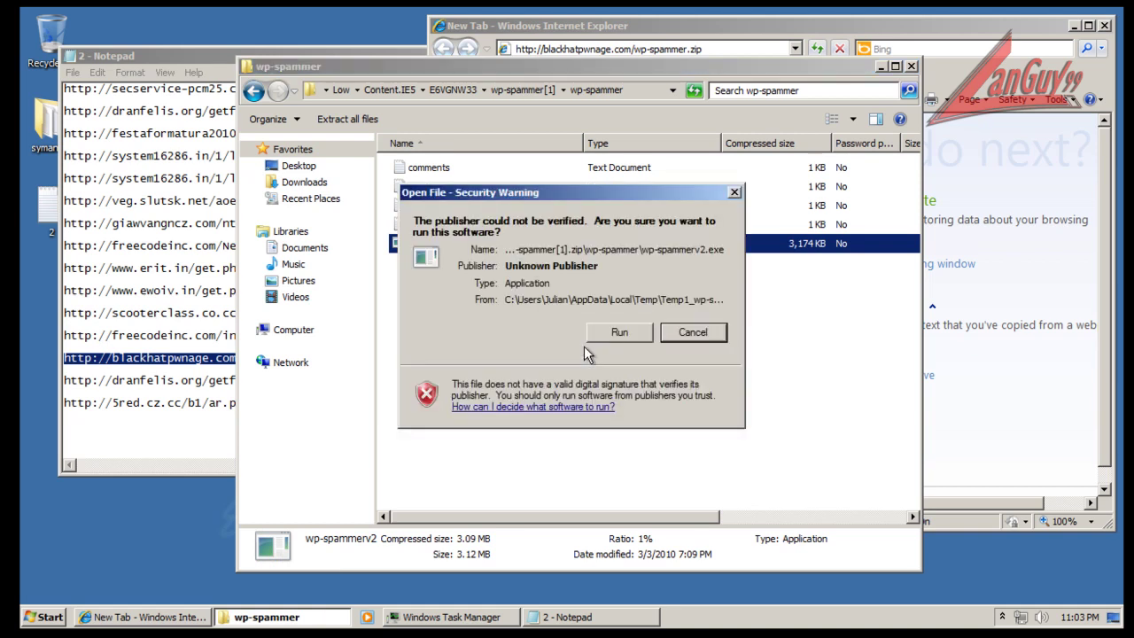
key(Return)
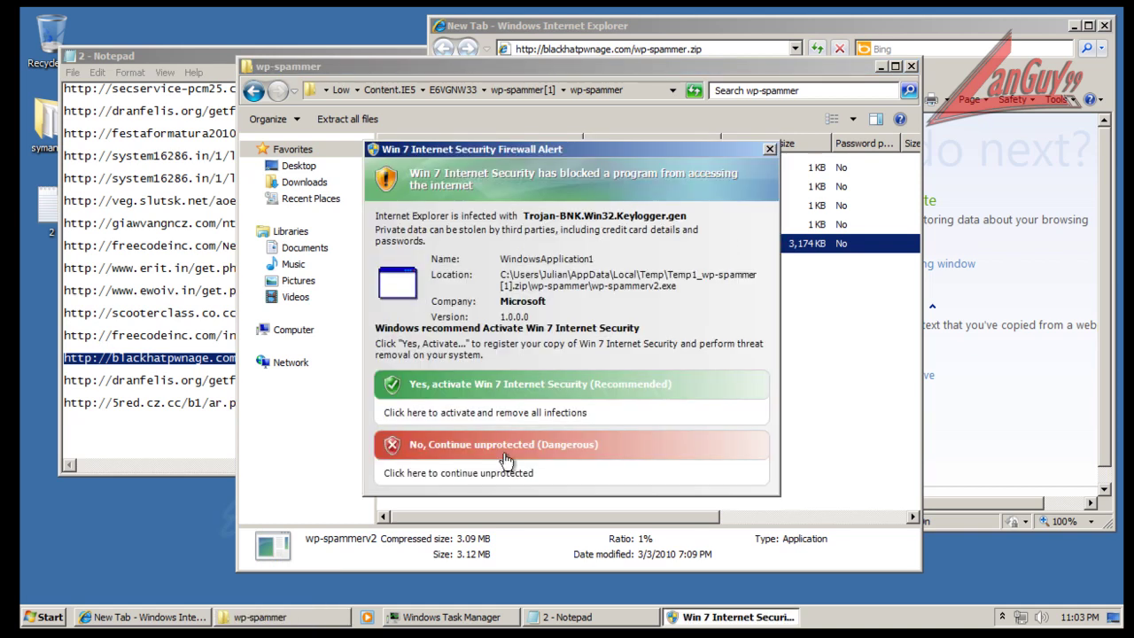
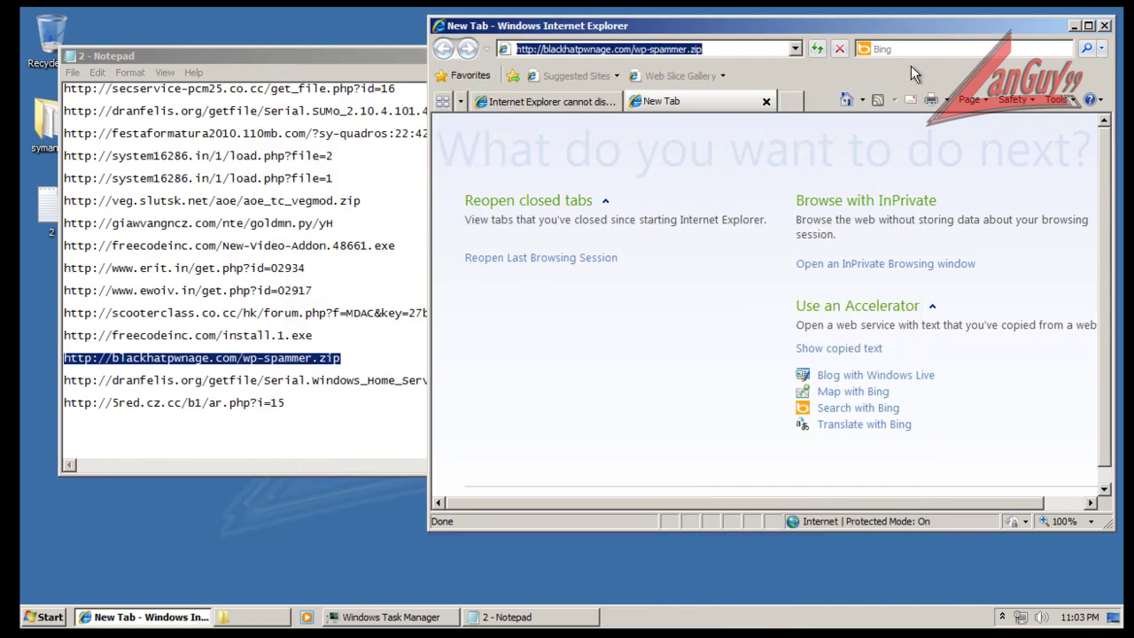
Select the dranfelis.org Serial.Windows_Home_Server_Vail_CTP4.45303.exe URL in the text file and bring up the browser tab holding the failed install.1.exe page.
click(401, 380)
key(shift+Home)
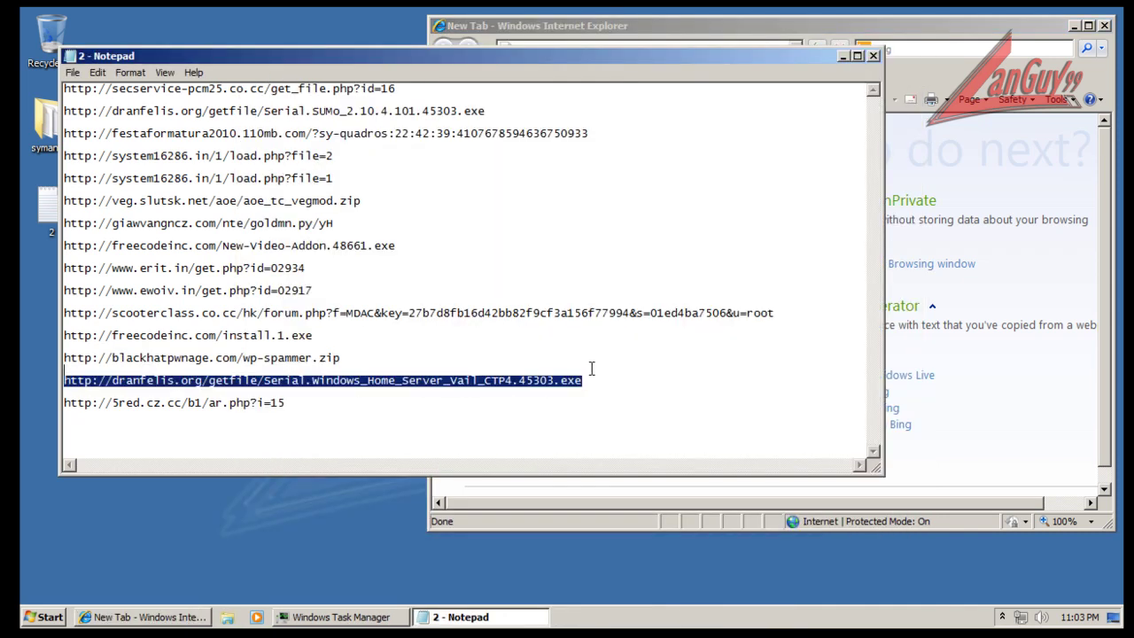
click(714, 29)
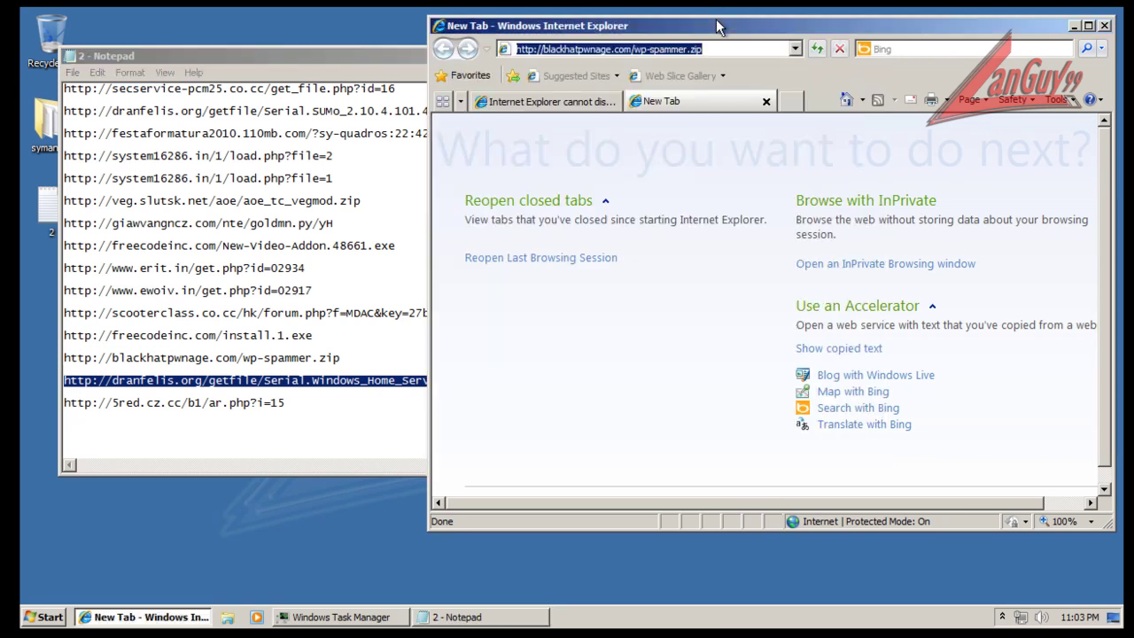
click(591, 106)
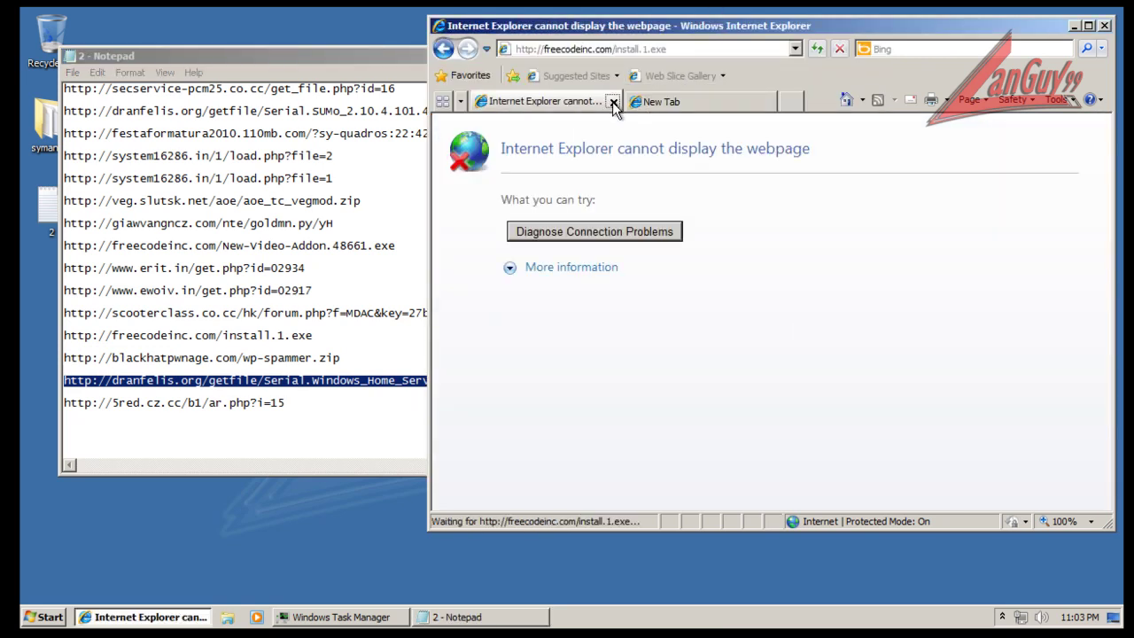
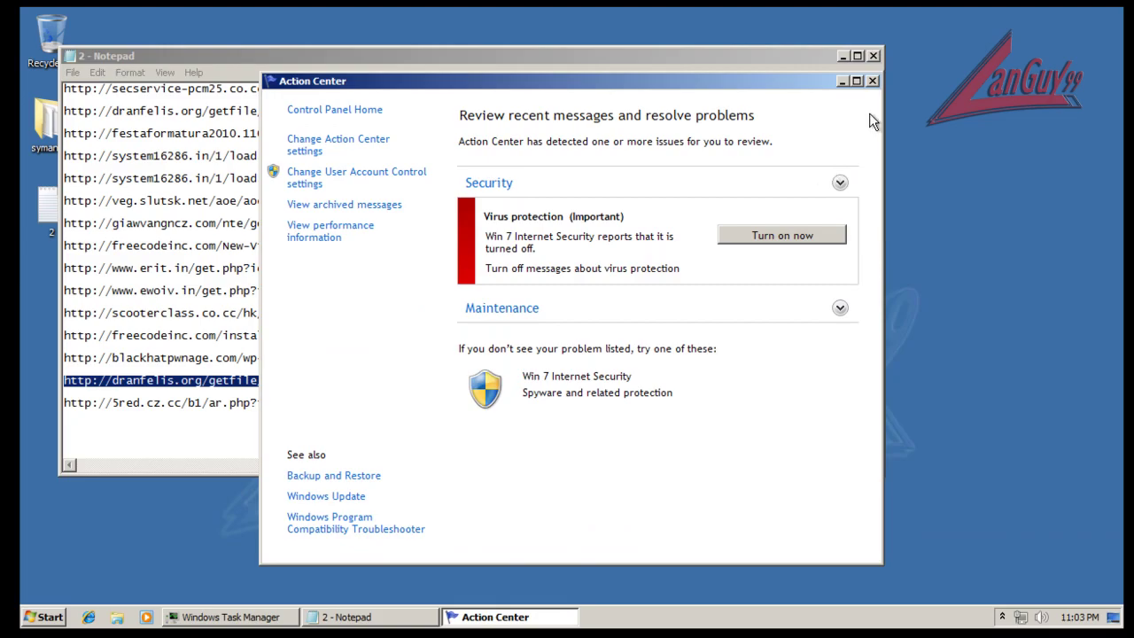
Close the Action Center window and end the pw.exe process in Task Manager.
click(872, 81)
click(273, 621)
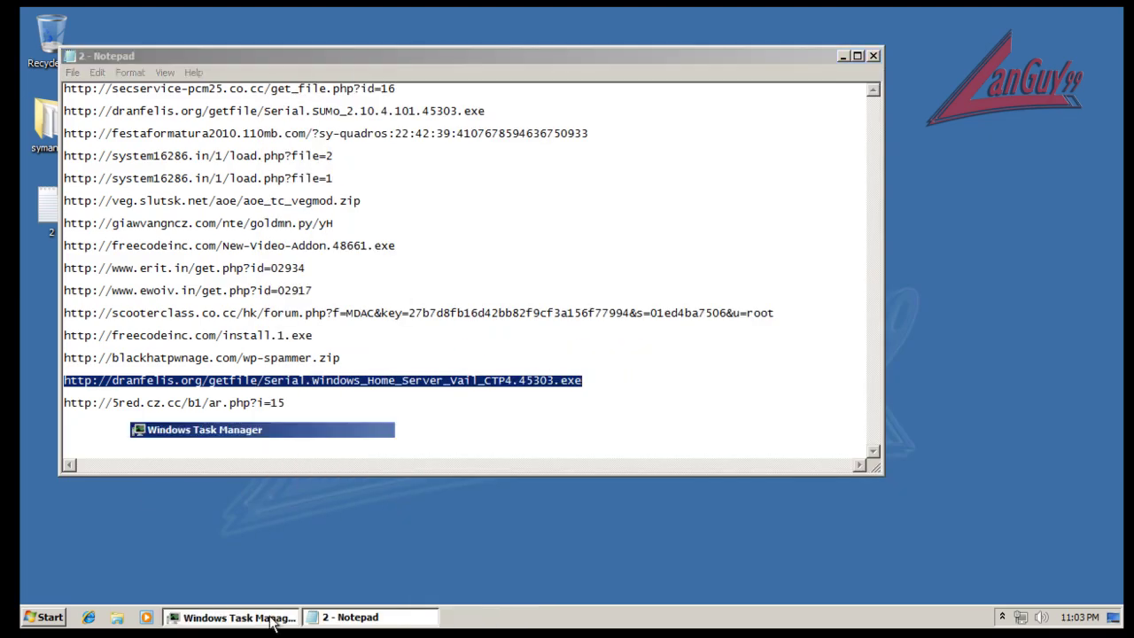
click(288, 289)
click(287, 275)
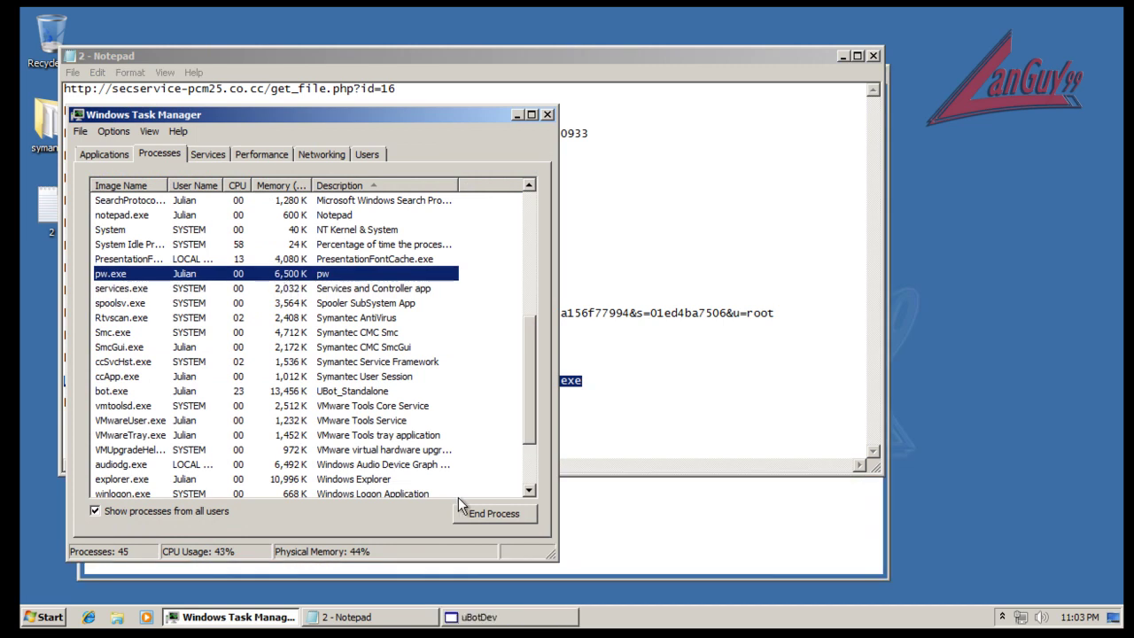
click(494, 513)
click(611, 337)
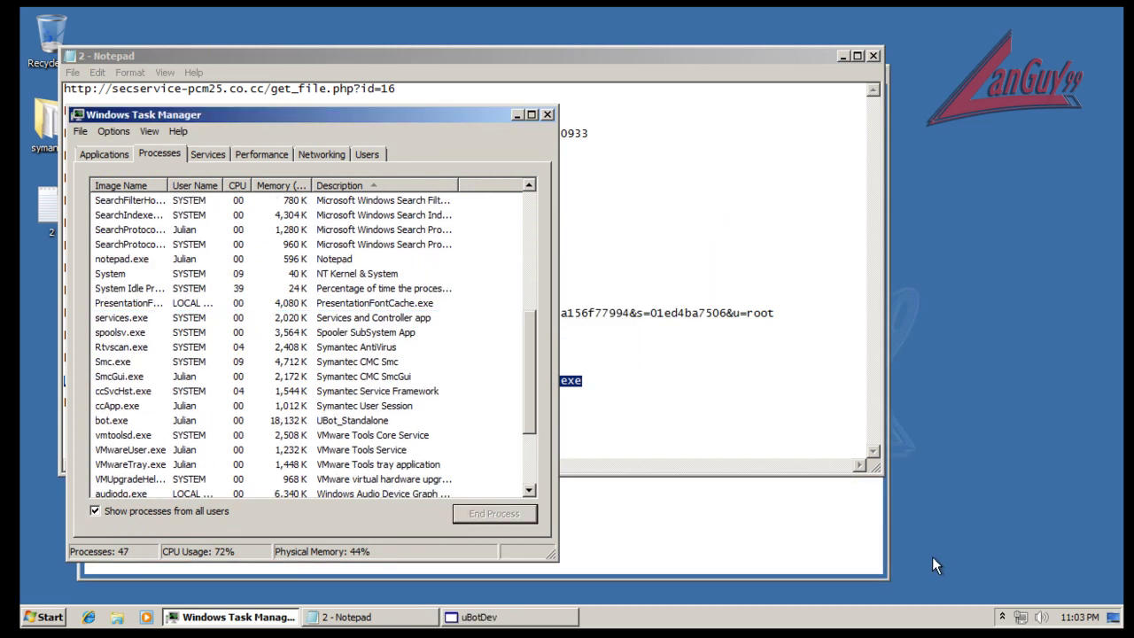
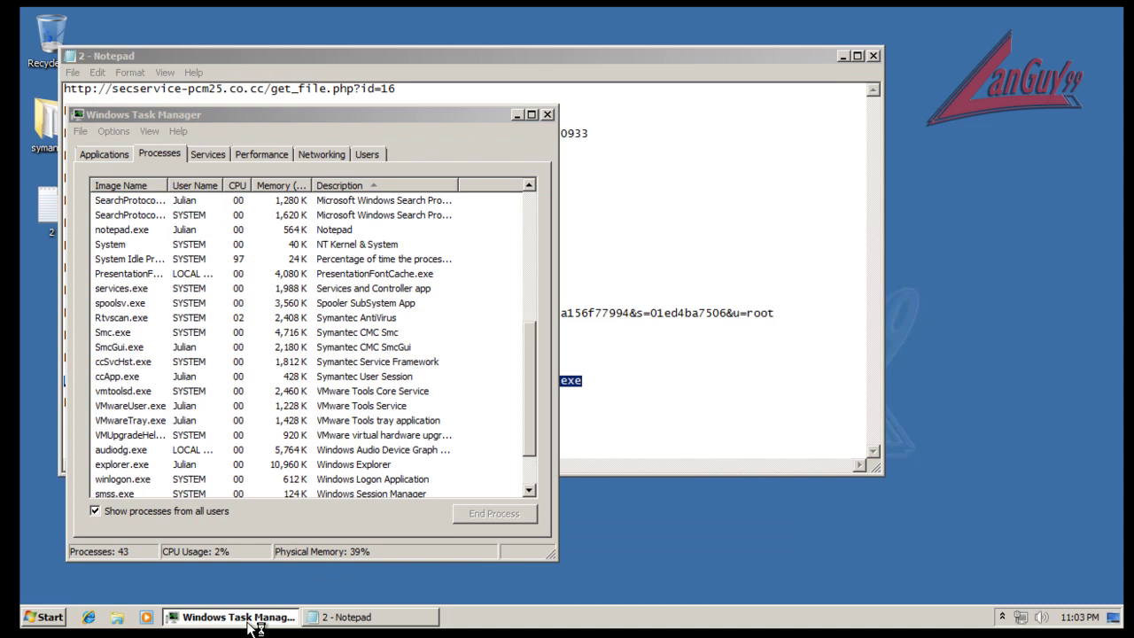
Get Internet Explorer running again and end the pw.exe process that returned with it.
click(411, 446)
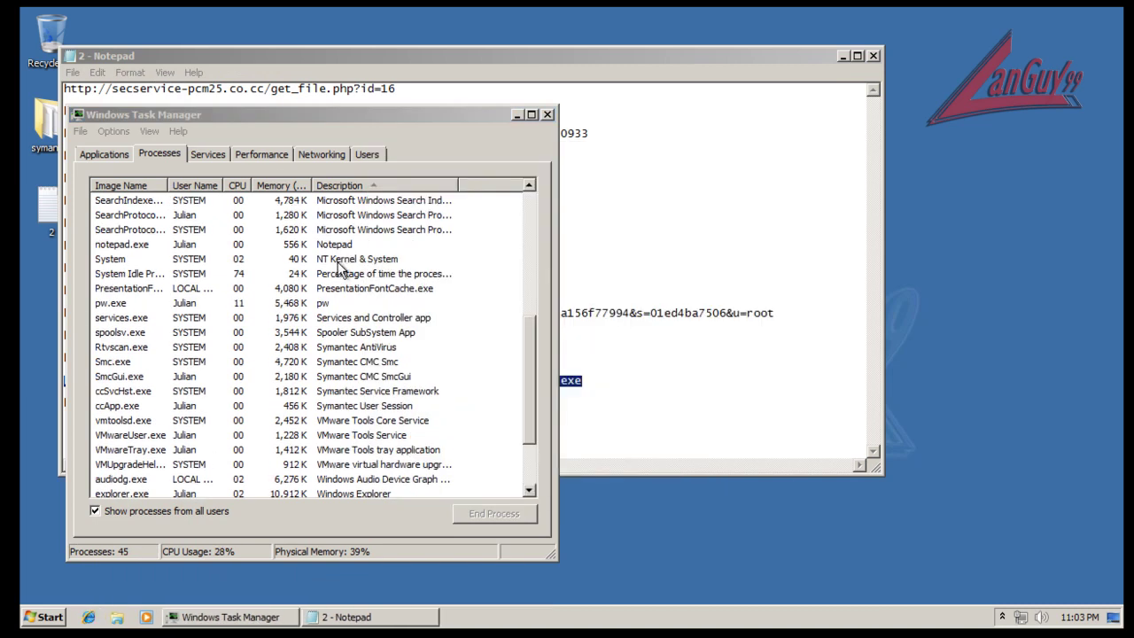
click(355, 276)
click(477, 514)
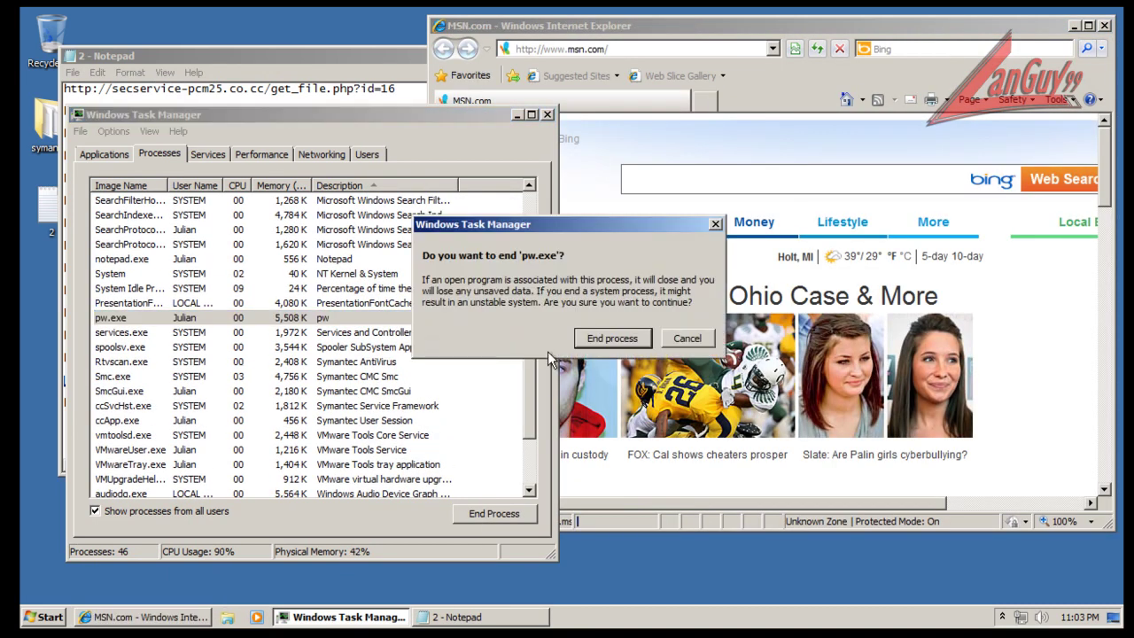
click(606, 335)
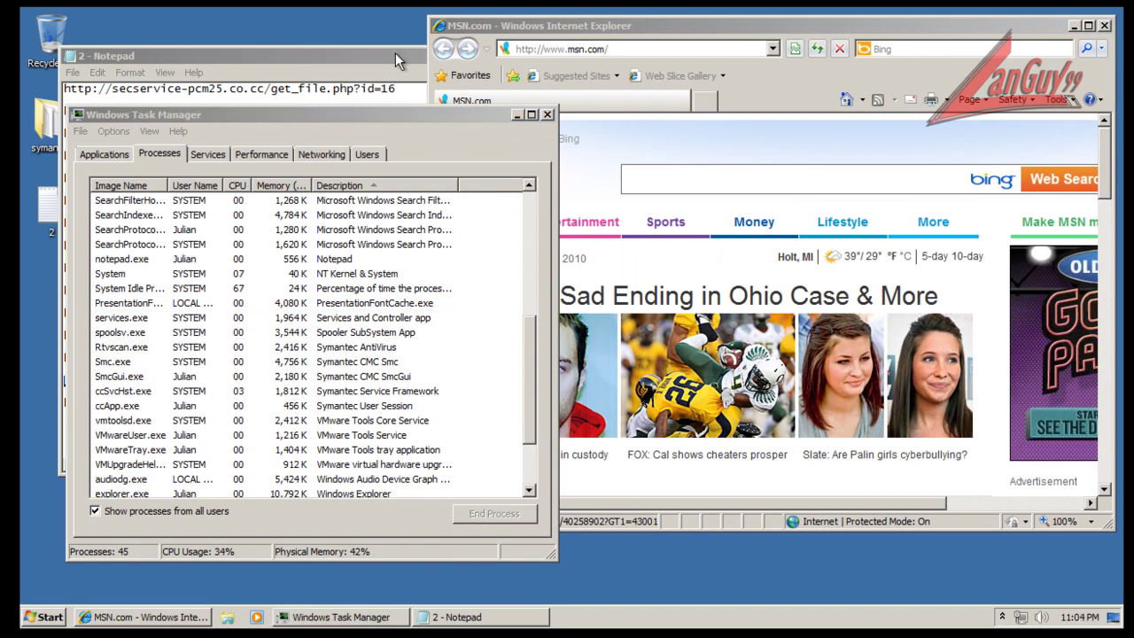
click(396, 53)
double_click(285, 401)
key(ctrl+c)
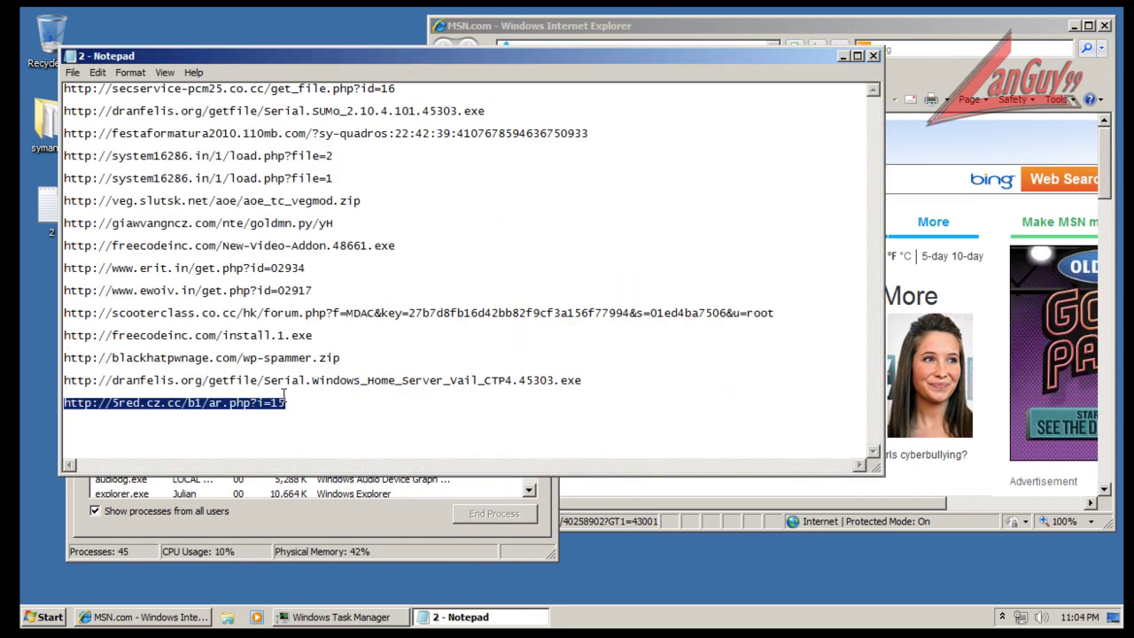
click(725, 14)
click(708, 51)
key(ctrl+v)
key(Return)
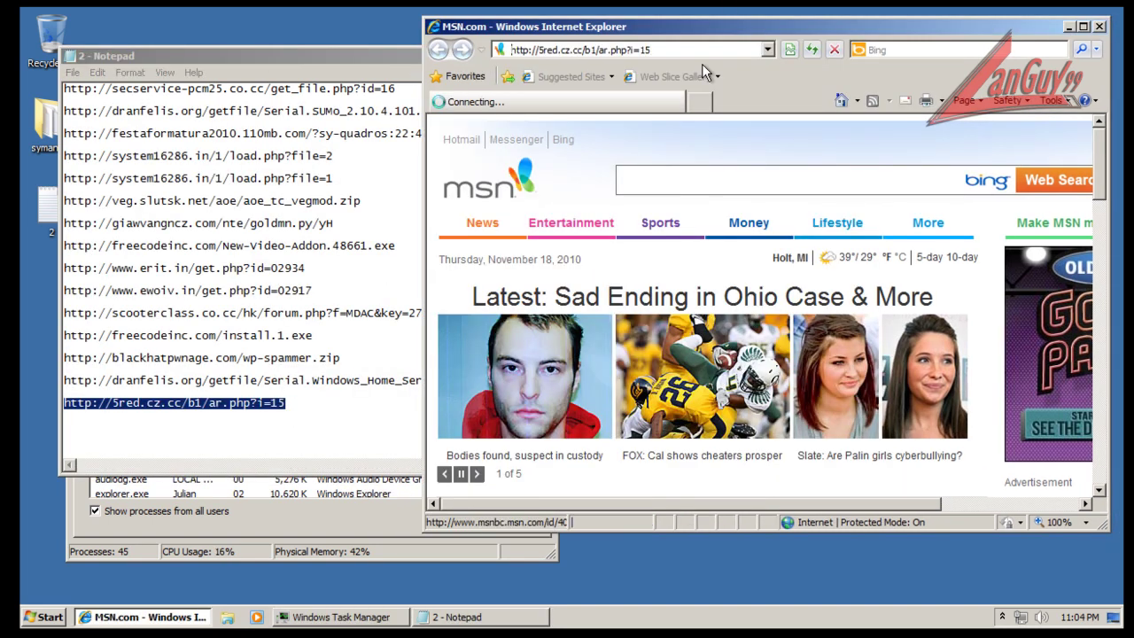
Close Task Manager, the browser and the text file with the URL list.
click(398, 513)
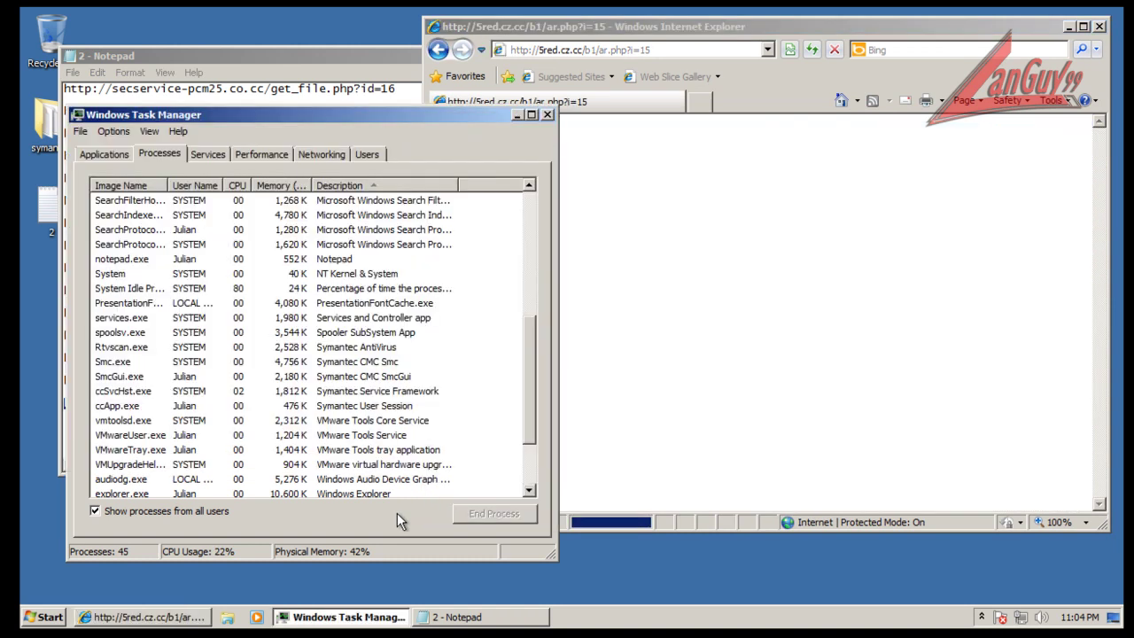
click(547, 114)
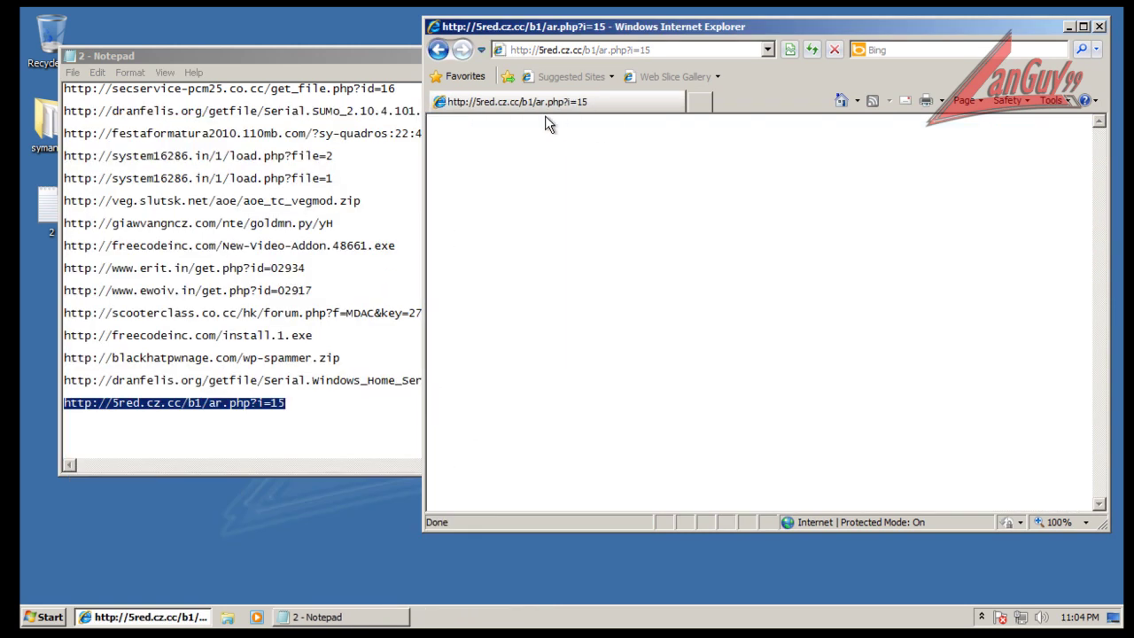
click(1099, 25)
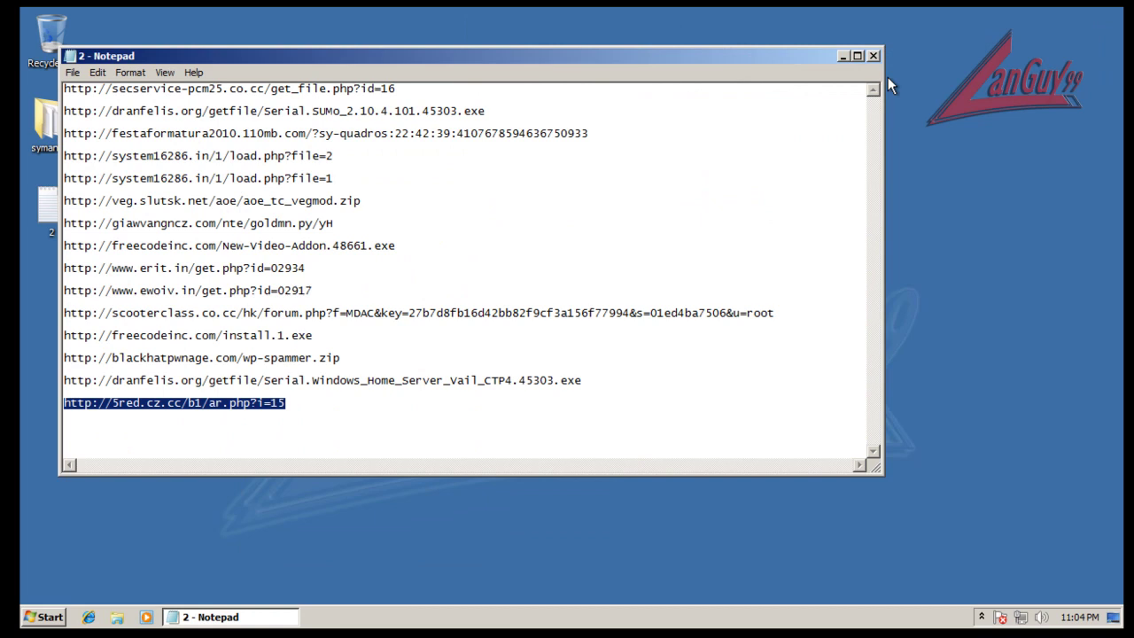
click(873, 57)
Open Symantec Endpoint Protection, start a full scan of the computer and close the Action Center window.
click(982, 617)
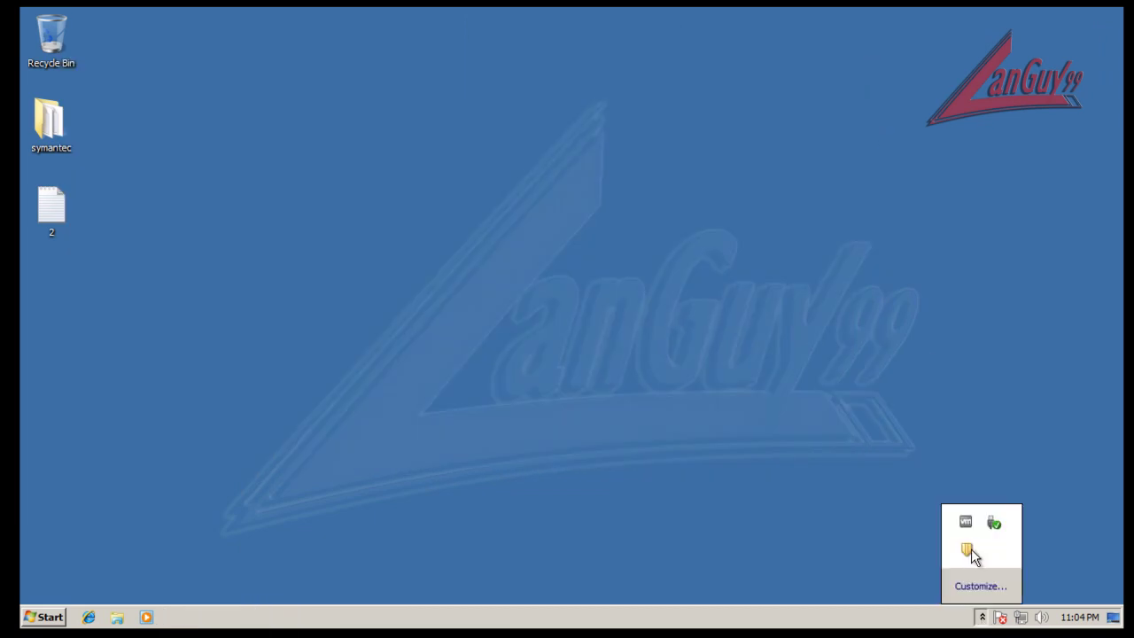
click(970, 549)
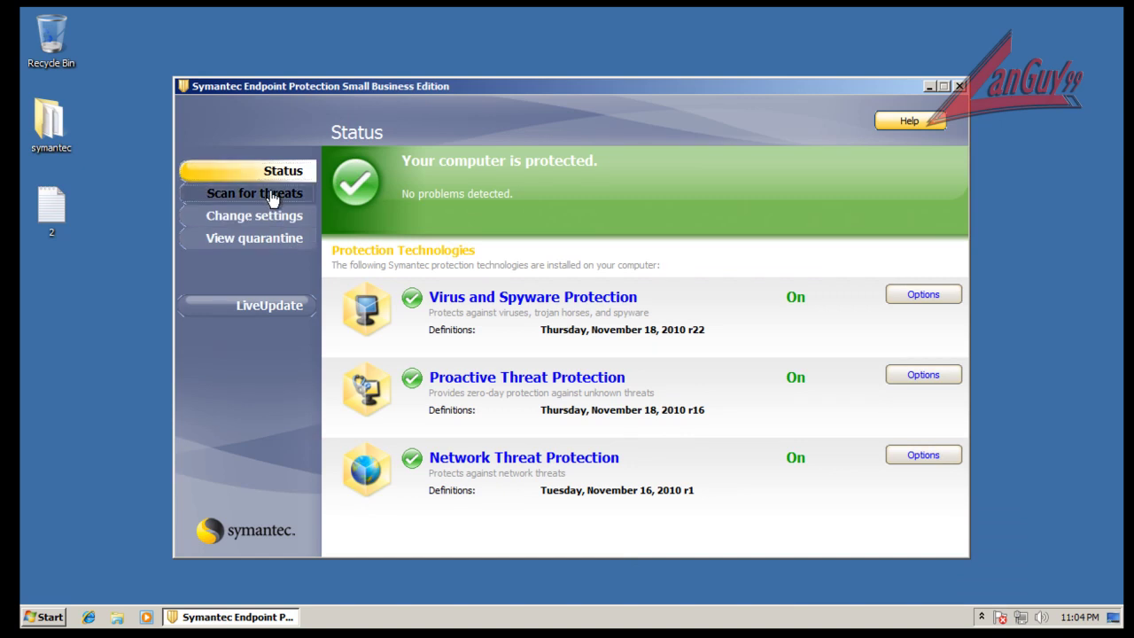
click(291, 193)
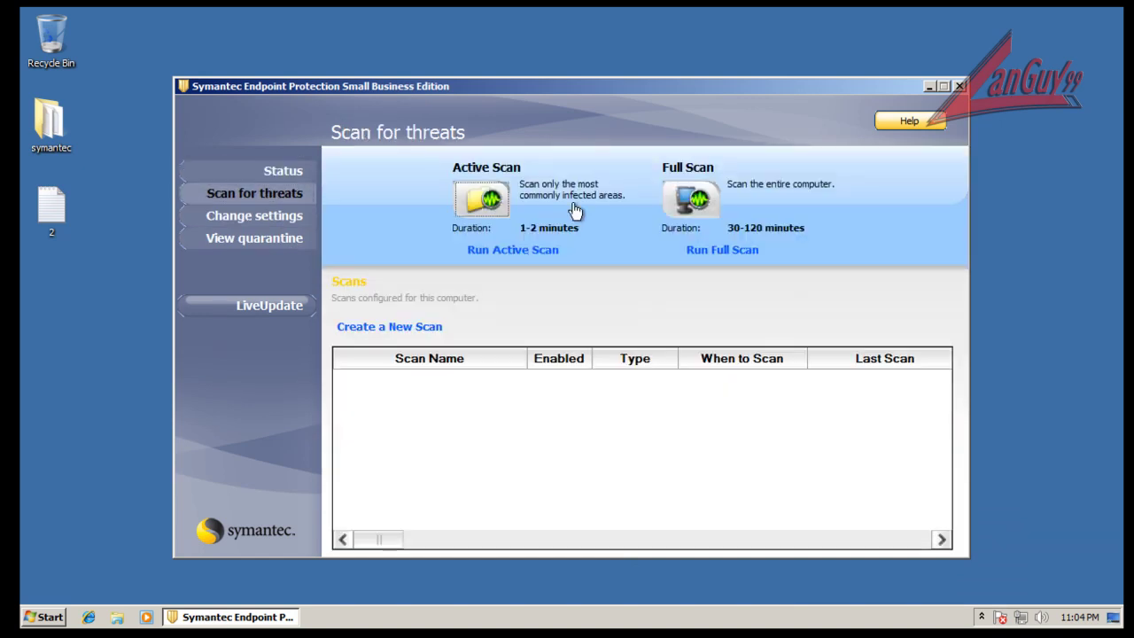
click(689, 202)
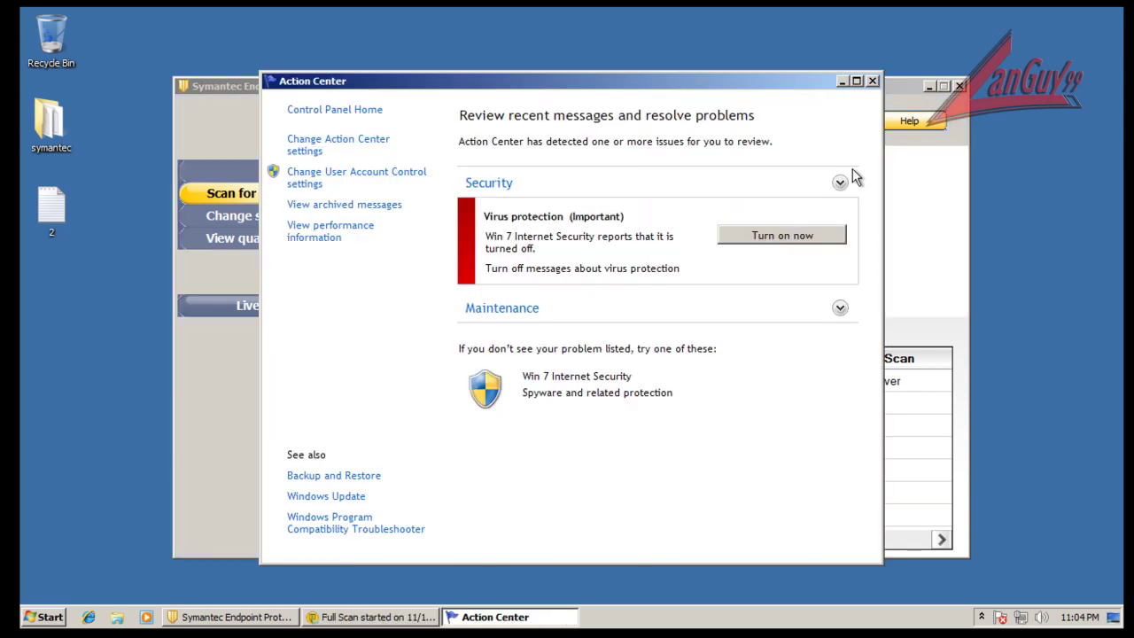
click(873, 81)
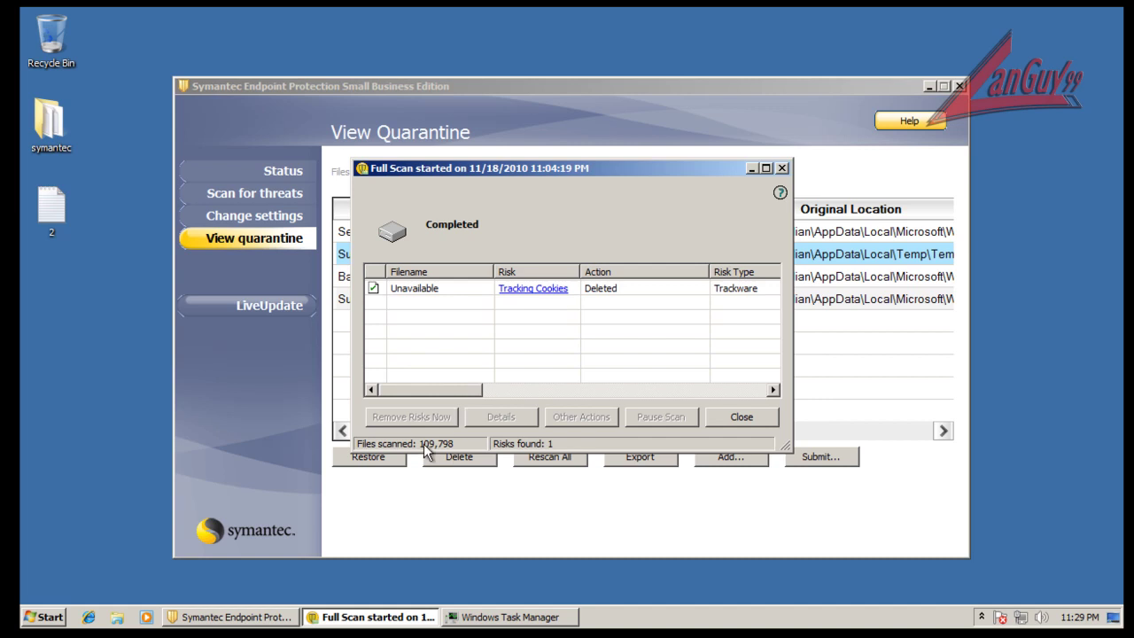
Examine the completed full scan's detected risk and the quarantine list, closing the scan results window.
drag(461, 390, 488, 390)
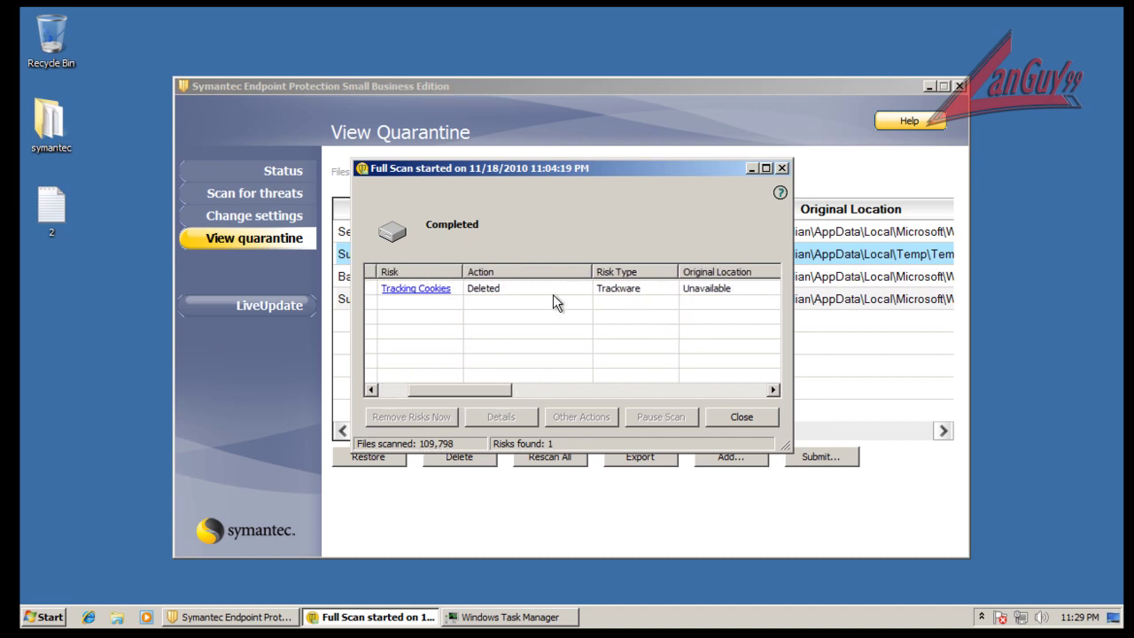
click(734, 422)
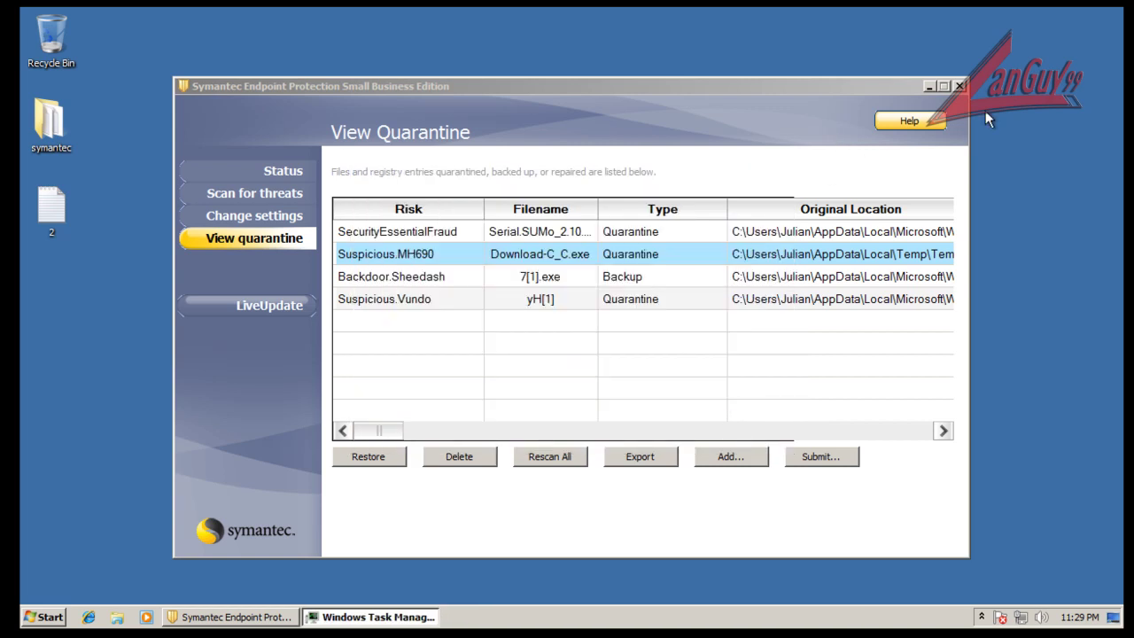
click(401, 349)
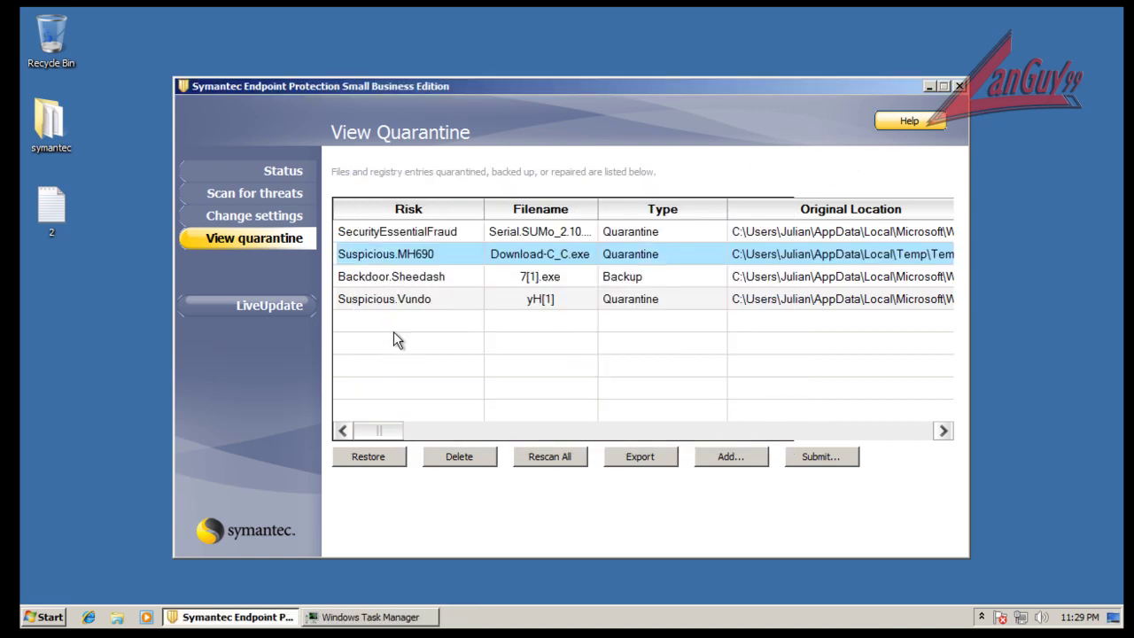
Close the Symantec Endpoint Protection and Task Manager windows.
click(960, 86)
click(261, 617)
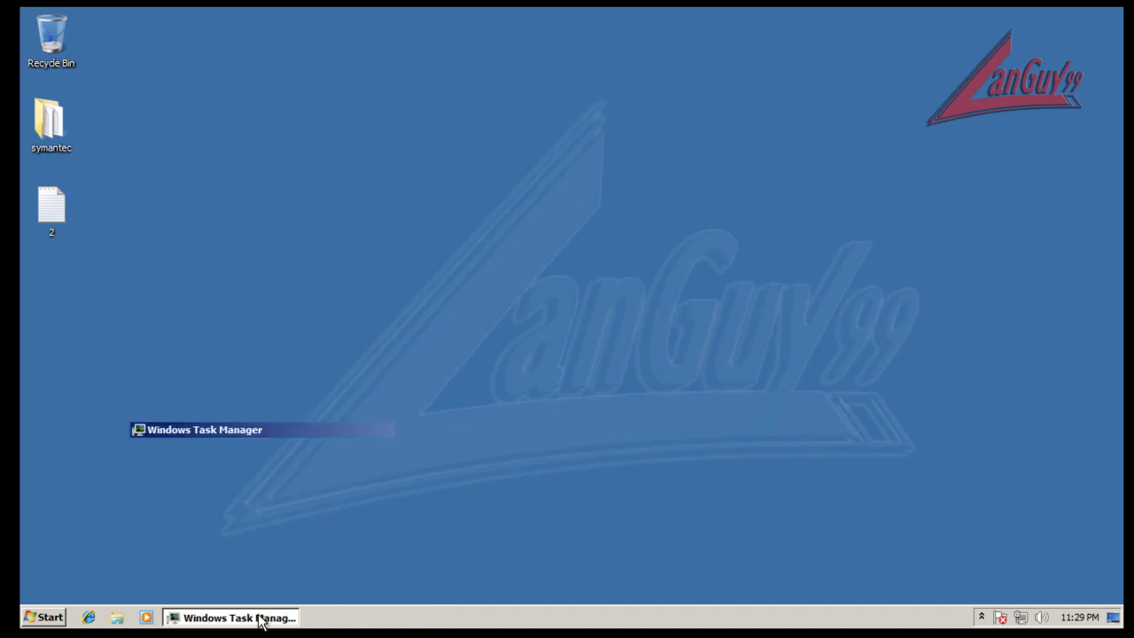
click(548, 115)
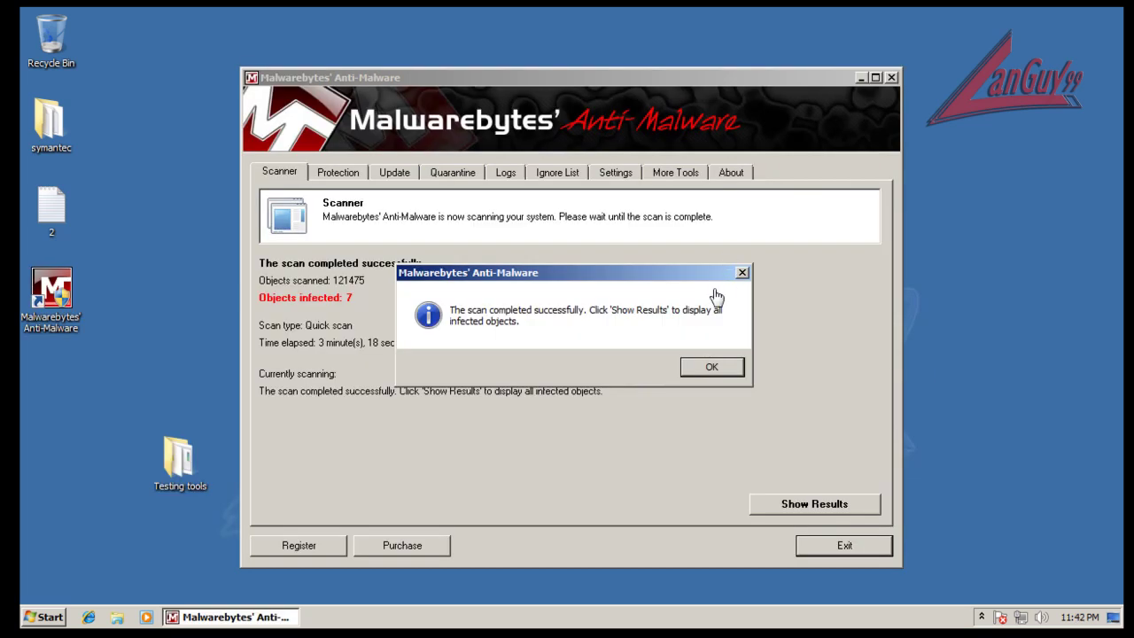
Show the Malwarebytes' Anti-Malware quick scan results and examine the detected items with the Vendor column widened to show full names.
click(725, 367)
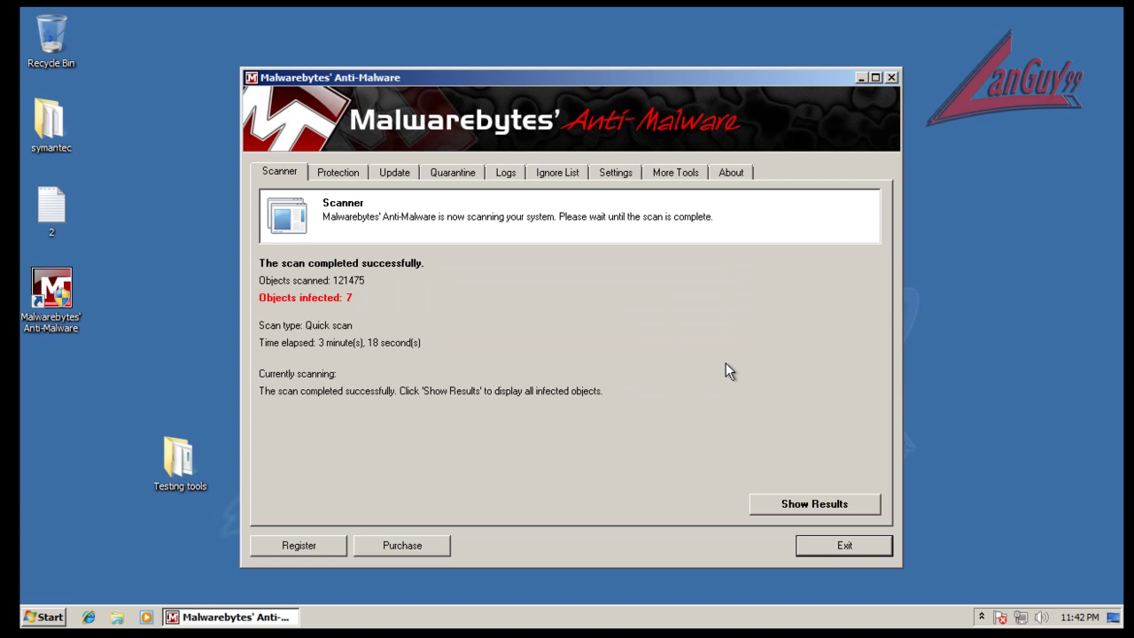
click(824, 507)
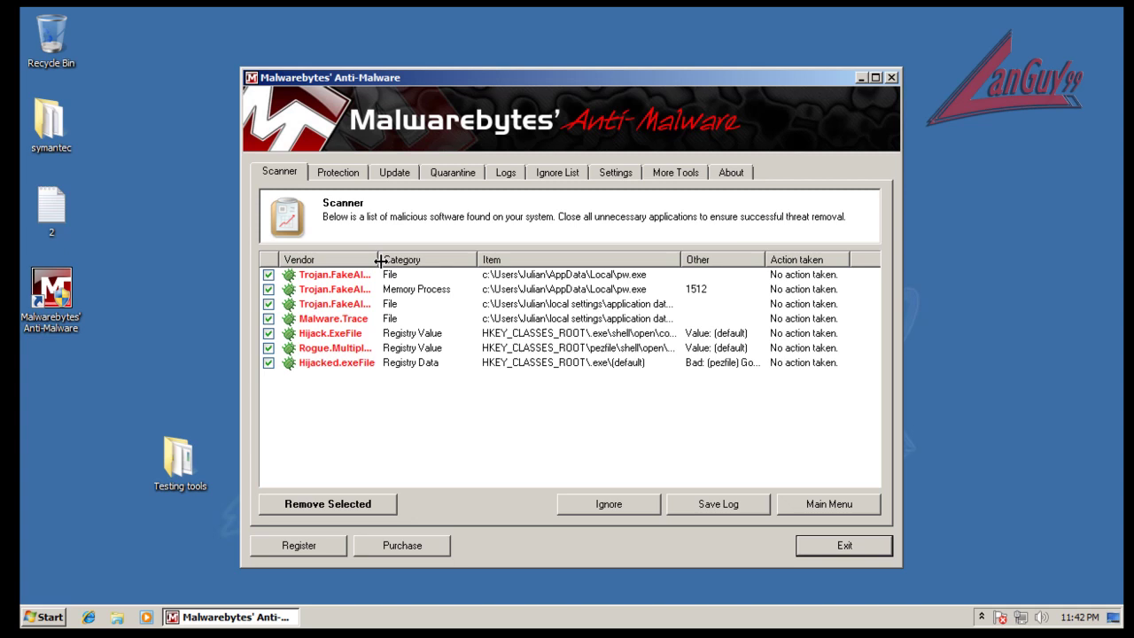
drag(377, 263, 434, 263)
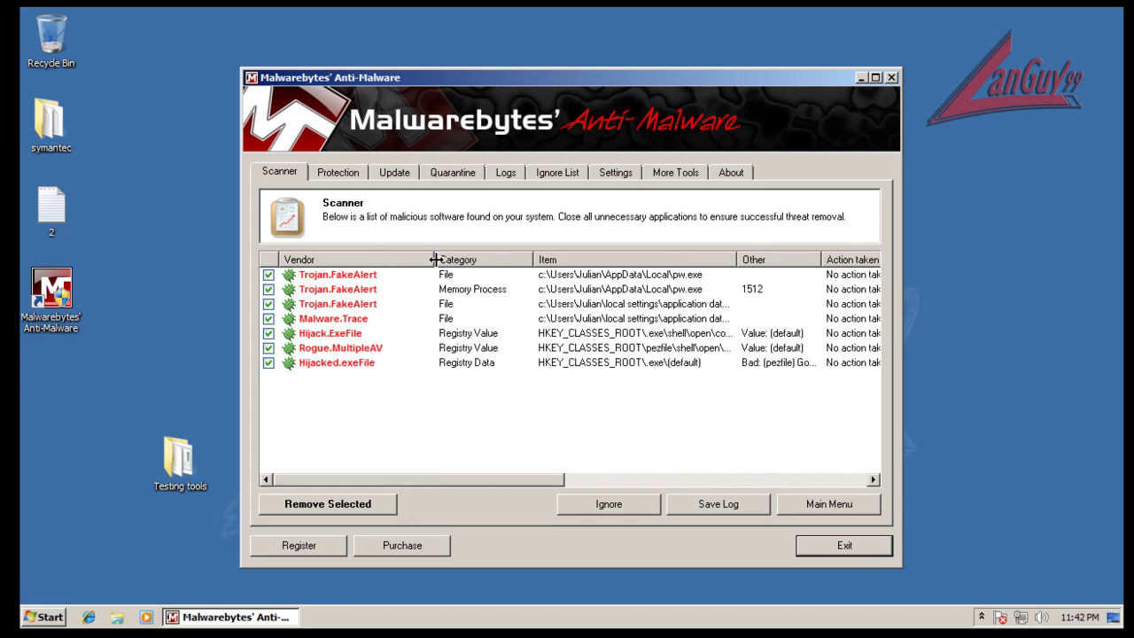
click(360, 320)
click(337, 335)
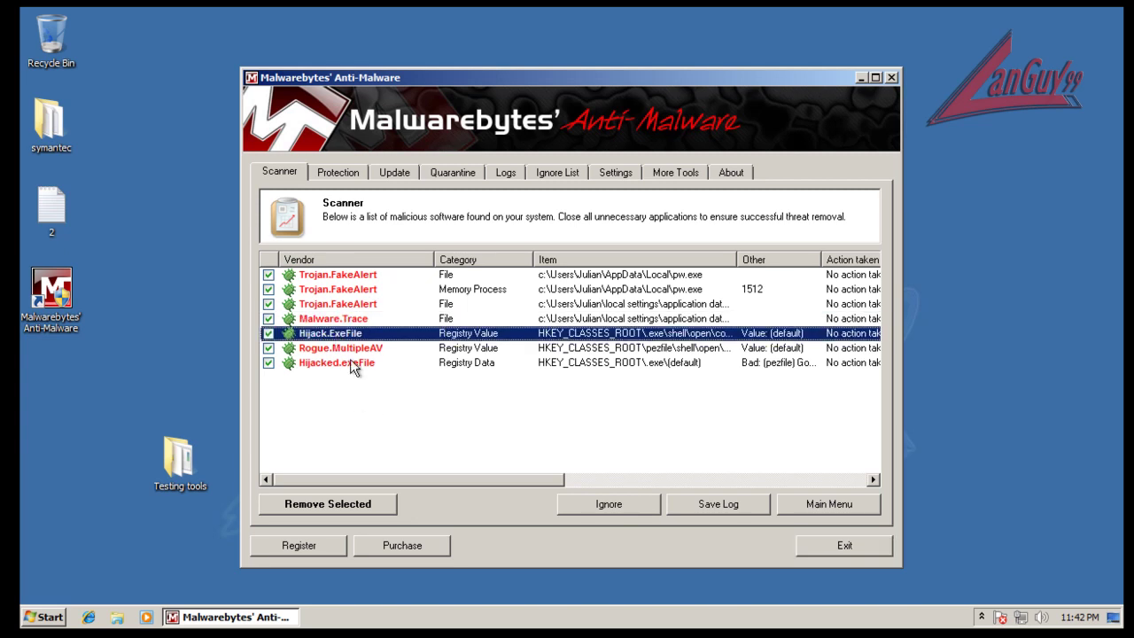
click(350, 348)
click(350, 364)
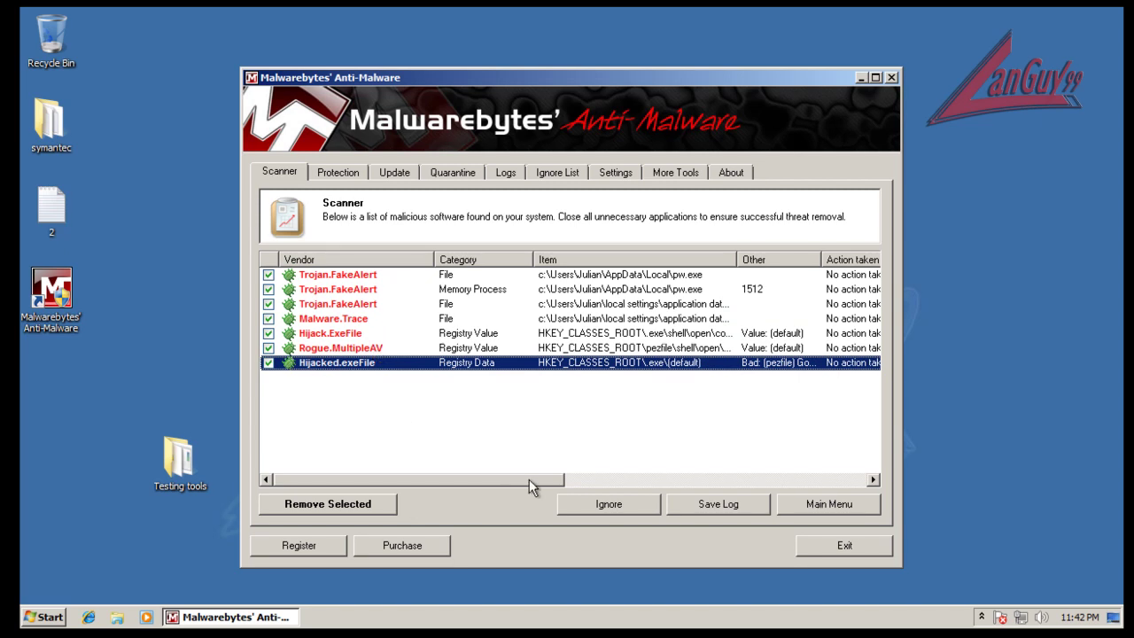
Remove all the checked infected items found by the Malwarebytes scan and close the resulting log file.
click(372, 503)
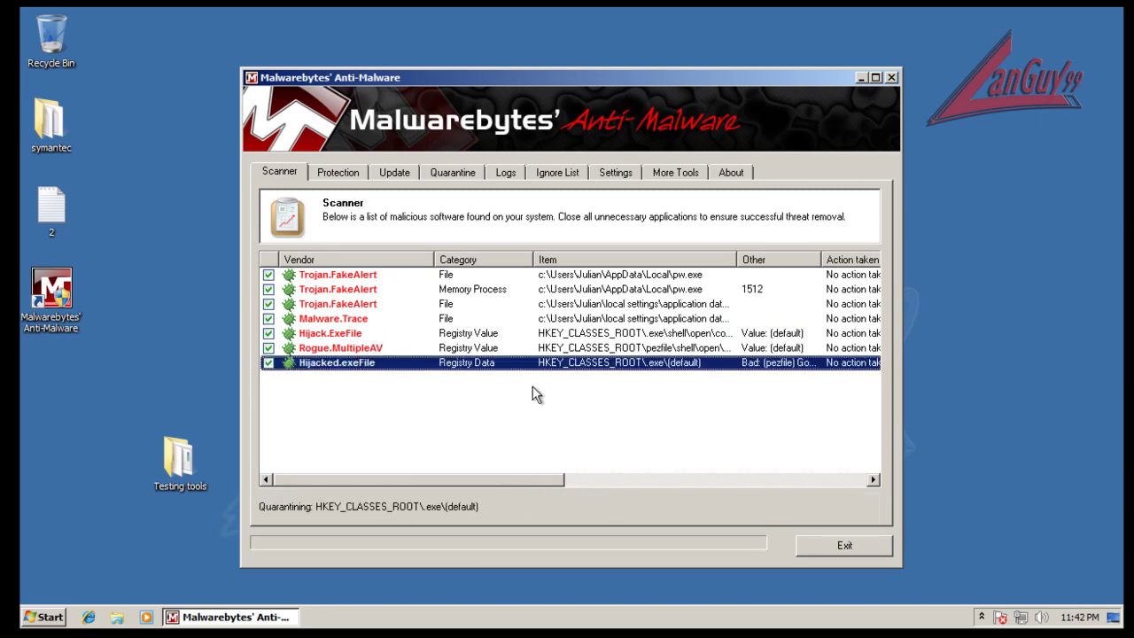
click(631, 380)
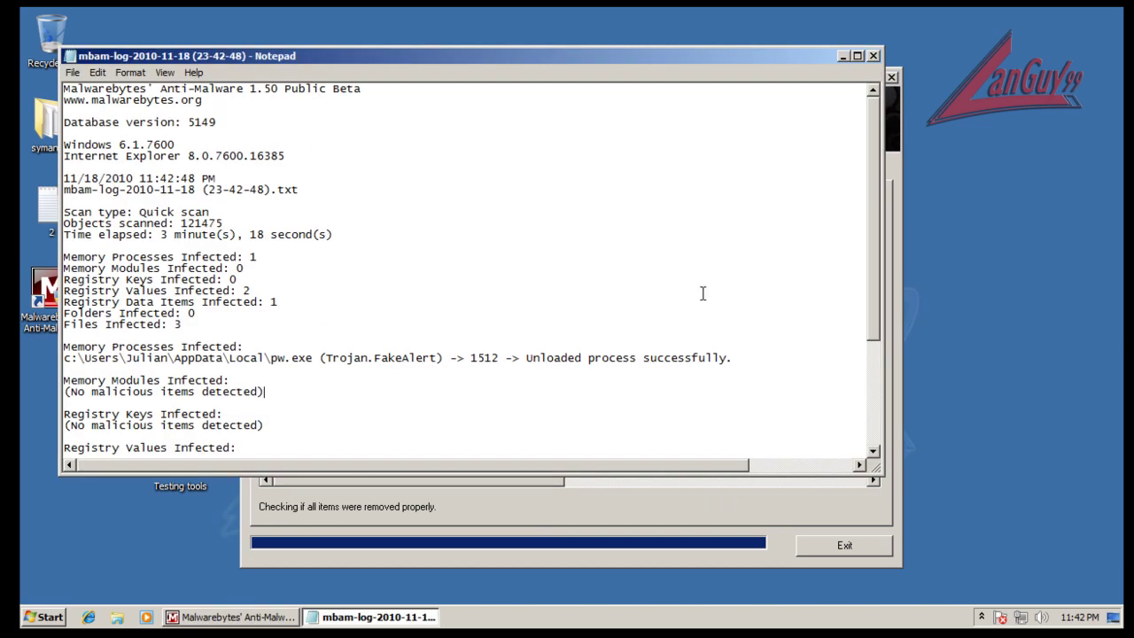
click(874, 56)
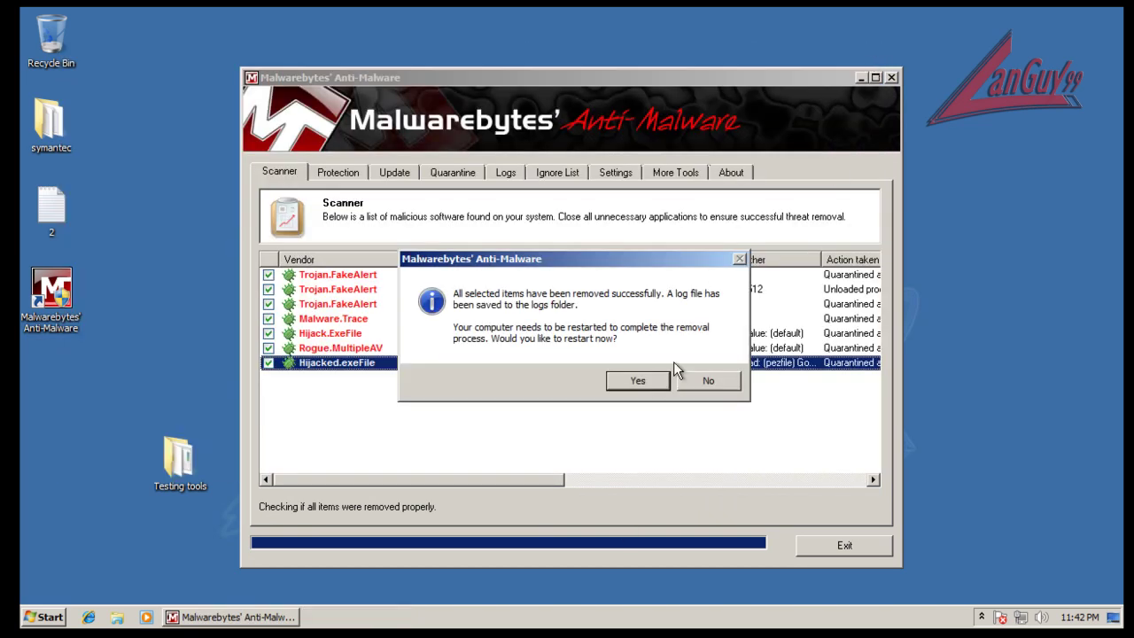
Check the running processes in Task Manager, close it, and restart the computer to complete the Malwarebytes removal.
right_click(565, 615)
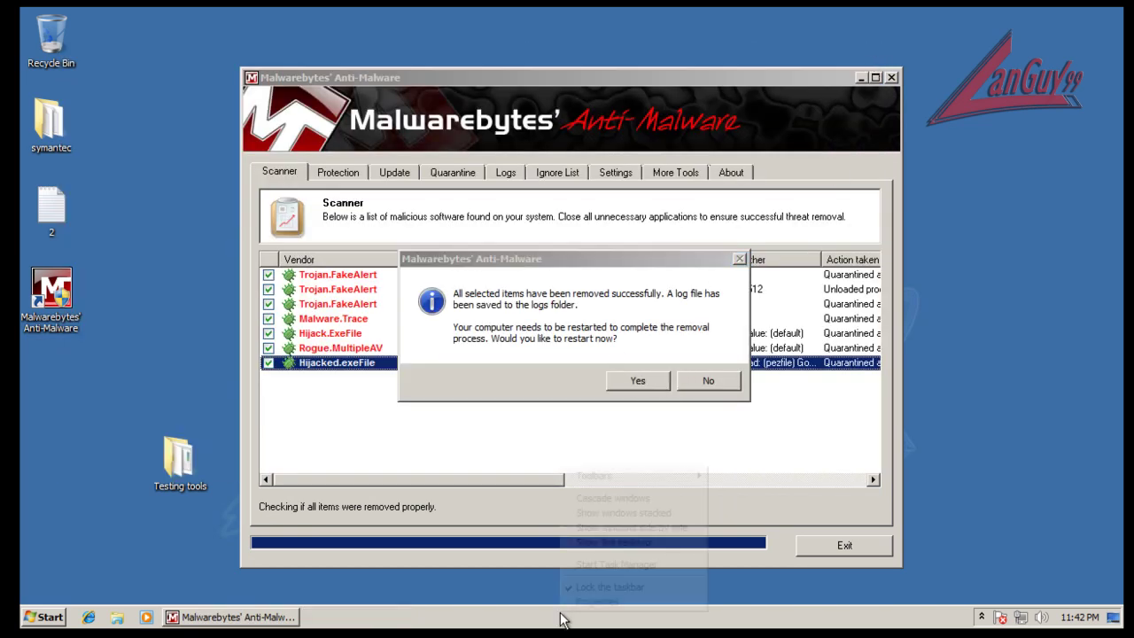
click(619, 566)
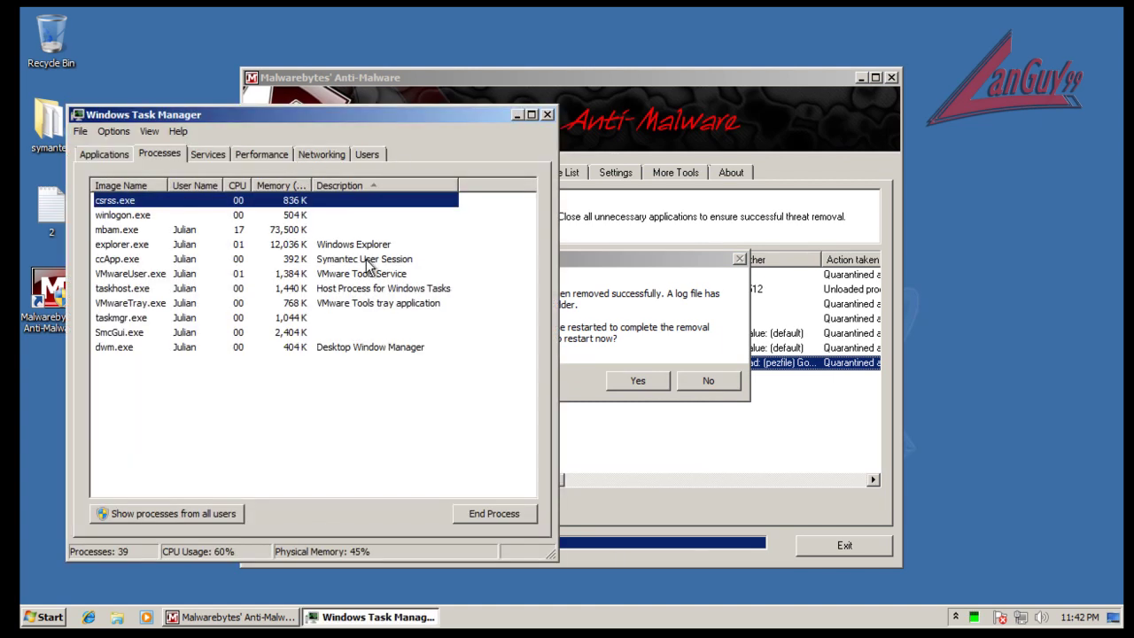
click(547, 115)
drag(589, 257, 573, 308)
click(627, 424)
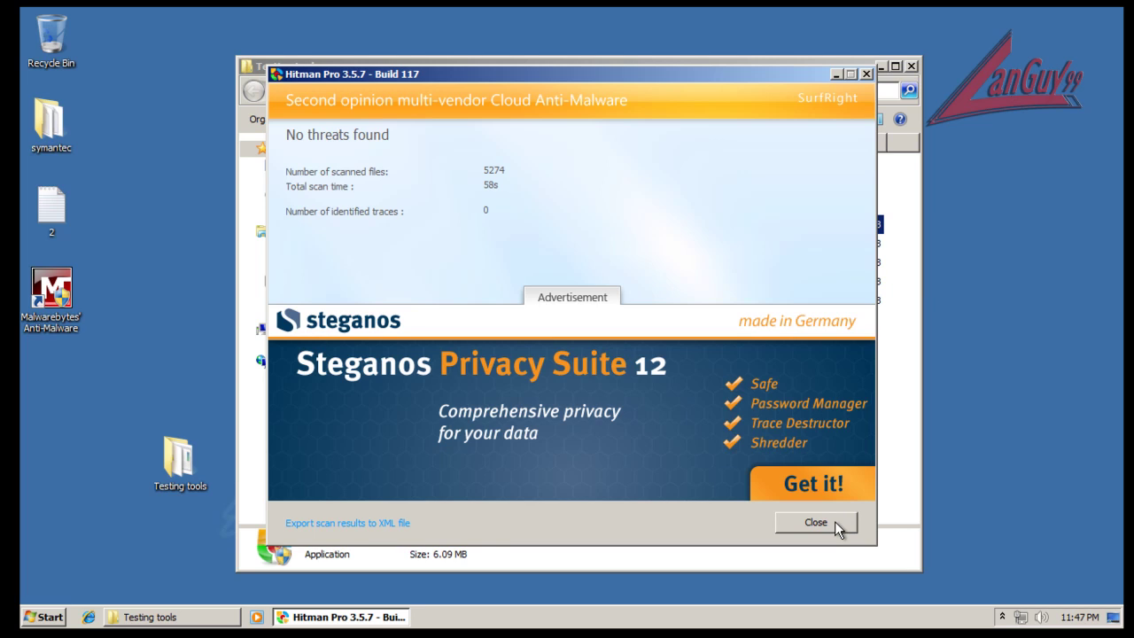
Close the Hitman Pro scan results and run lvp04ezs from the Testing tools folder, allowing it to make changes.
click(831, 521)
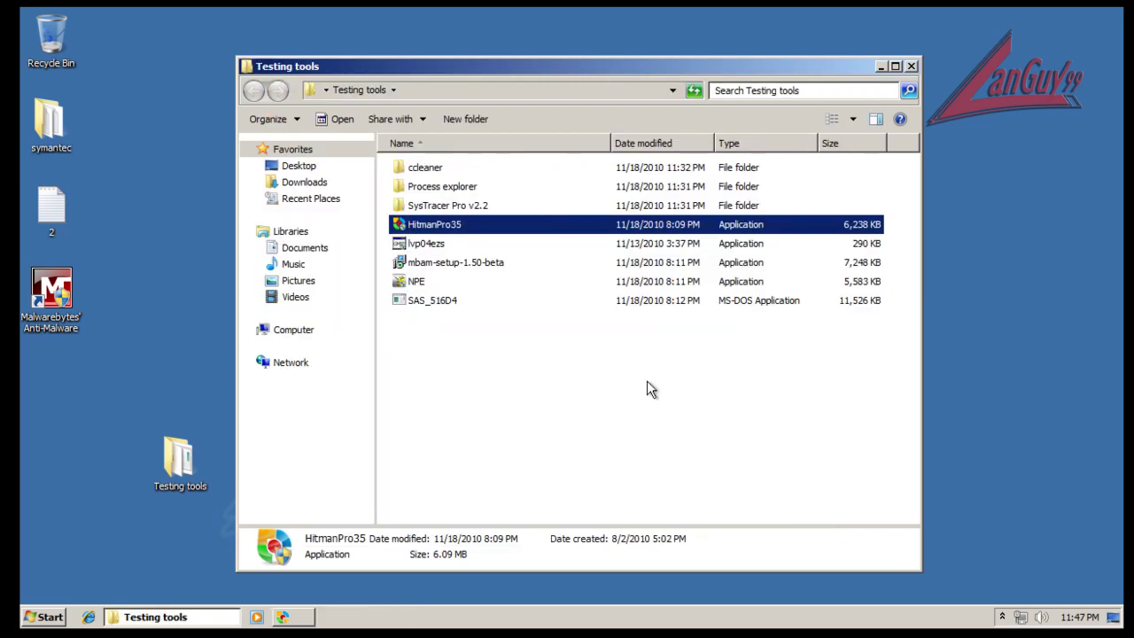
click(513, 396)
double_click(422, 244)
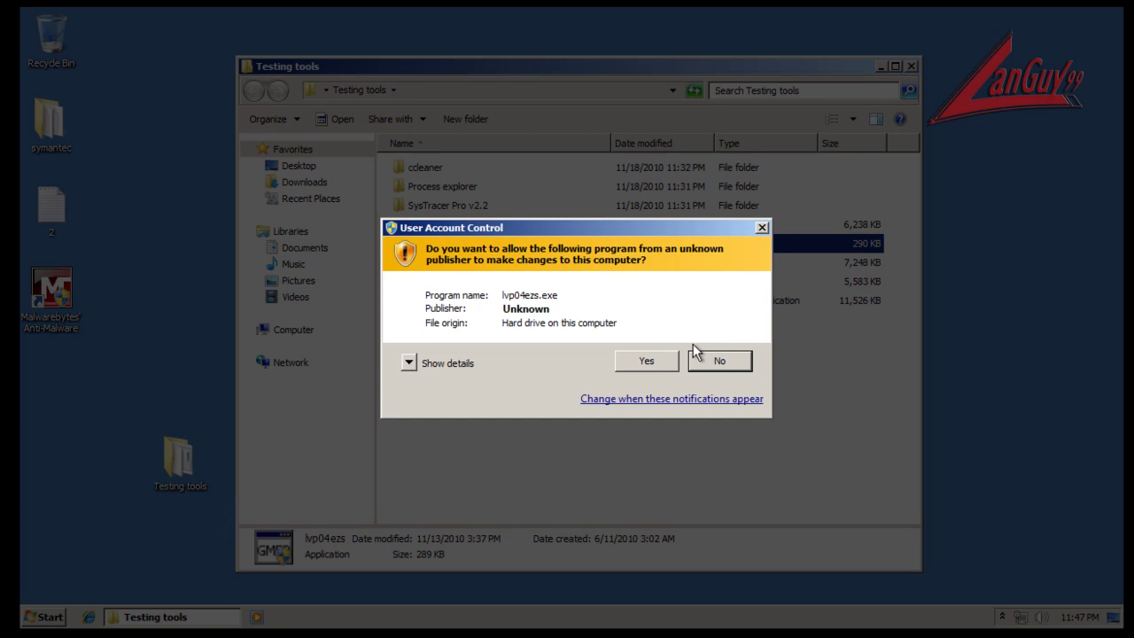
click(666, 362)
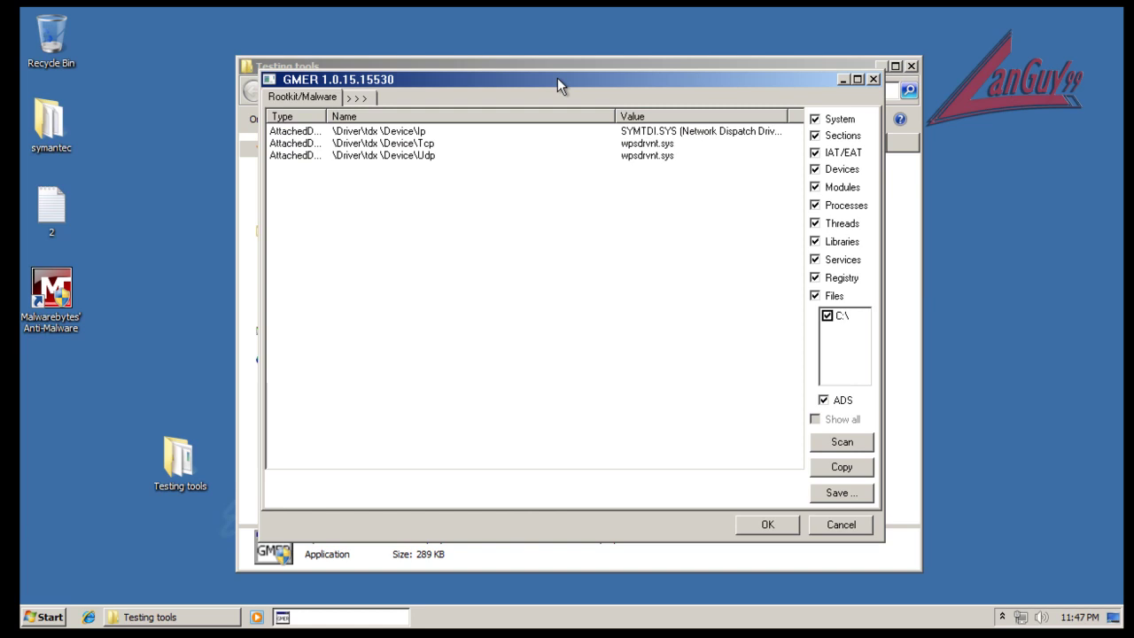
Examine the Tcp and Udp device entries in the GMER rootkit results and close GMER.
click(539, 144)
click(537, 156)
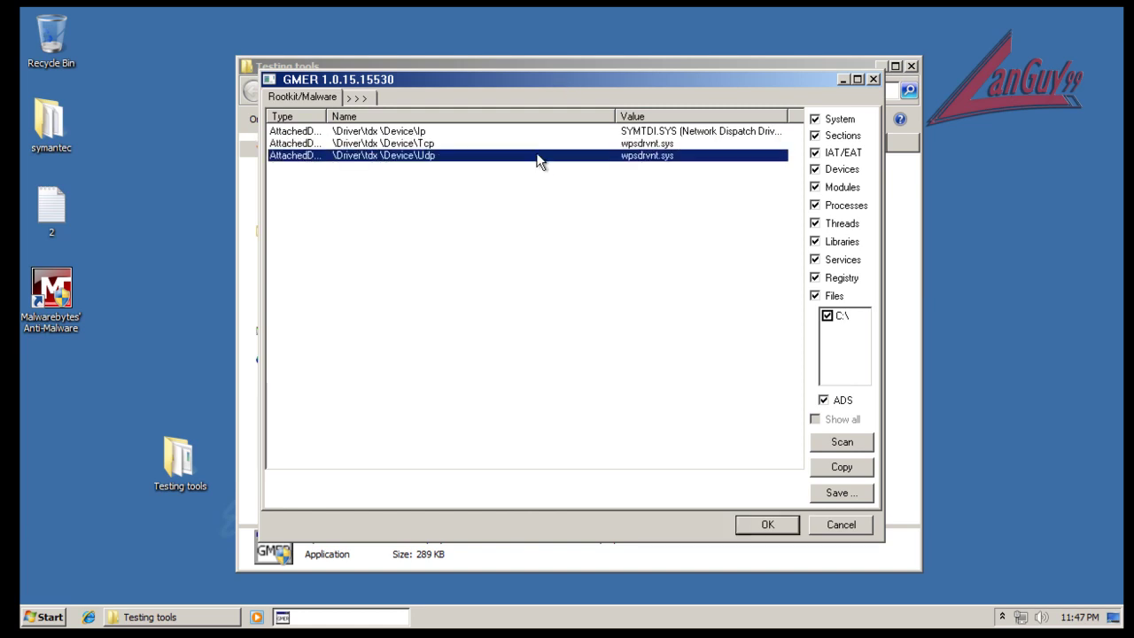
click(536, 143)
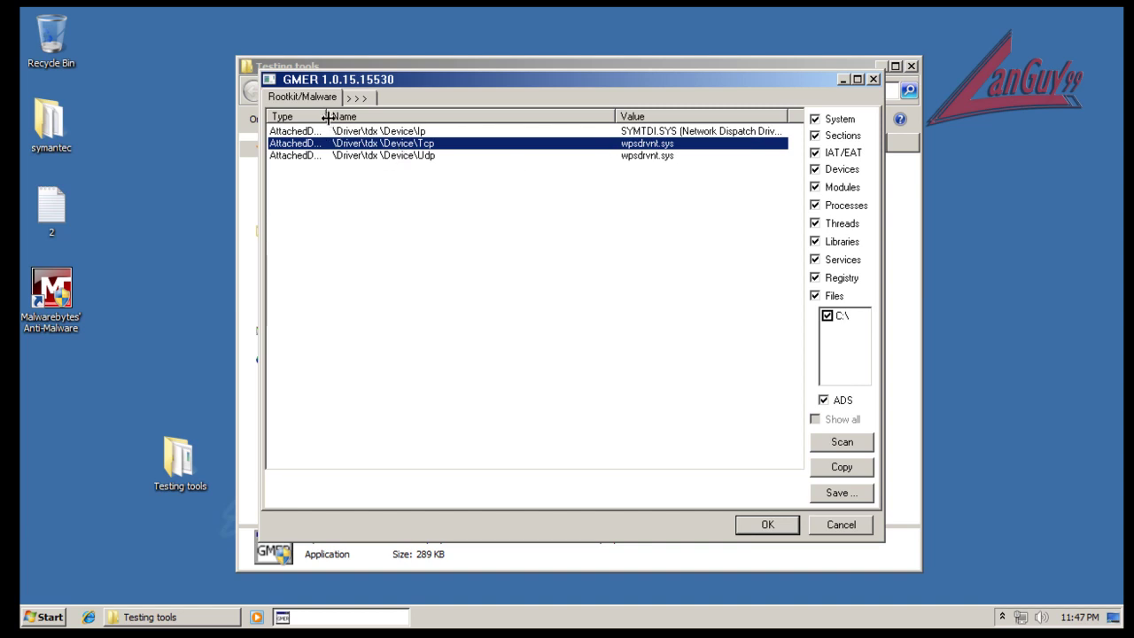
click(873, 80)
Run SAS_516D4 from the Testing tools folder with permission to make changes and start SUPERAntiSpyware from its portable launcher.
double_click(425, 303)
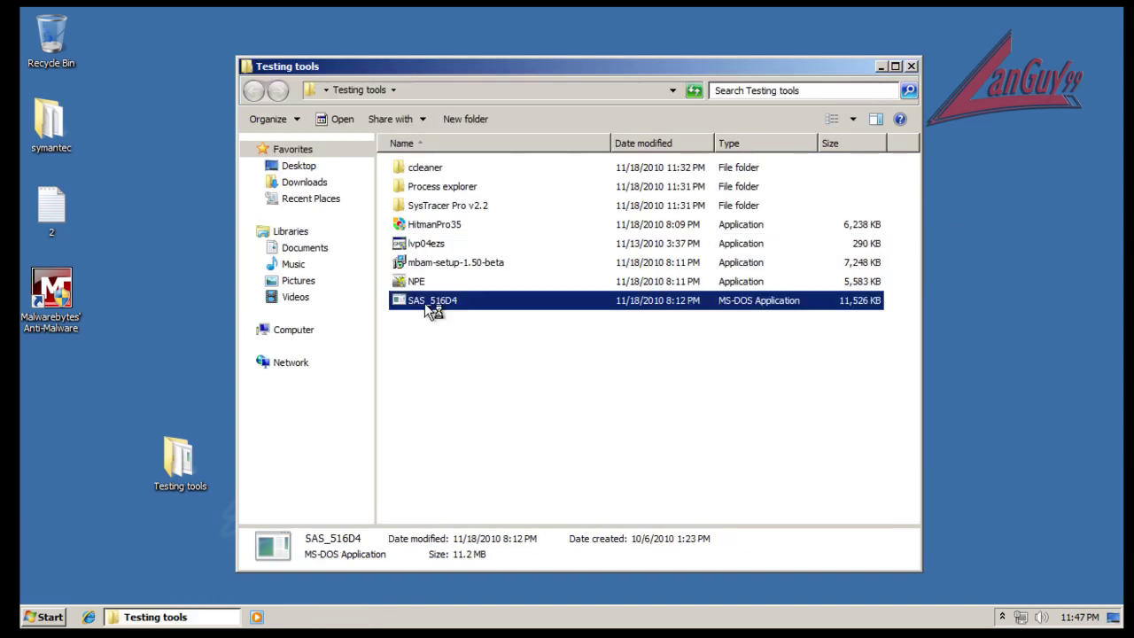
click(643, 362)
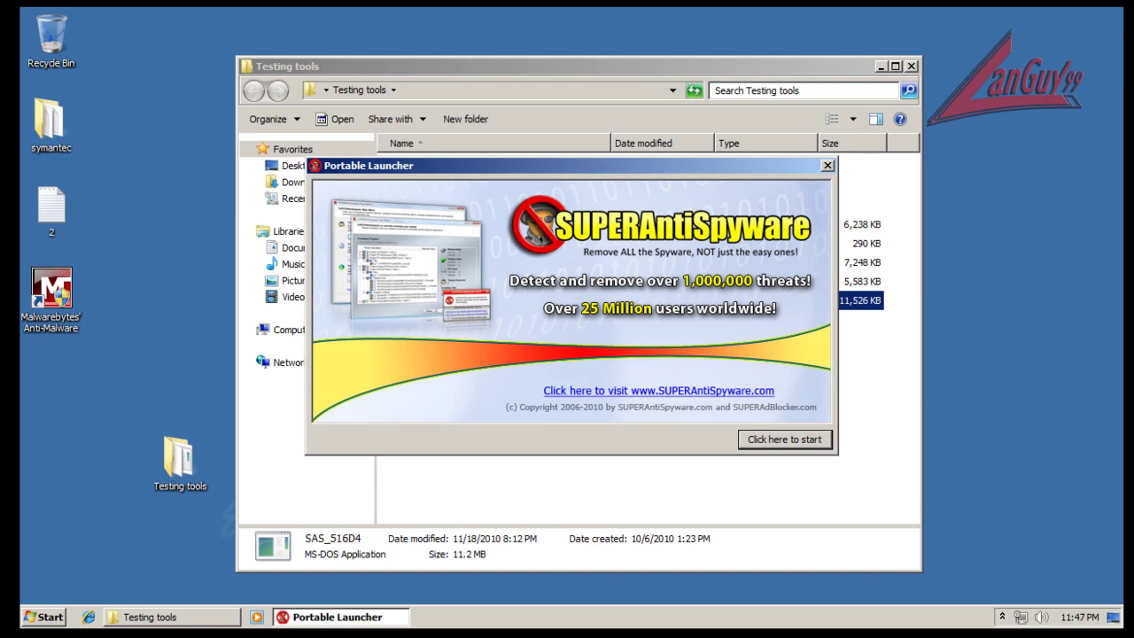
click(804, 441)
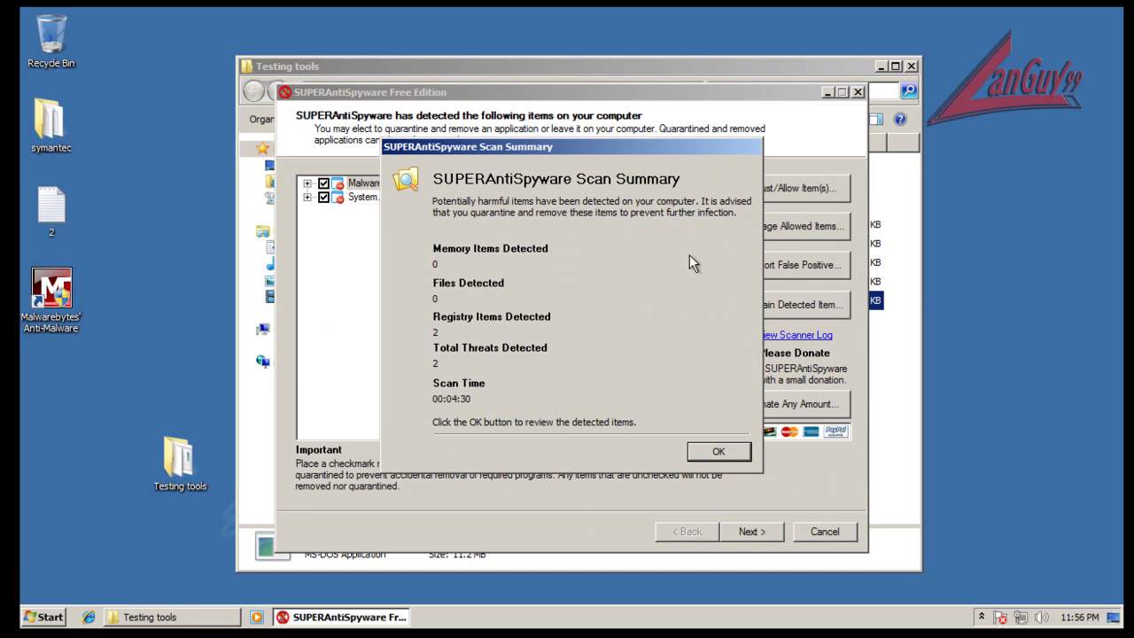
Review the registry keys under SUPERAntiSpyware's detected Malware.Trace and System.BrokenFileAssociation items, then exit without removing them.
click(711, 456)
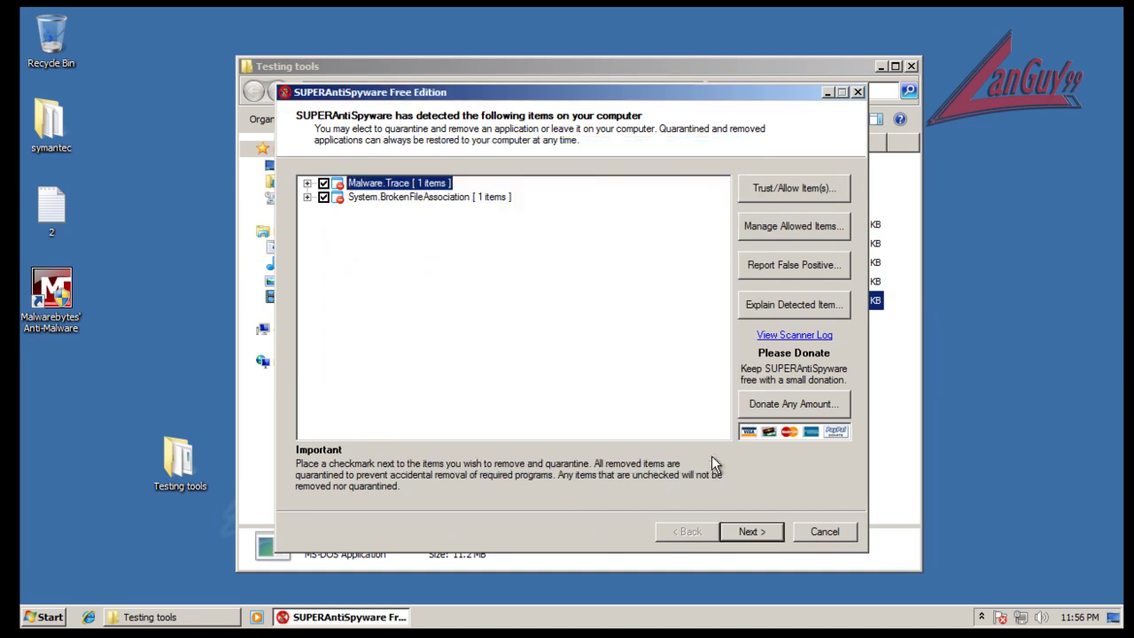
click(306, 197)
click(307, 184)
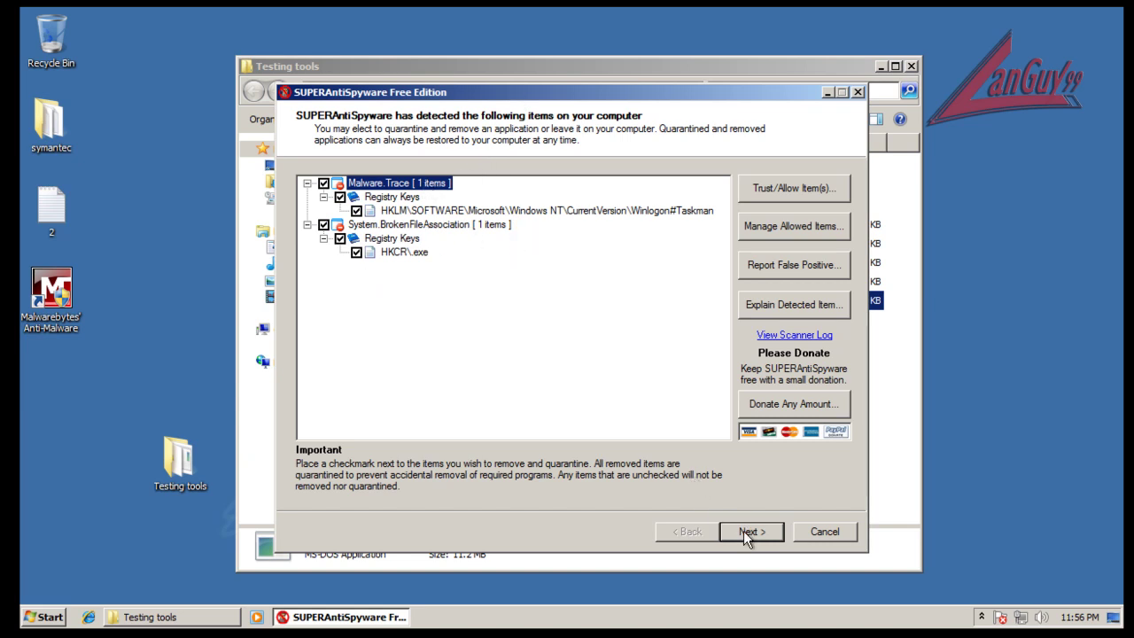
click(825, 532)
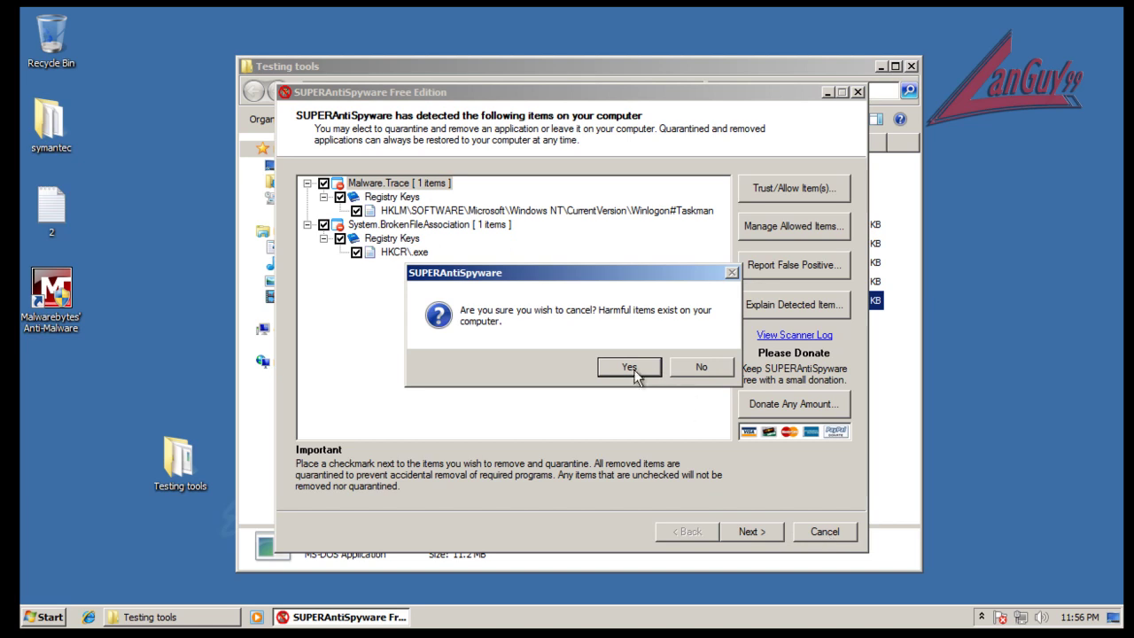
click(634, 374)
click(825, 532)
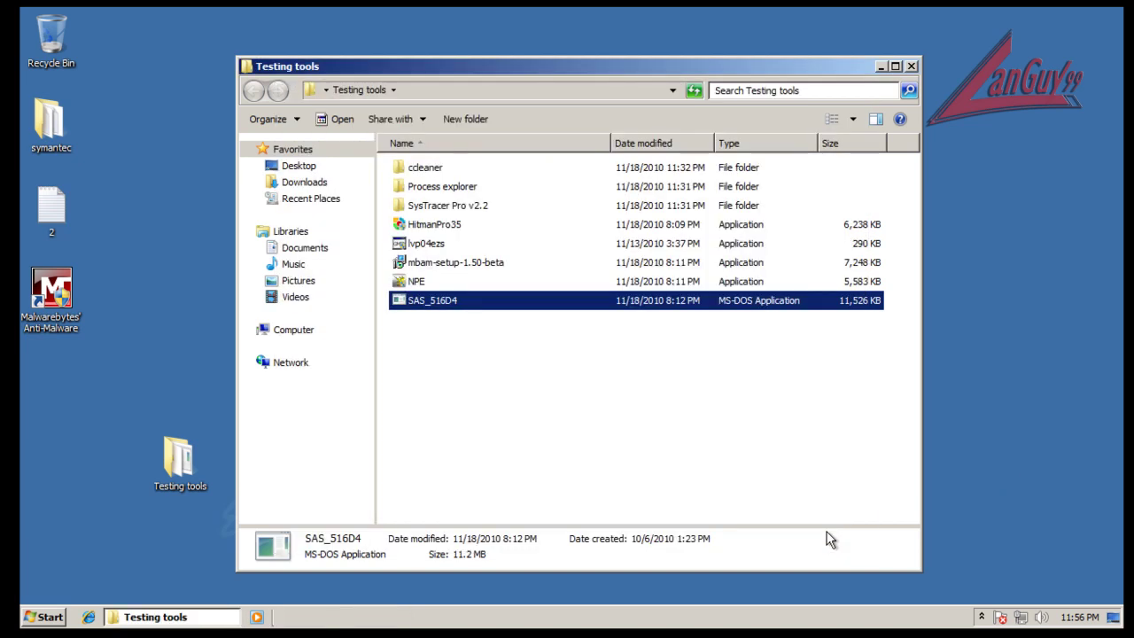
Check the hidden notification area icons and close the Testing tools folder.
click(981, 617)
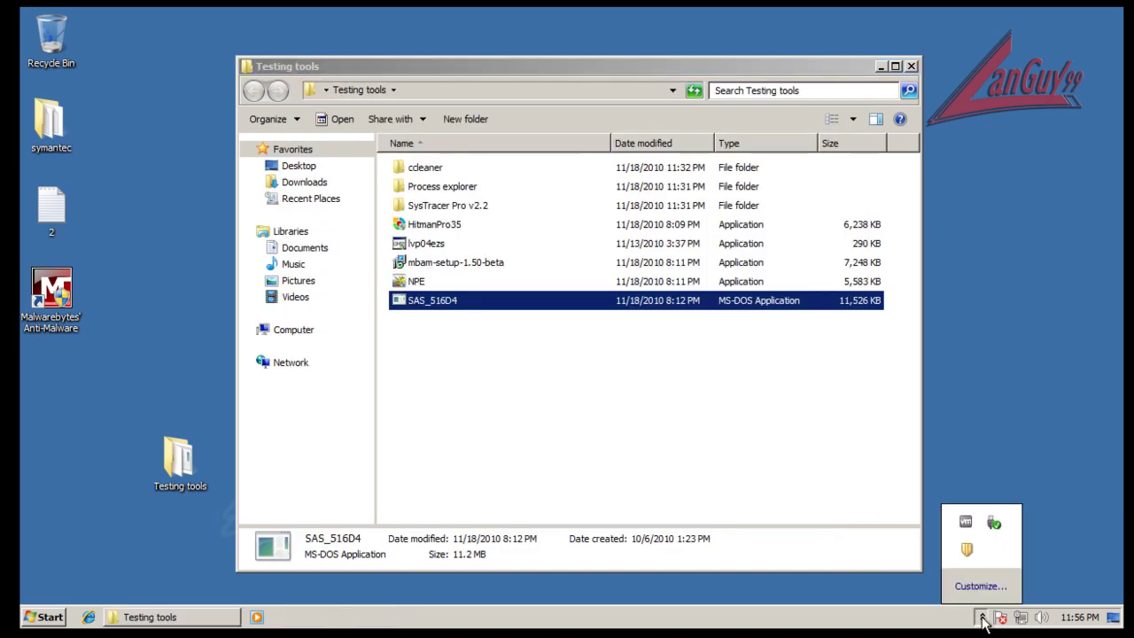
click(860, 485)
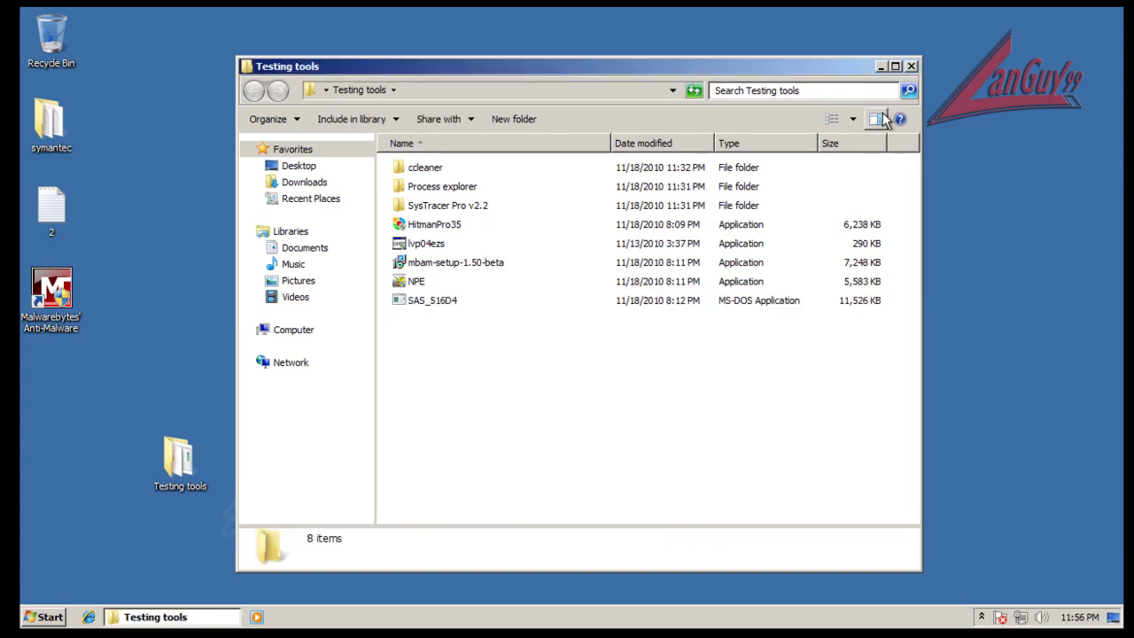
click(912, 67)
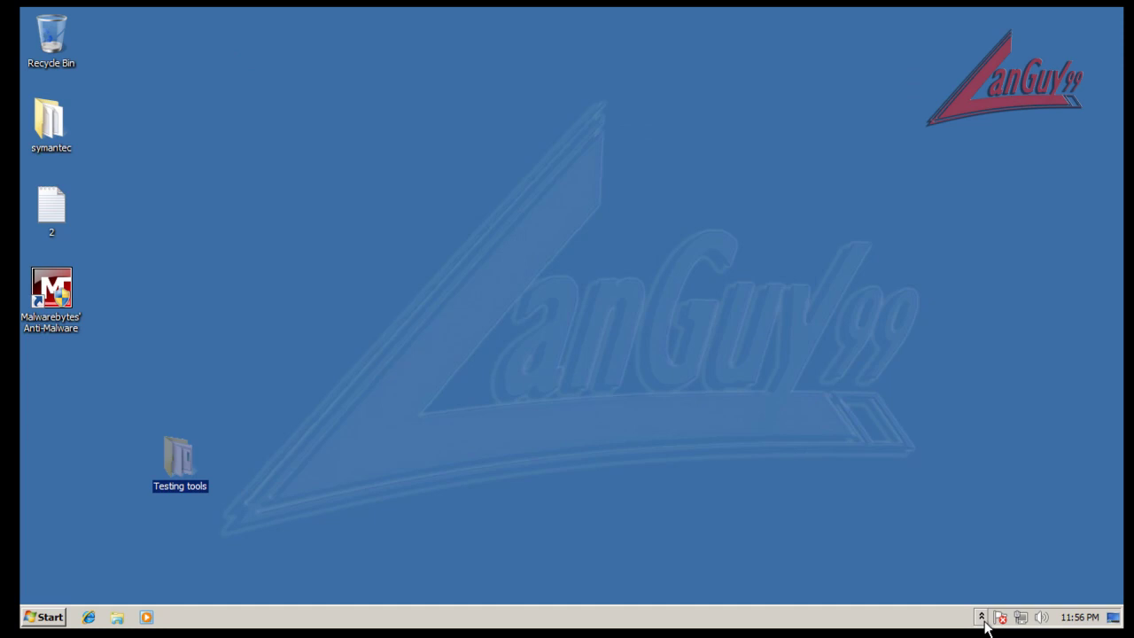
Show the Symantec Endpoint Protection status window and move it slightly higher on the desktop.
click(981, 617)
double_click(967, 551)
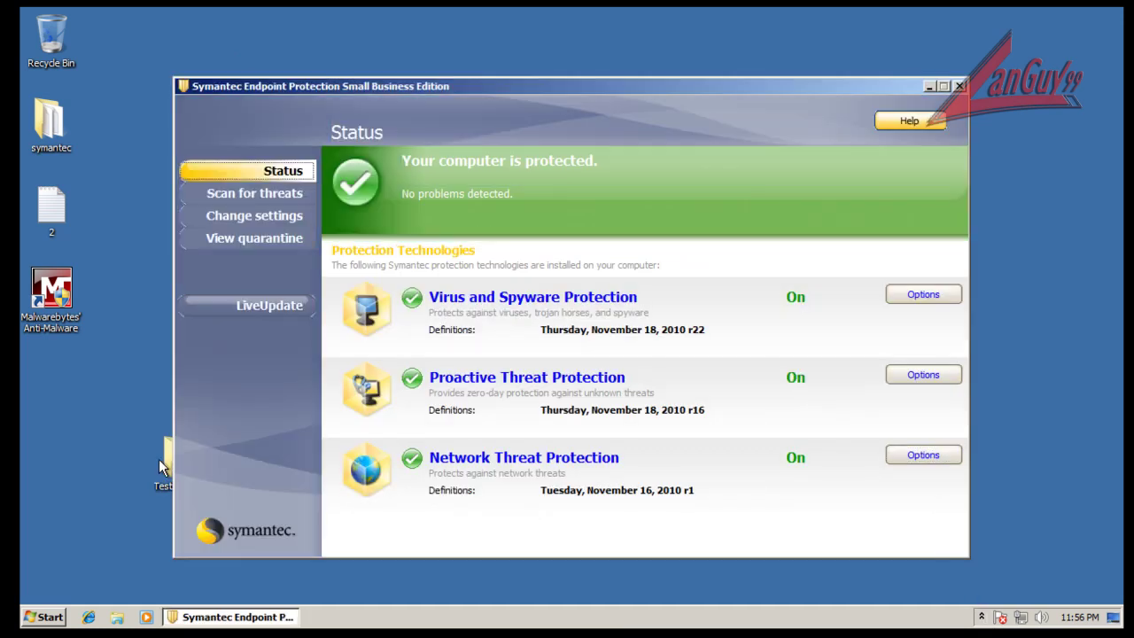
click(471, 87)
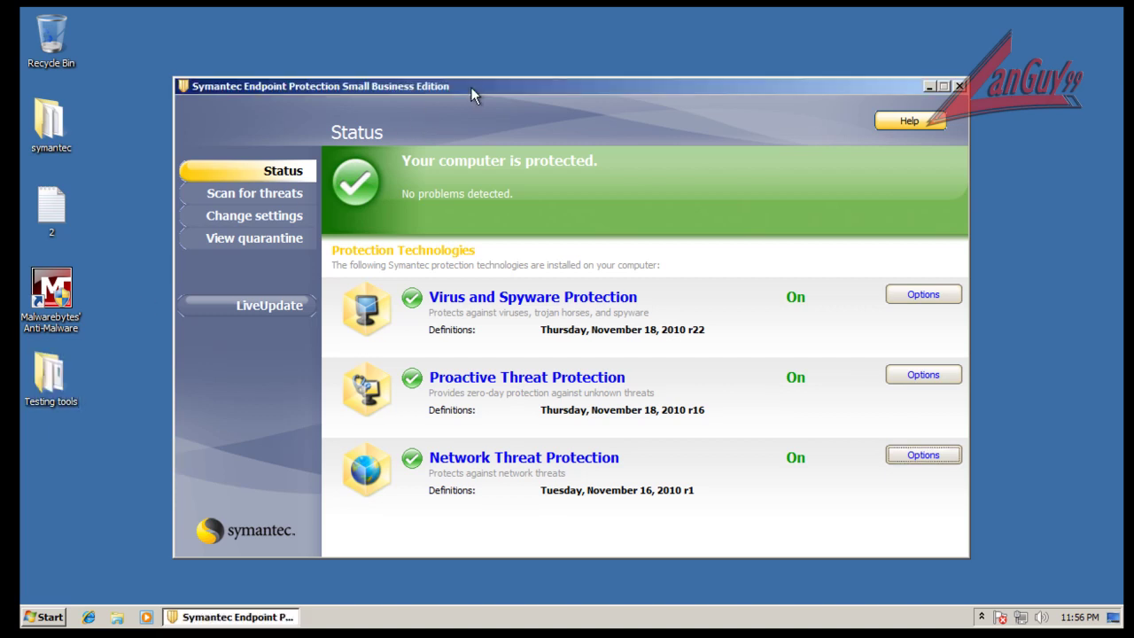
drag(500, 84, 529, 51)
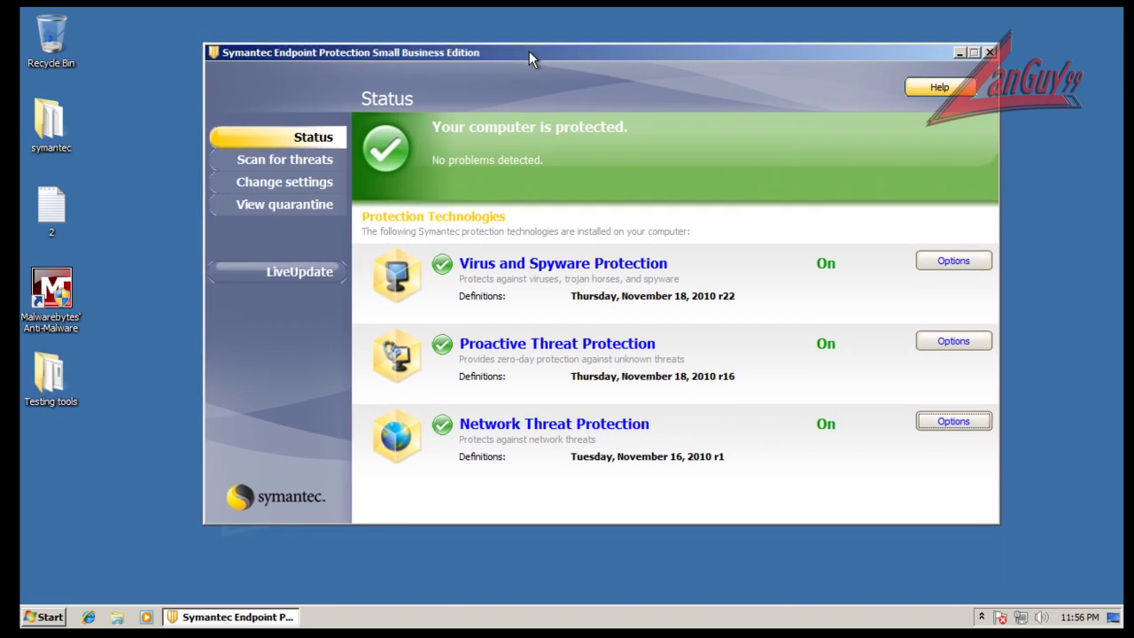